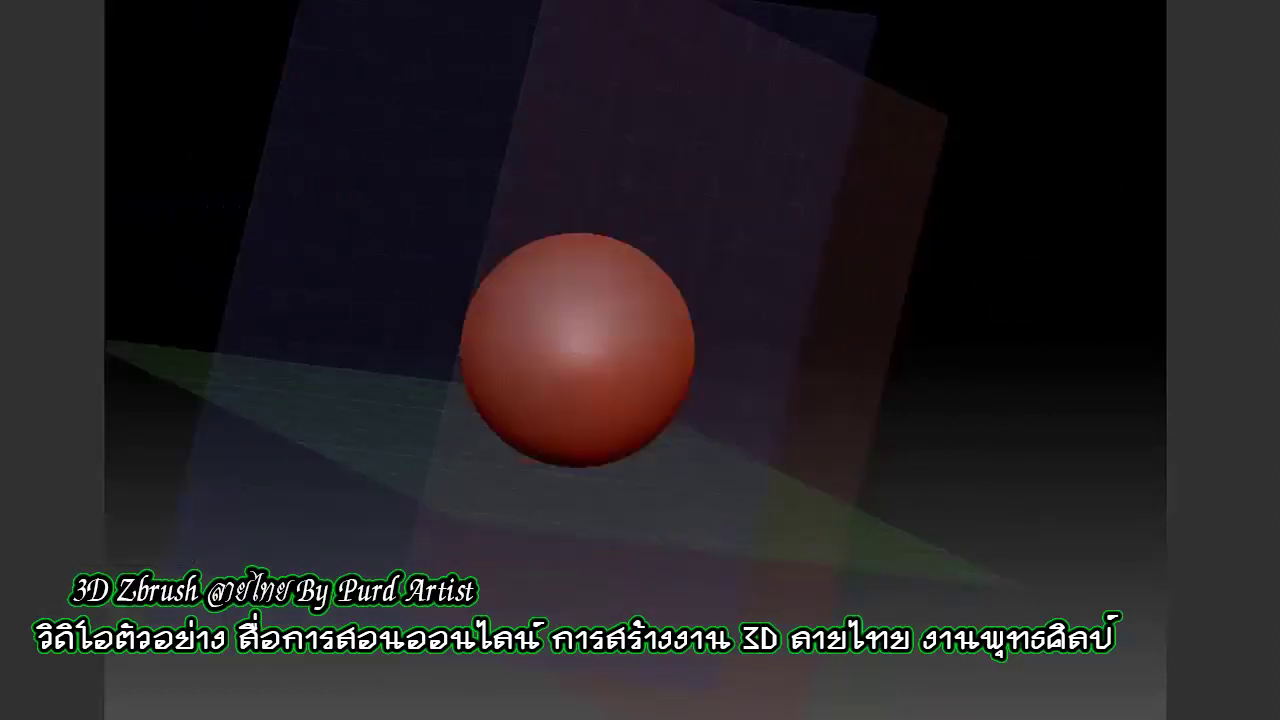
Load the Thai line drawing as background reference, crop it to the hand-and-trident section, and enable Transp/Ghost
click(786, 684)
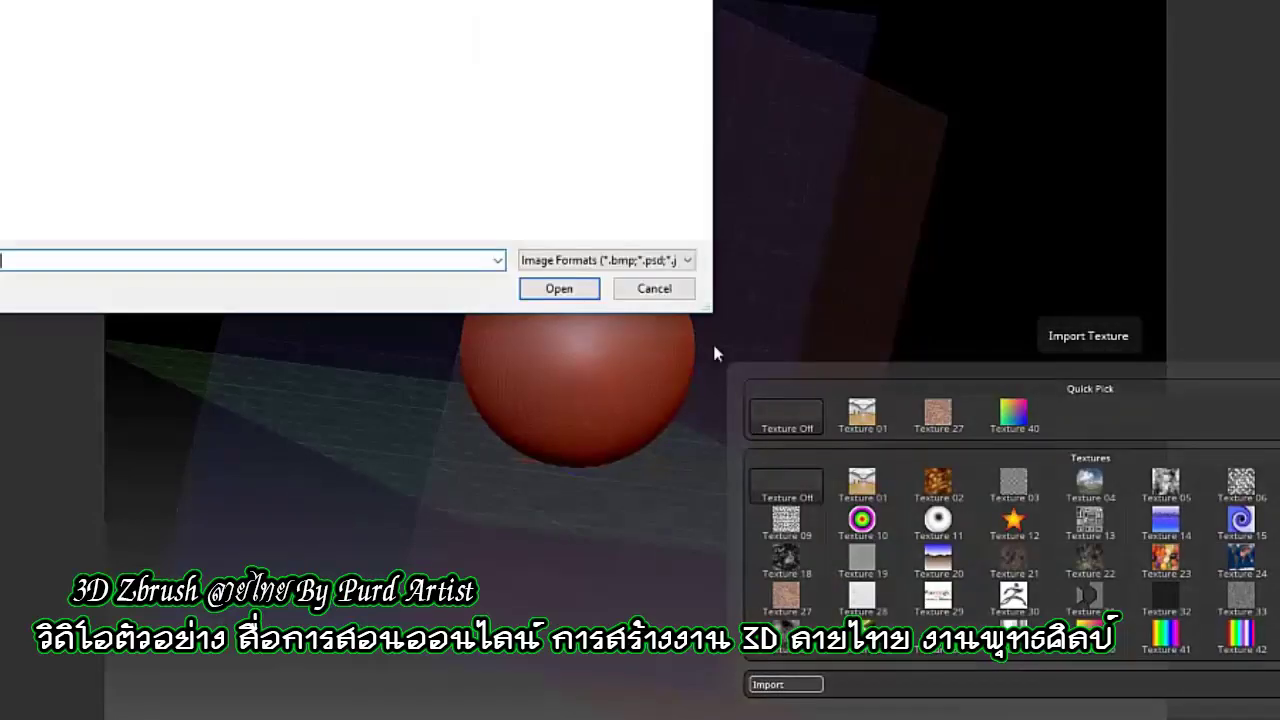
scroll(684, 176, down, 3)
scroll(684, 176, down, 3)
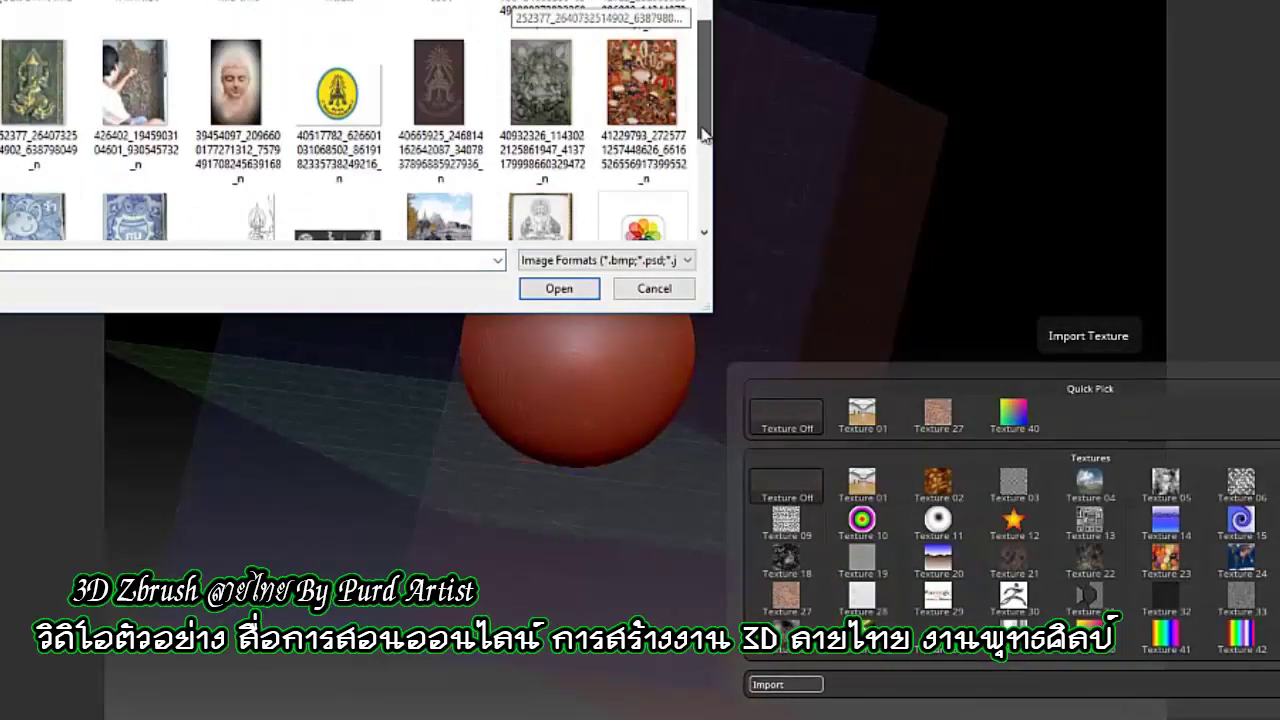
scroll(684, 176, down, 3)
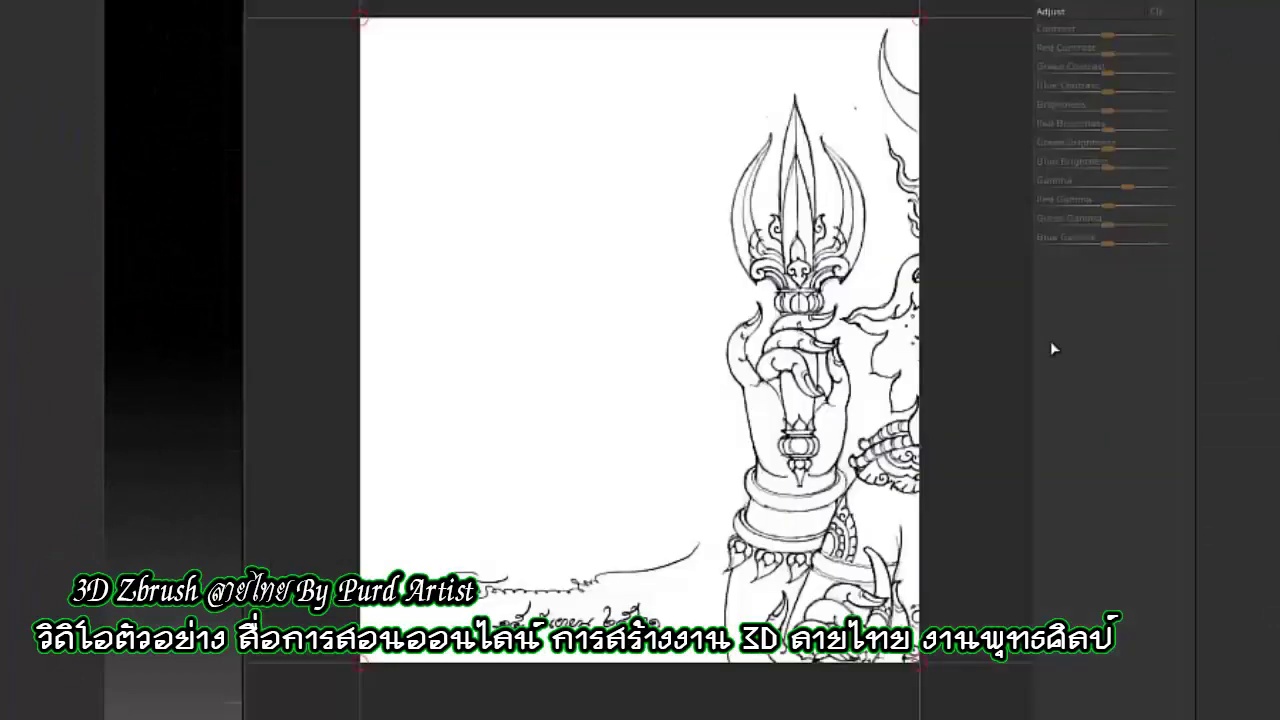
mouse_move(360, 18)
mouse_down()
mouse_move(663, 37)
mouse_move(684, 103)
mouse_move(691, 243)
mouse_up()
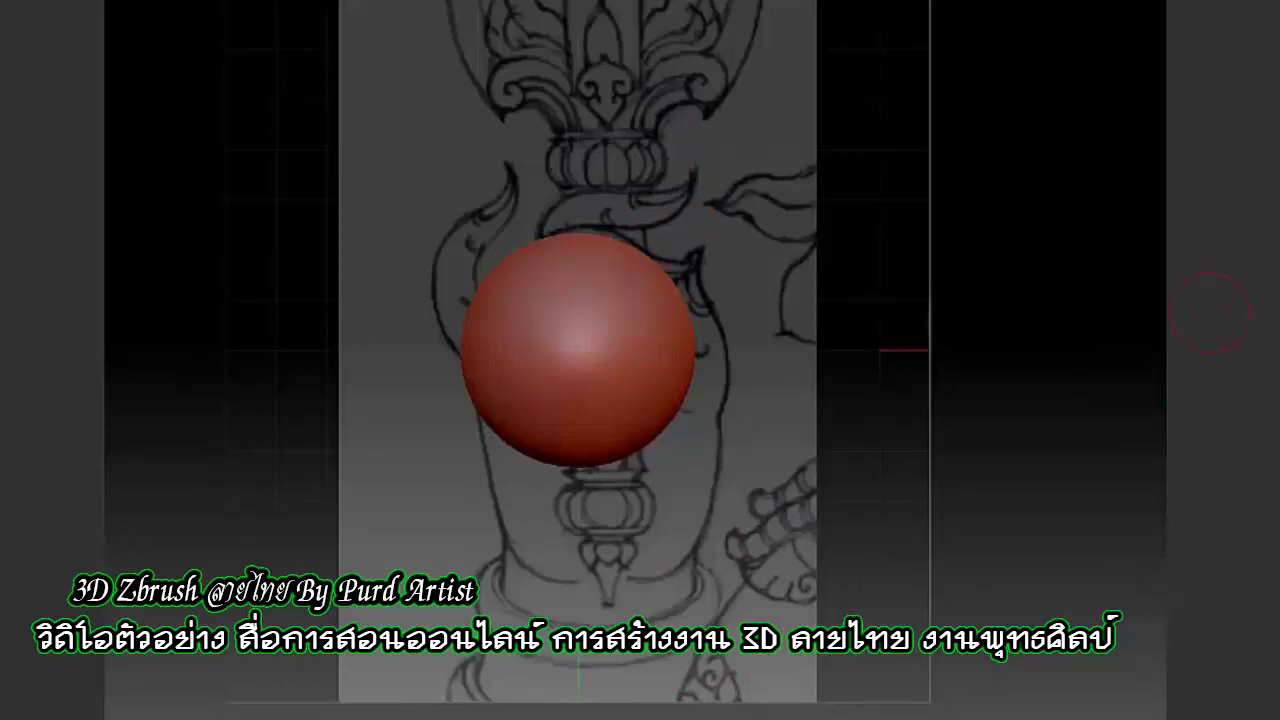
click(1210, 312)
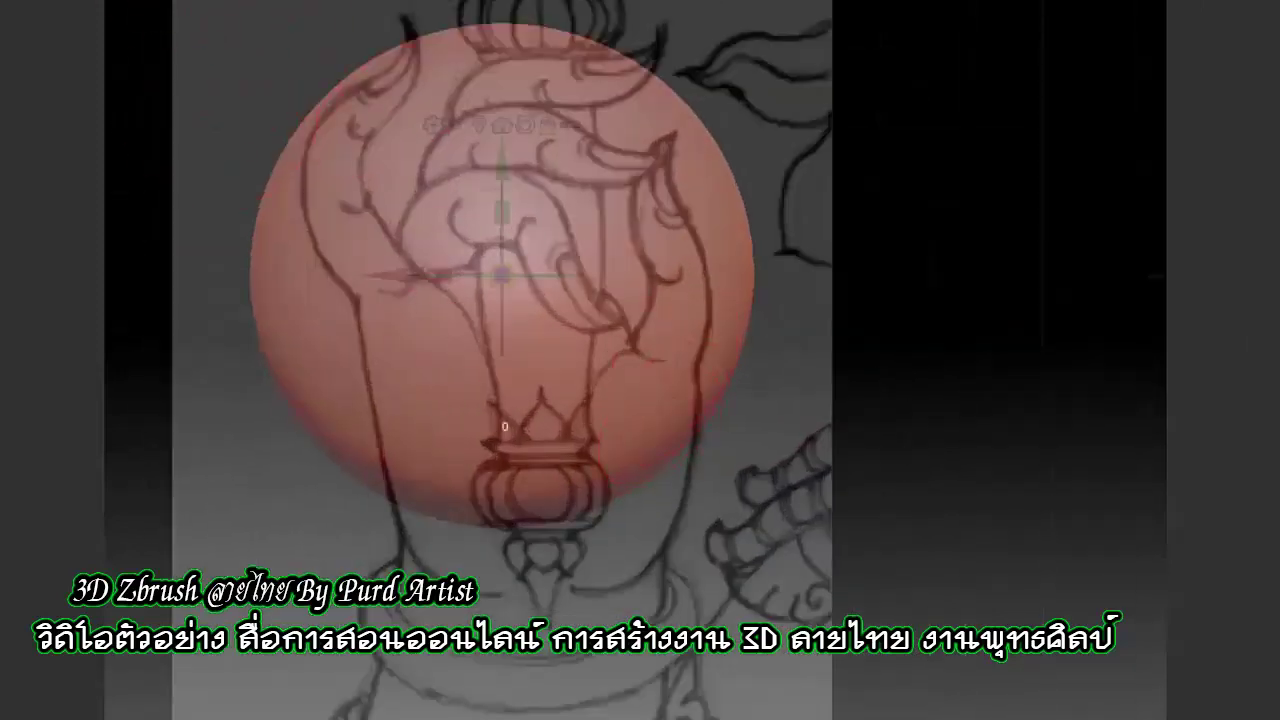
Shrink the sphere, move it onto the palm drawing and stretch it into a tall ellipse
key(w)
drag(501, 276, 470, 300)
drag(501, 212, 501, 400)
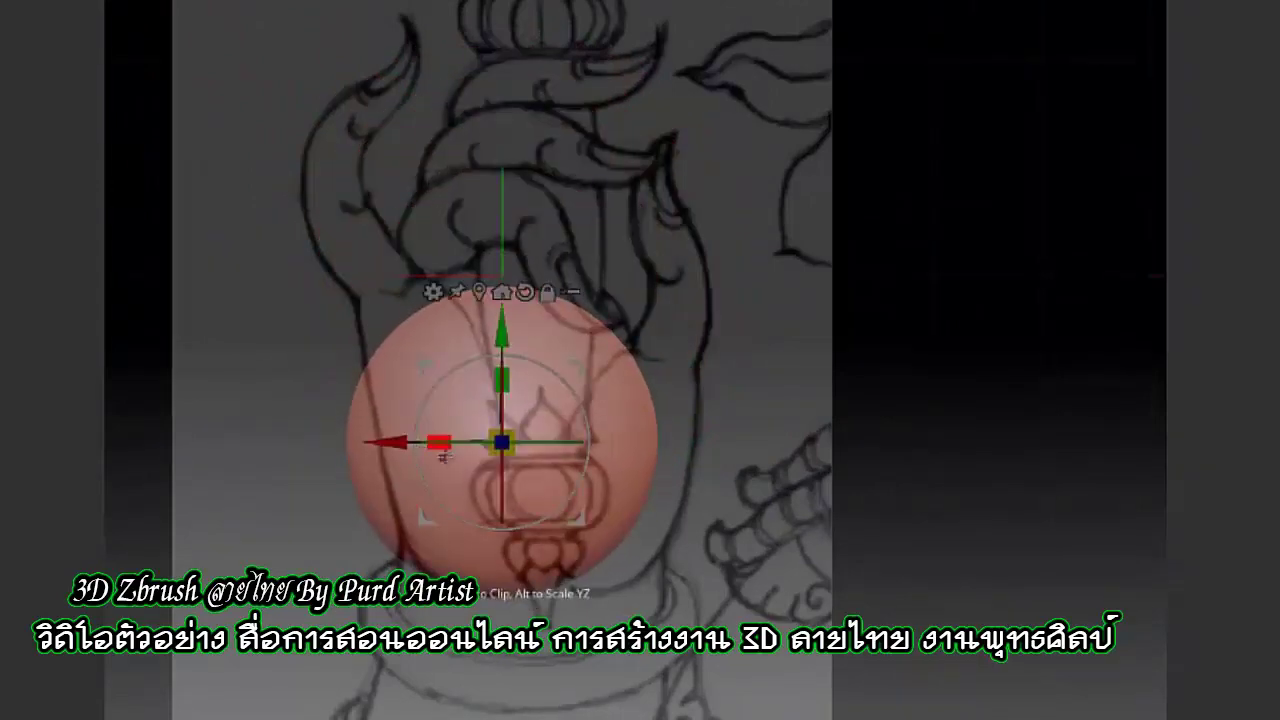
drag(440, 443, 472, 453)
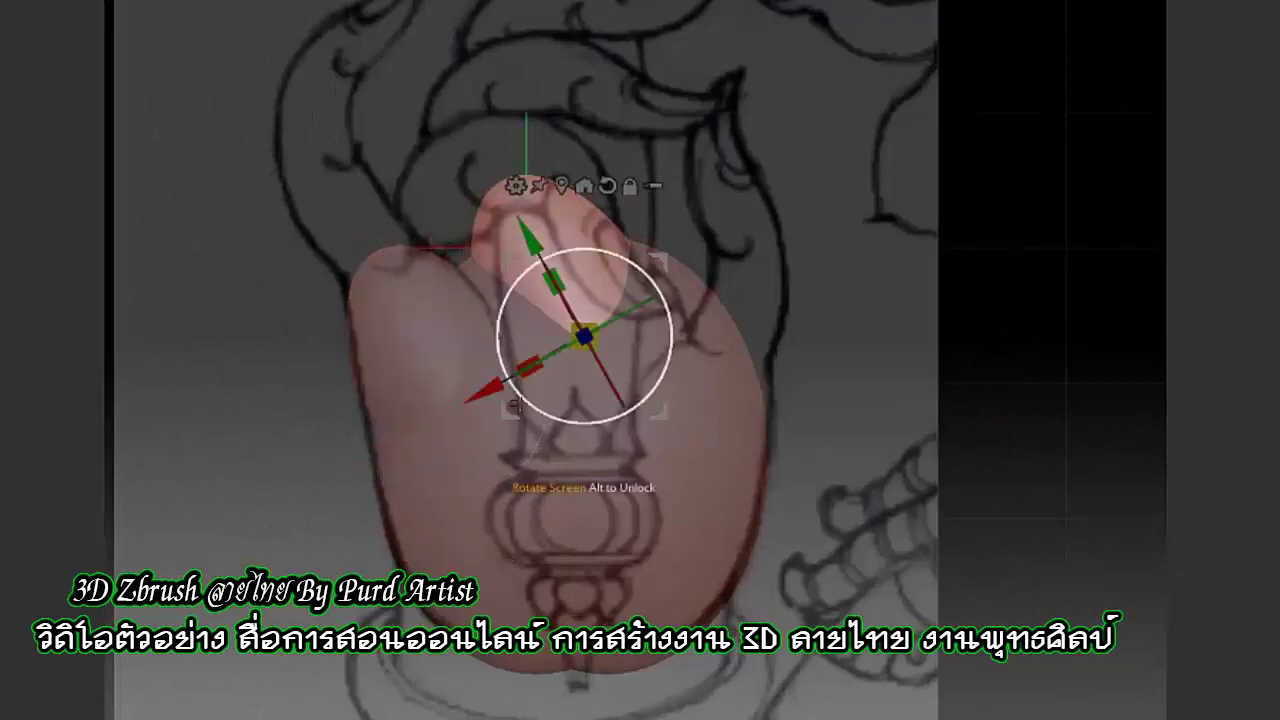
Move, rotate and lengthen the pink lobe across the palm to refine its shape
drag(362, 458, 660, 428)
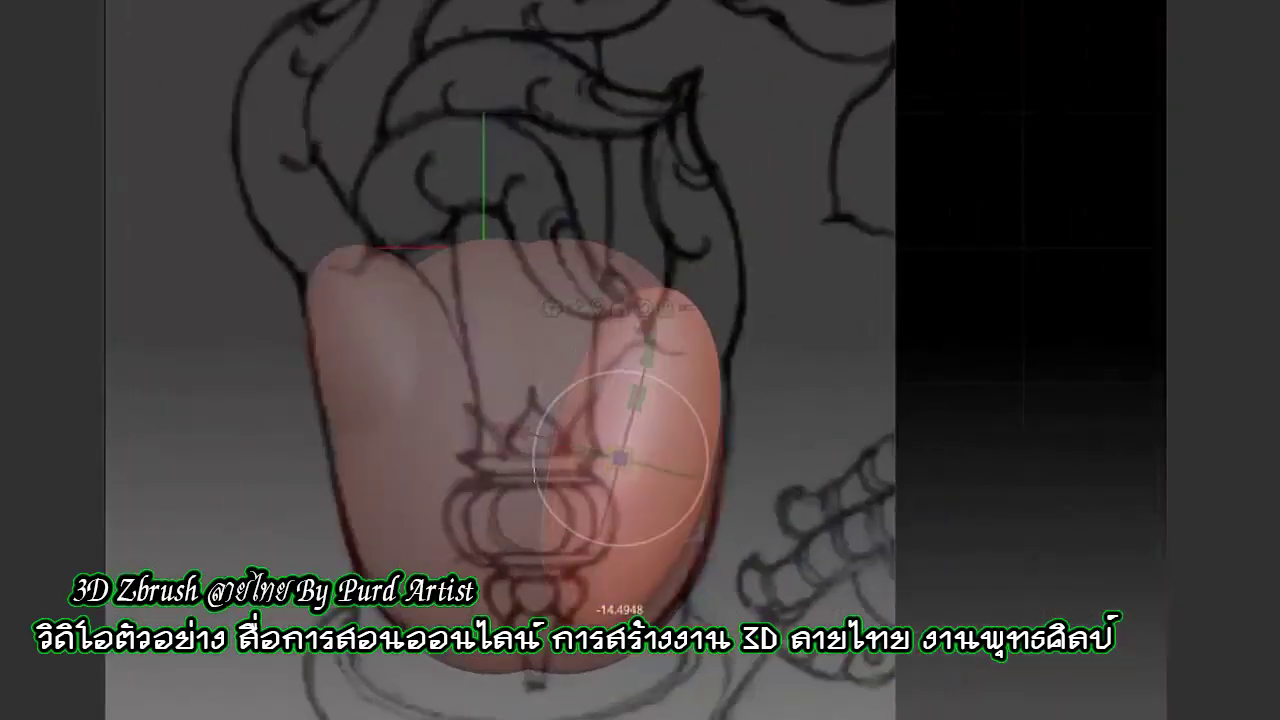
drag(541, 531, 604, 355)
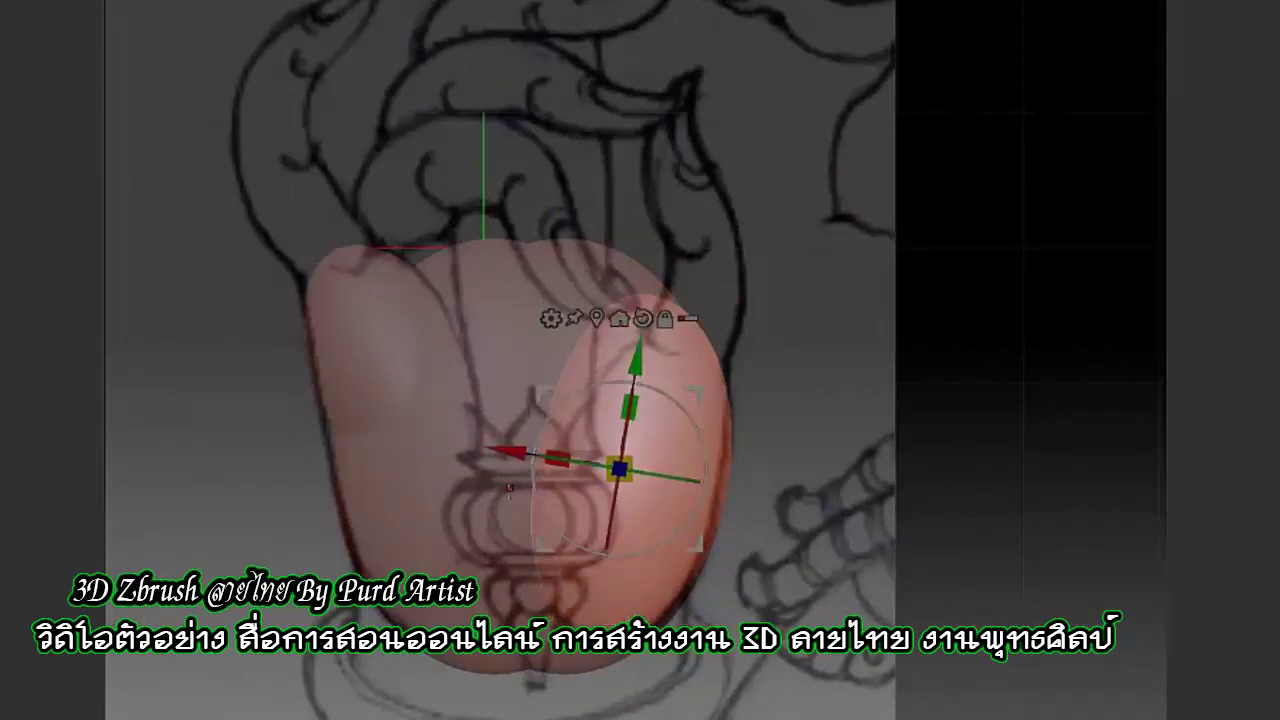
mouse_move(620, 468)
mouse_down()
mouse_move(508, 449)
mouse_move(432, 468)
mouse_up()
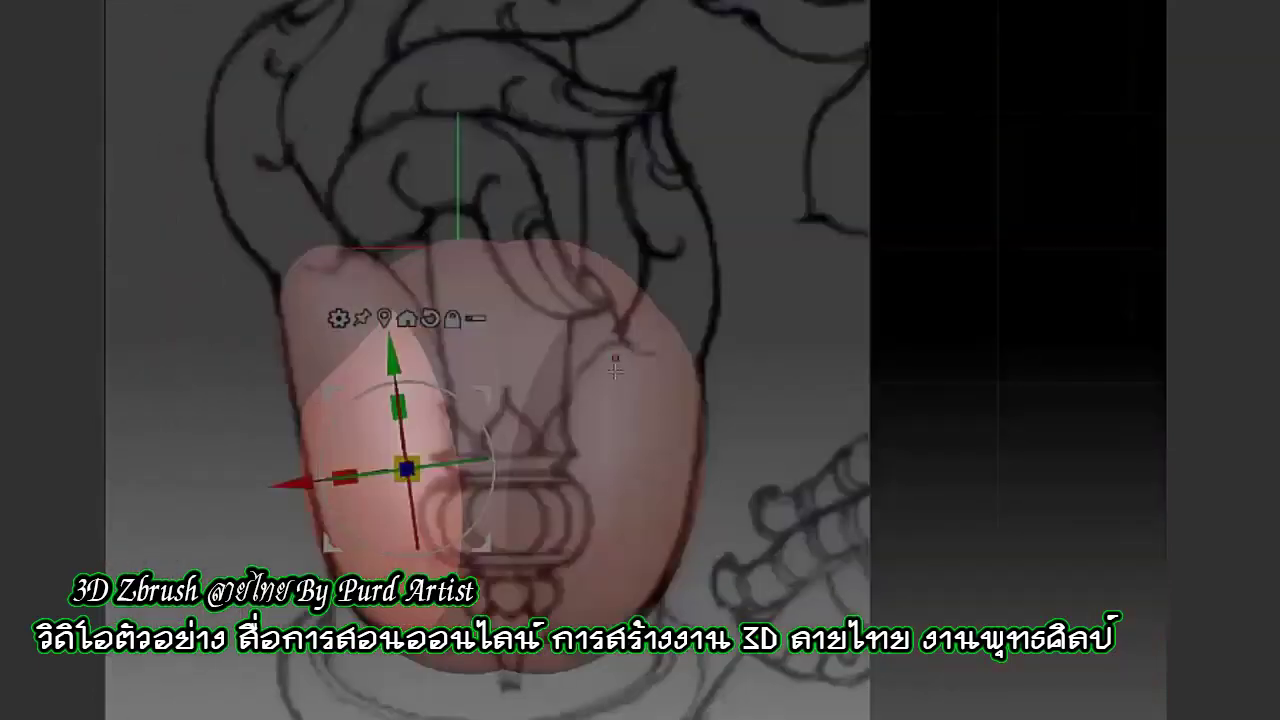
drag(292, 484, 310, 490)
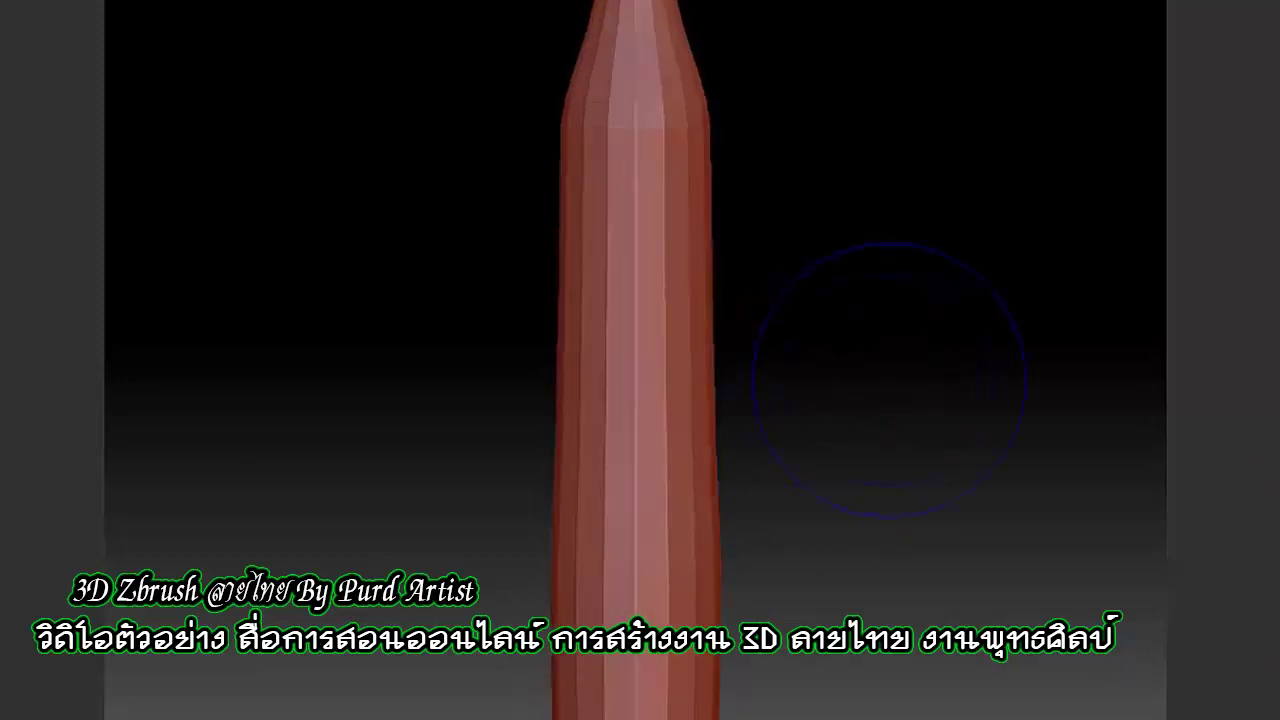
Subdivide the finger column, place and tilt it on the palm, then duplicate it rightward for another finger
key(ctrl+d)
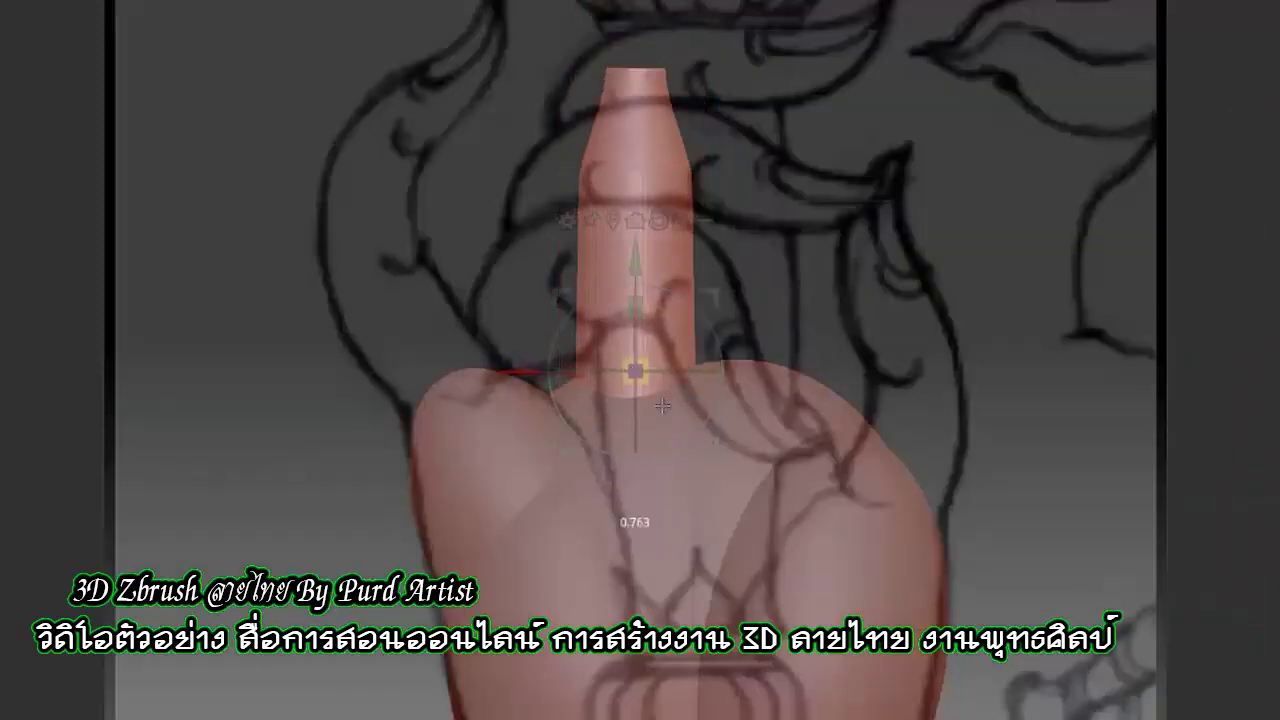
drag(609, 384, 450, 254)
drag(405, 135, 333, 165)
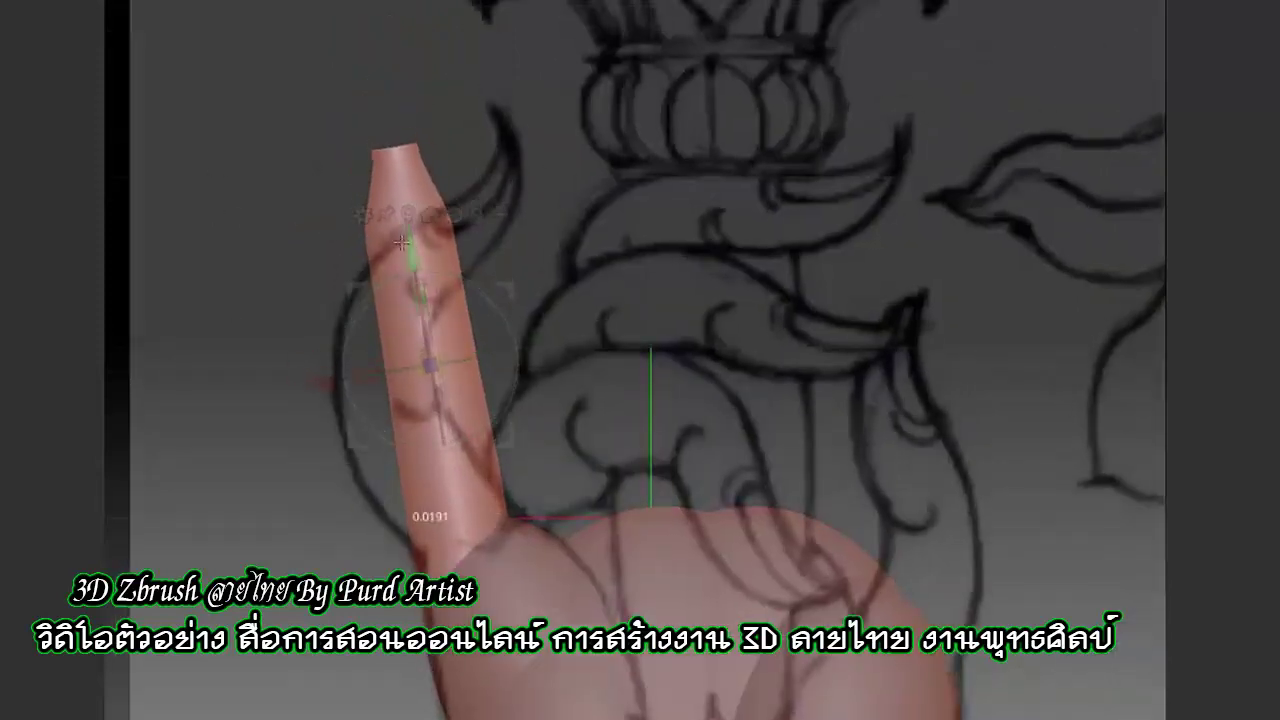
ctrl+drag(330, 378, 450, 345)
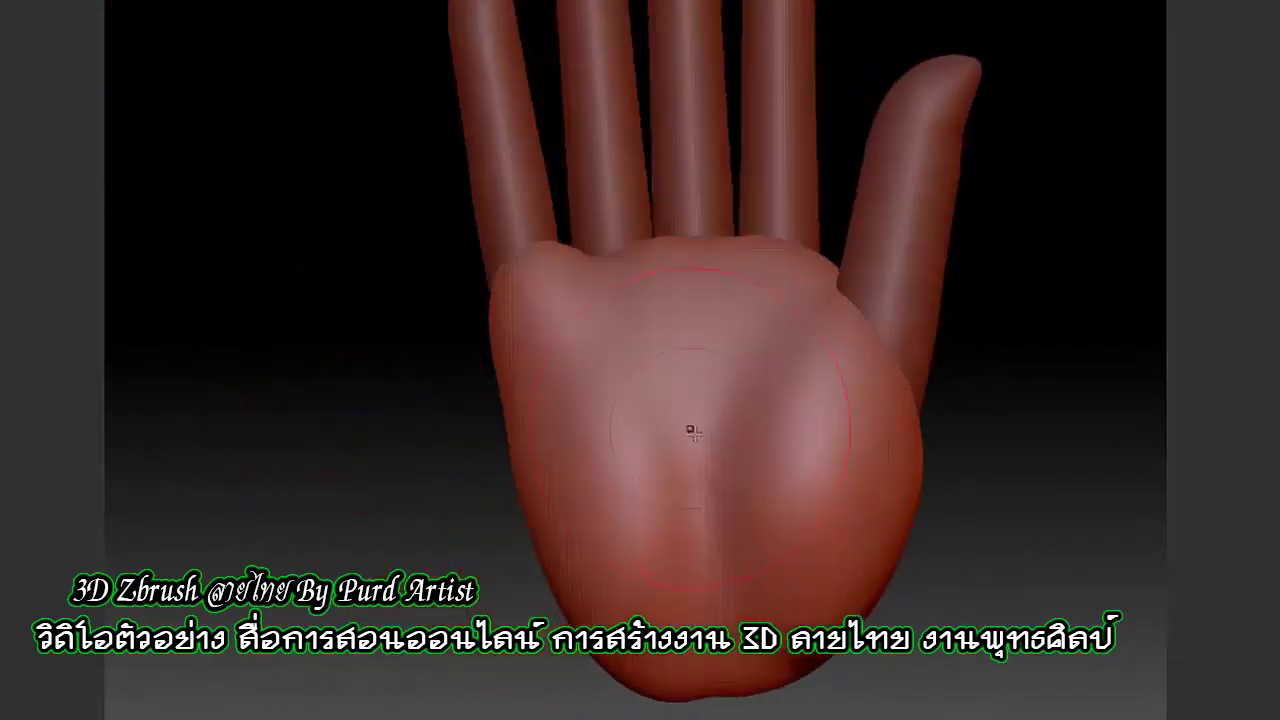
Carve a knuckle crease into the little finger and inspect it from several angles
drag(463, 449, 409, 185)
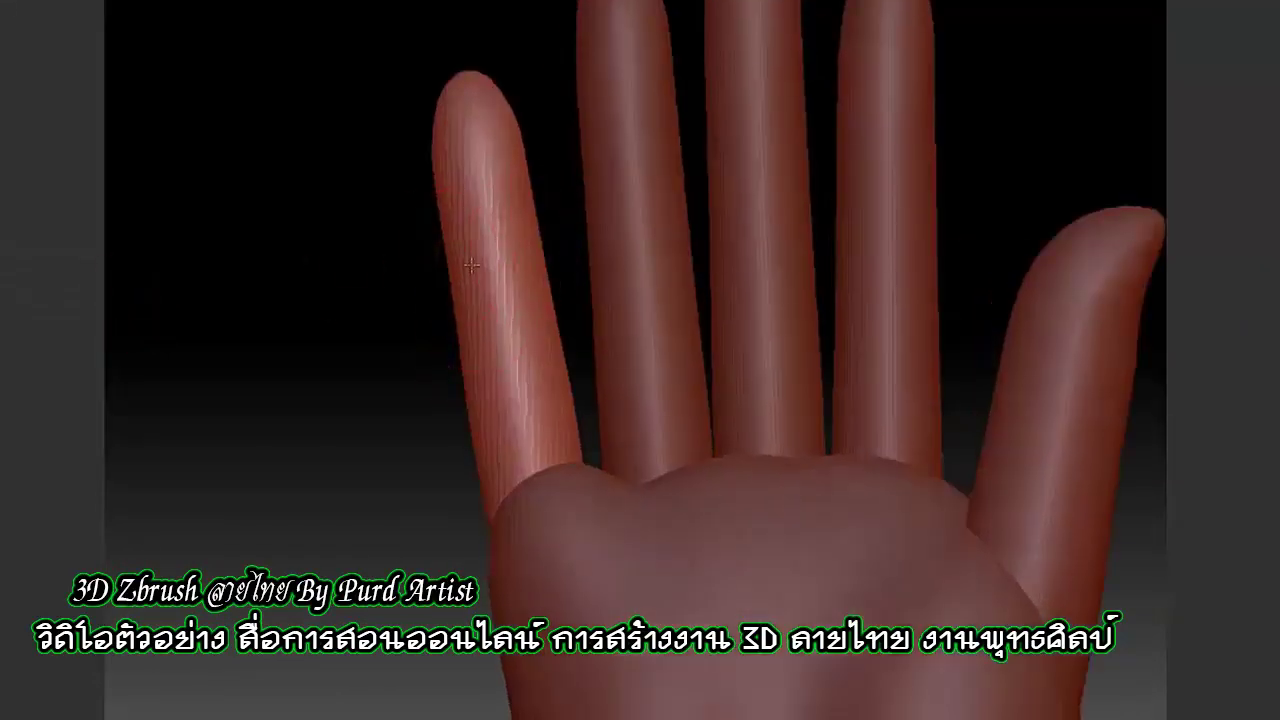
drag(472, 263, 490, 268)
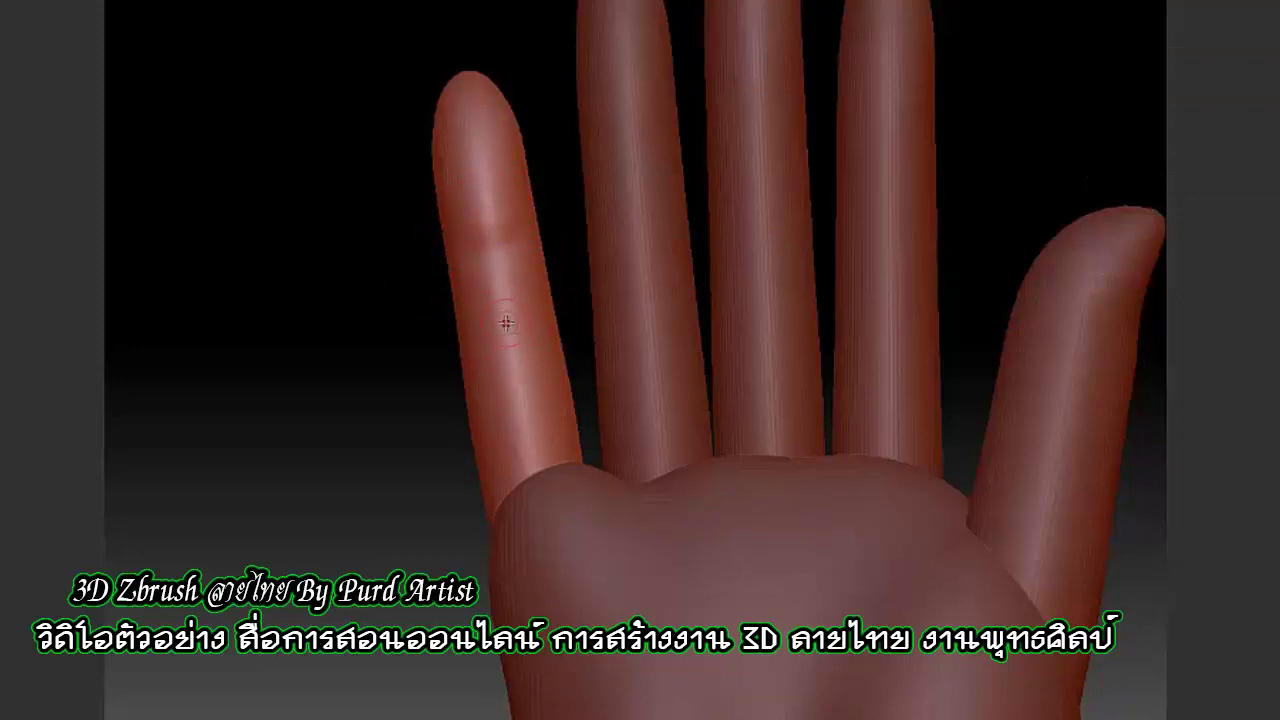
drag(430, 342, 478, 280)
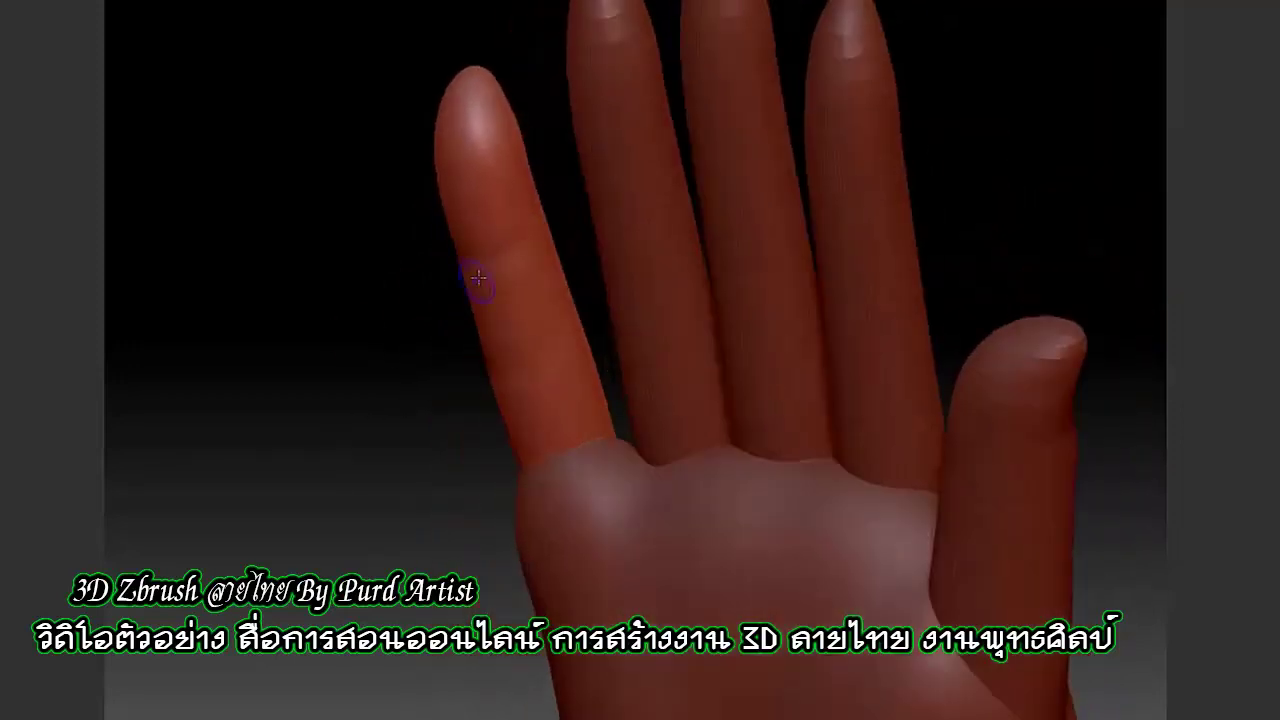
drag(397, 289, 466, 272)
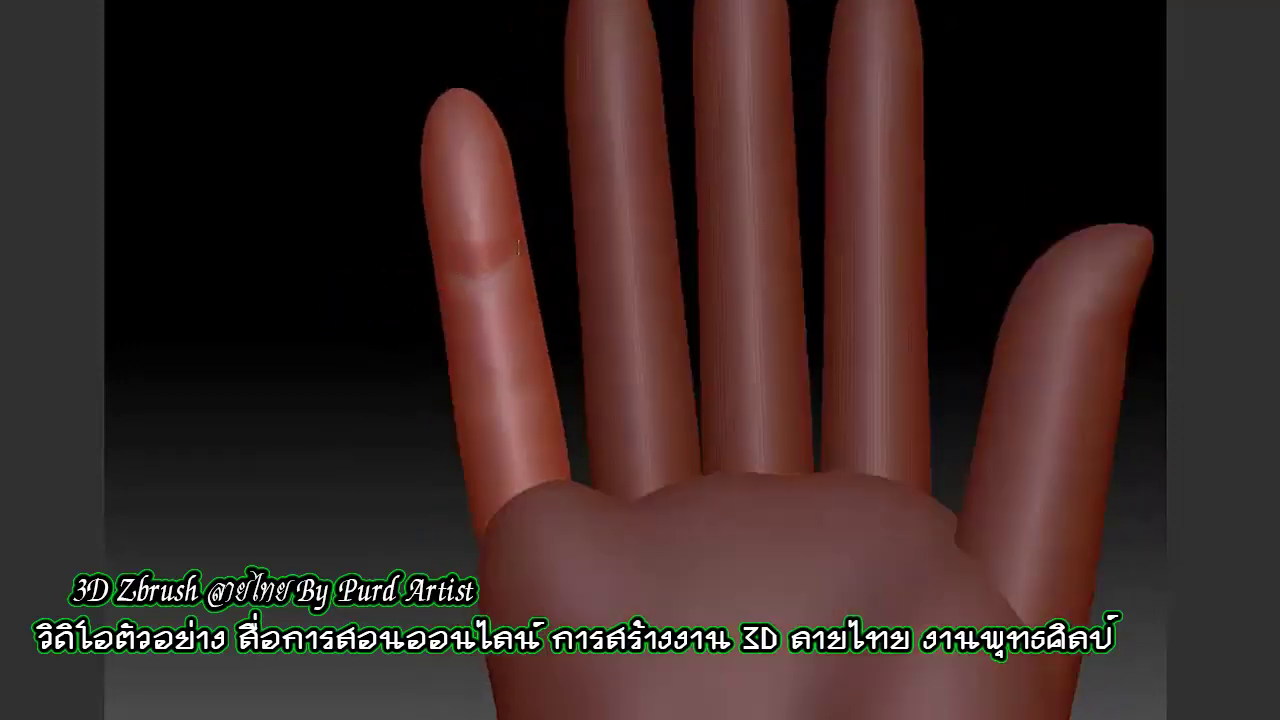
mouse_move(517, 404)
mouse_down()
mouse_move(266, 291)
mouse_move(200, 297)
mouse_move(227, 300)
mouse_move(446, 214)
mouse_up()
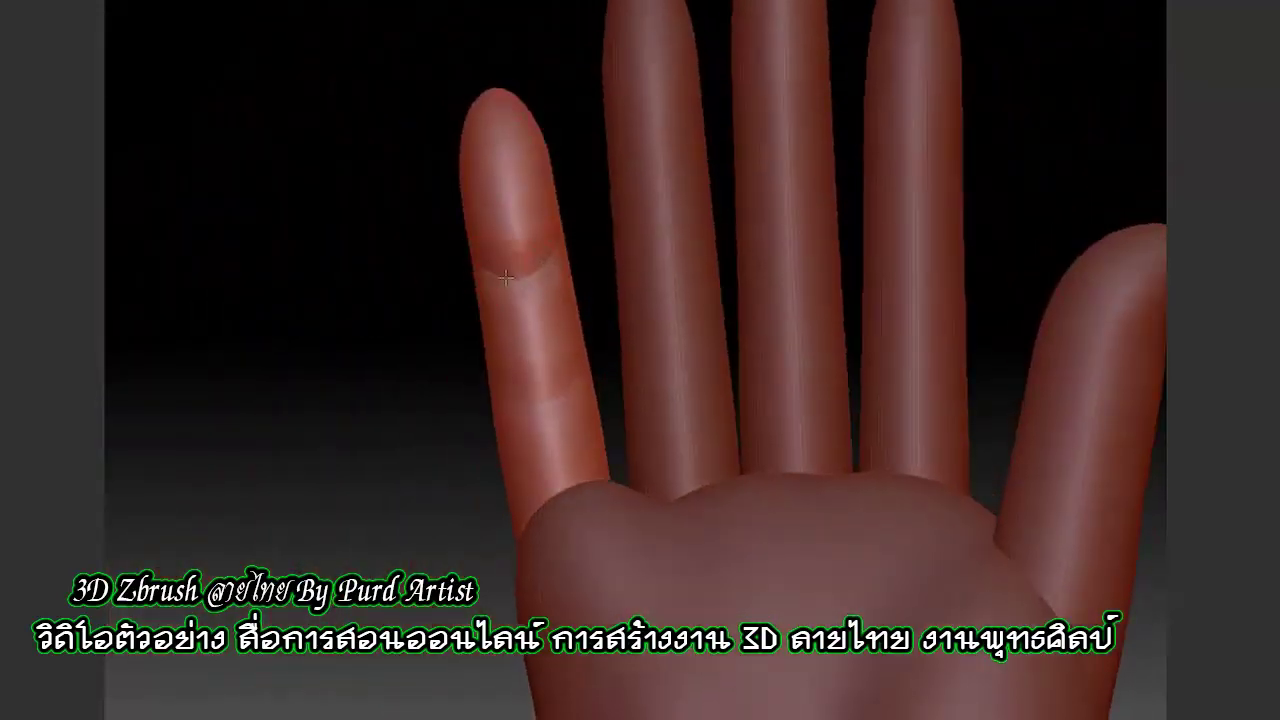
mouse_move(529, 373)
mouse_down()
mouse_move(317, 406)
mouse_move(286, 383)
mouse_move(531, 199)
mouse_move(520, 372)
mouse_up()
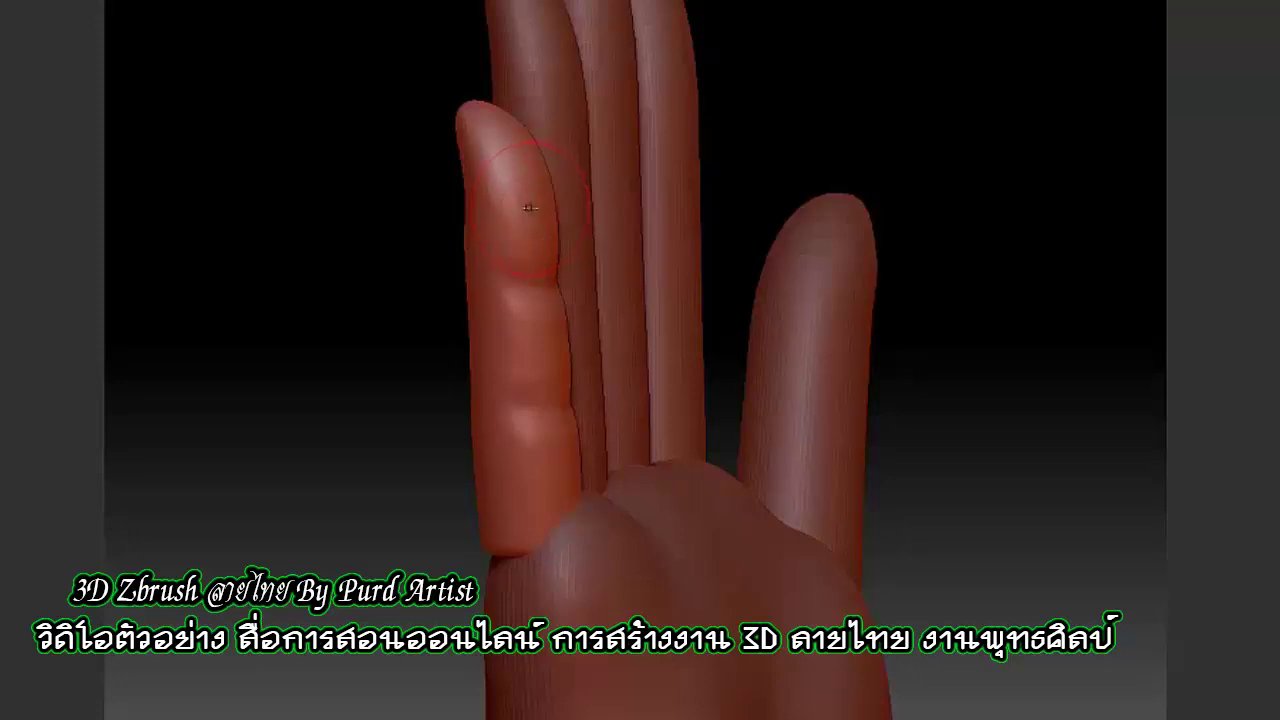
mouse_move(551, 215)
mouse_down()
mouse_move(511, 161)
mouse_move(573, 450)
mouse_up()
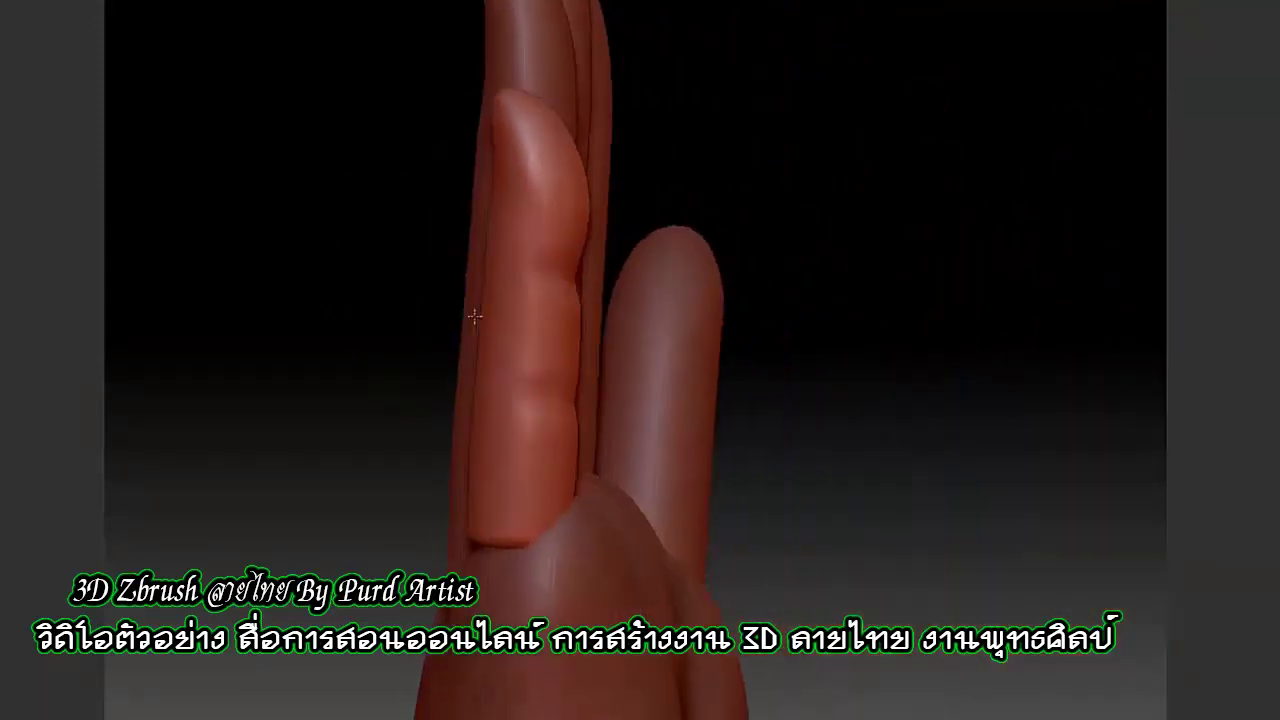
mouse_move(482, 597)
mouse_down()
mouse_move(565, 334)
mouse_move(536, 377)
mouse_move(526, 317)
mouse_move(566, 284)
mouse_up()
Mask a fingernail shape on the fingertip and pull it outward with the Move Gizmo
drag(595, 237, 508, 328)
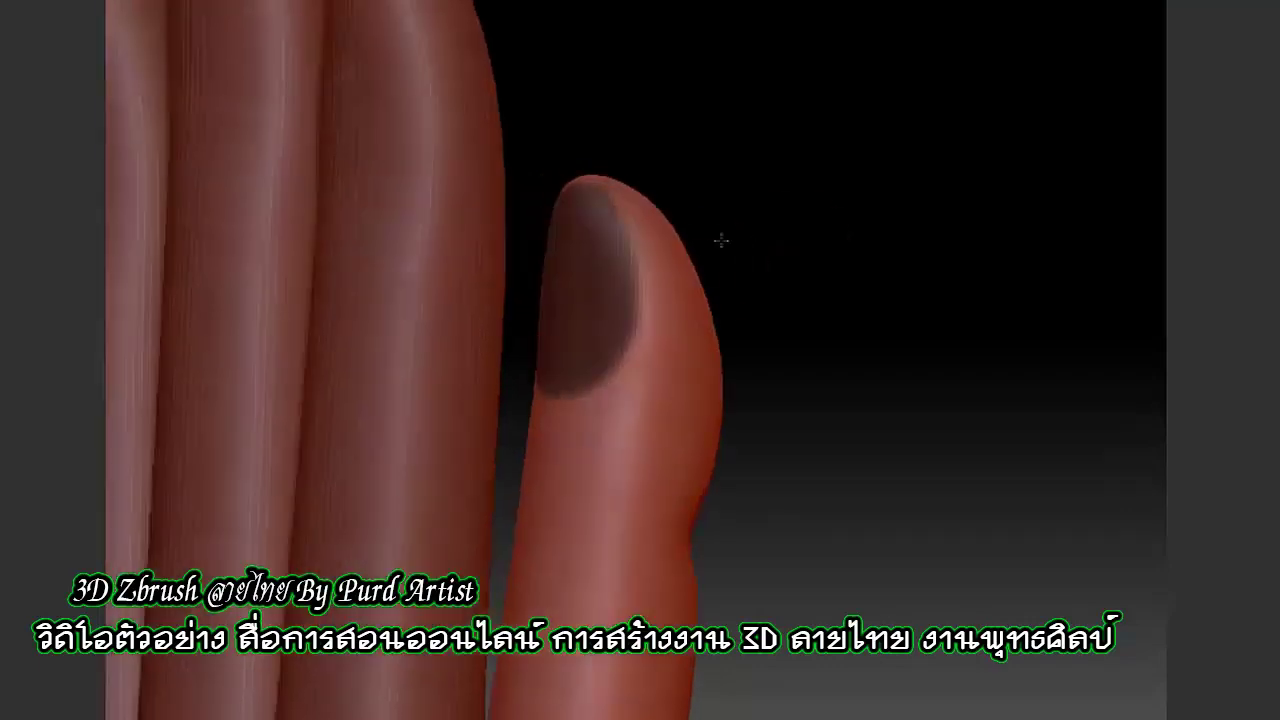
drag(720, 240, 771, 243)
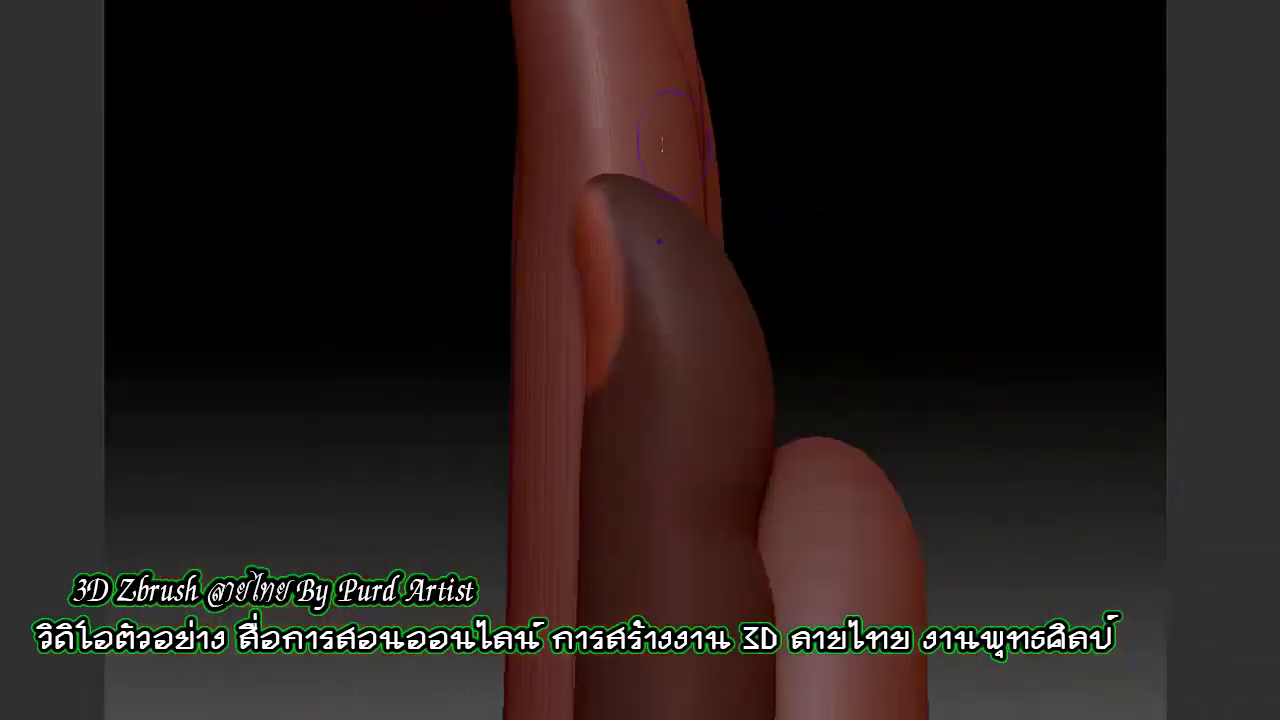
key(w)
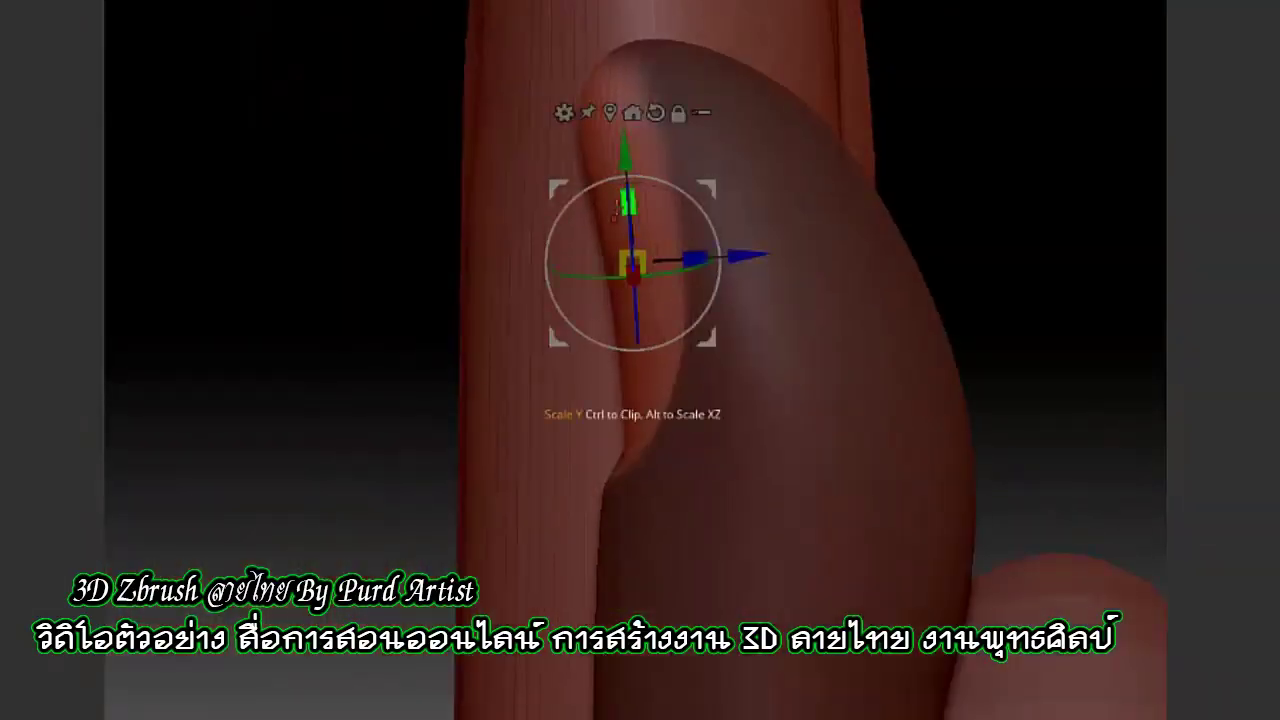
drag(610, 145, 607, 138)
mouse_move(414, 374)
mouse_down()
mouse_move(676, 183)
mouse_move(700, 214)
mouse_move(263, 263)
mouse_move(790, 266)
mouse_move(803, 286)
mouse_move(863, 280)
mouse_move(623, 383)
mouse_move(514, 374)
mouse_move(626, 389)
mouse_move(472, 258)
mouse_up()
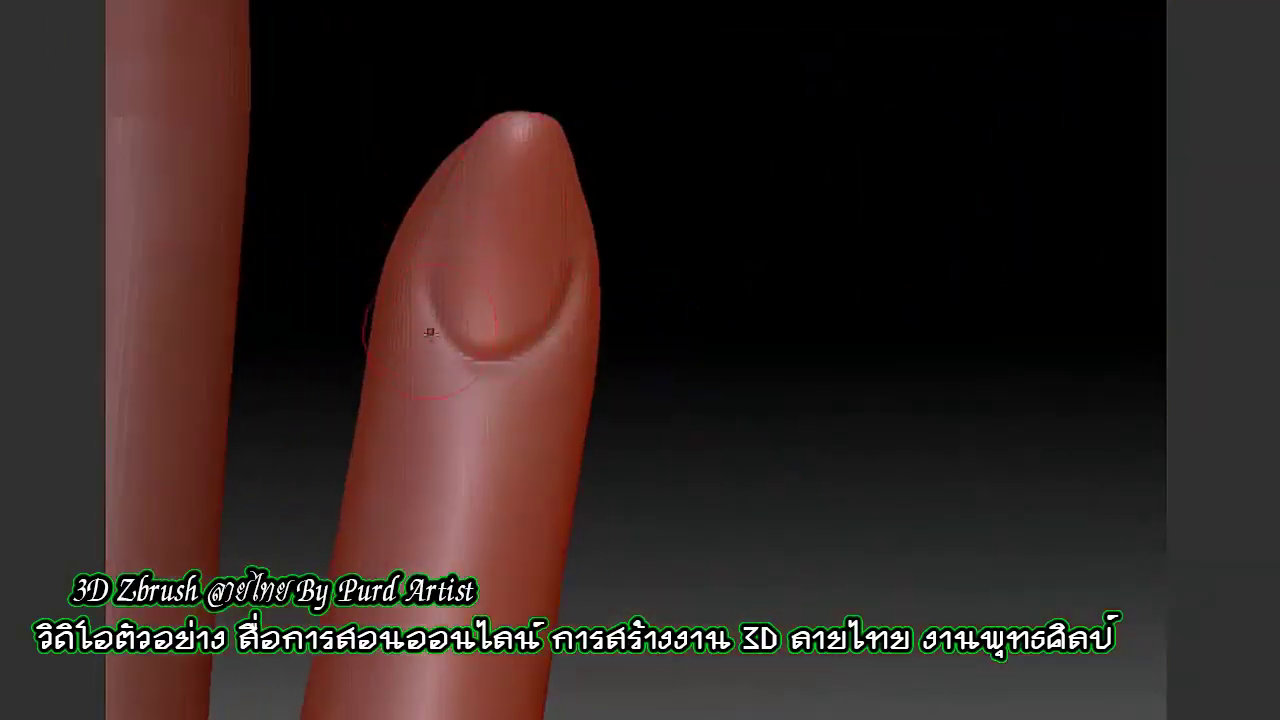
mouse_move(816, 276)
mouse_down()
mouse_move(571, 329)
mouse_move(623, 323)
mouse_up()
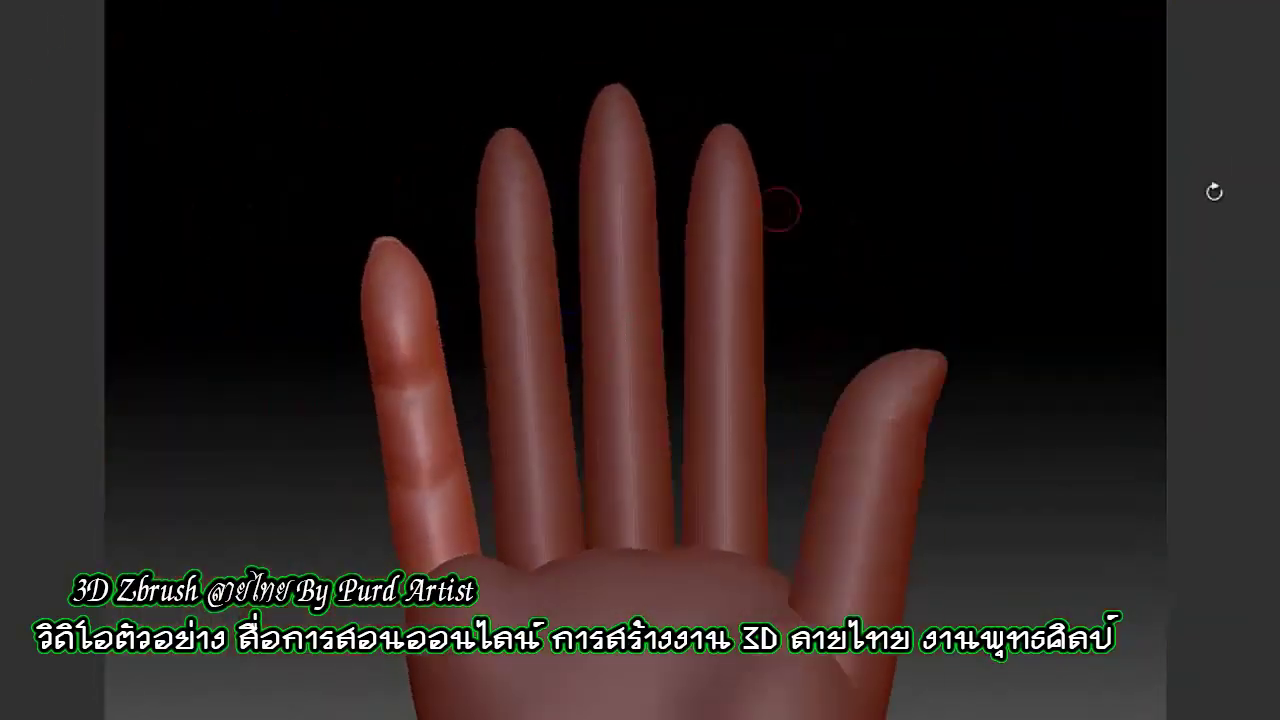
Isolate the ring finger with a mask, shift it slightly sideways, then clear the mask
drag(300, 330, 200, 365)
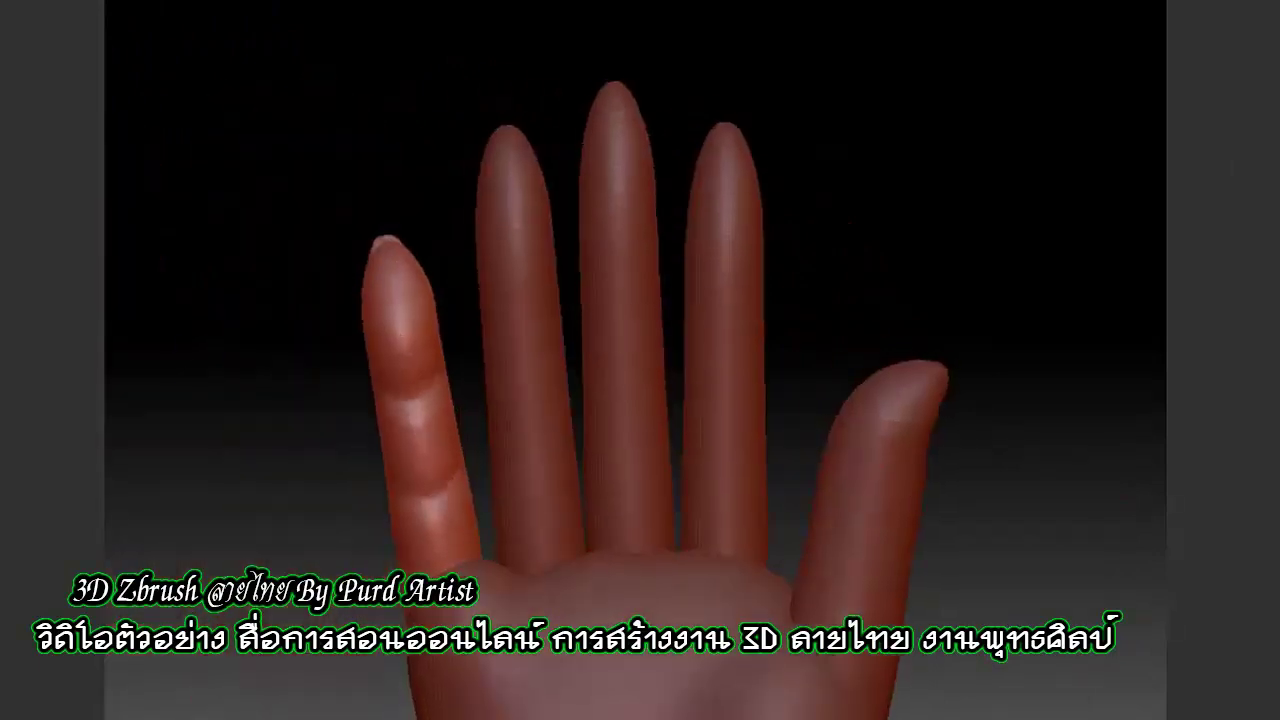
ctrl+click(386, 277)
ctrl+click(531, 420)
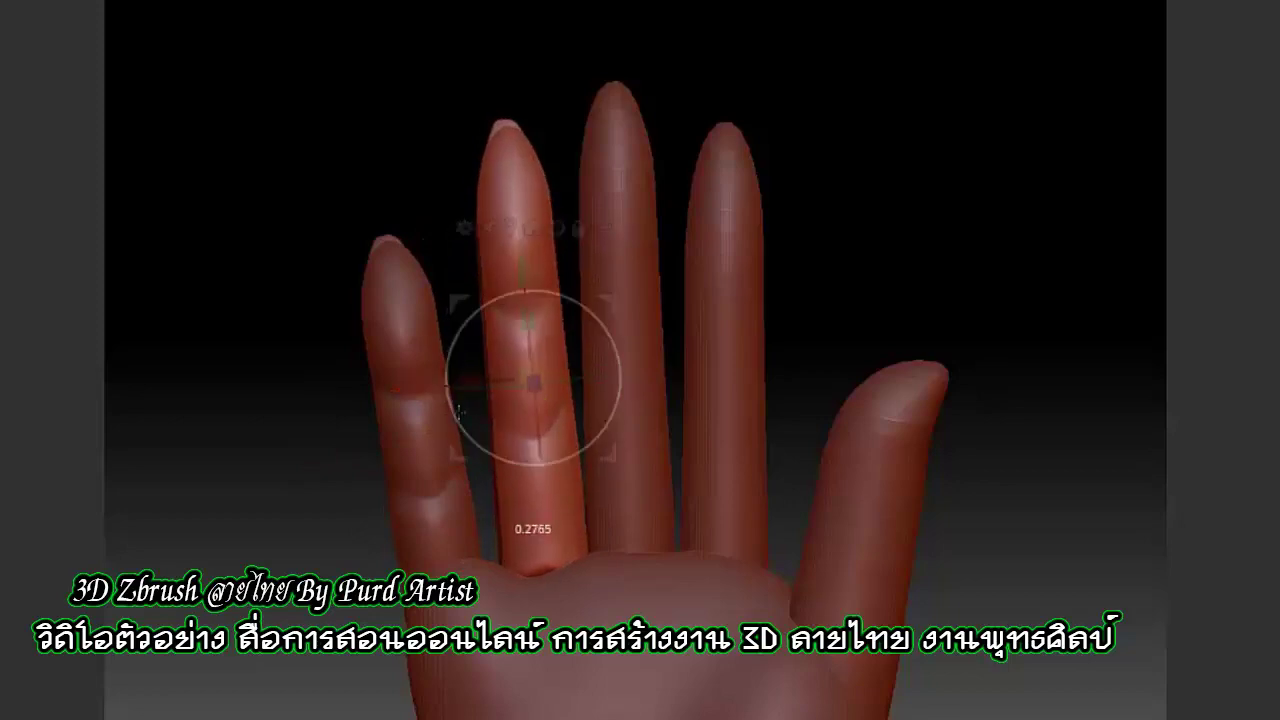
drag(459, 410, 437, 345)
right_drag(515, 291, 620, 390)
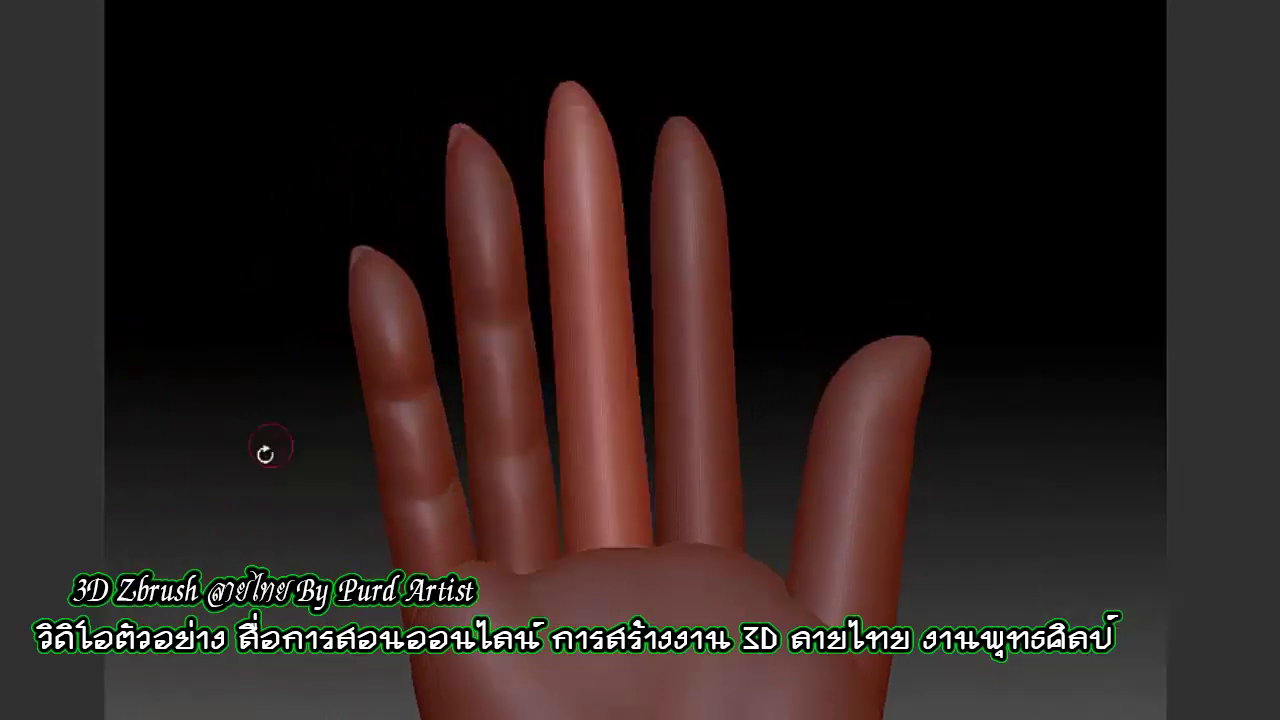
drag(263, 451, 340, 434)
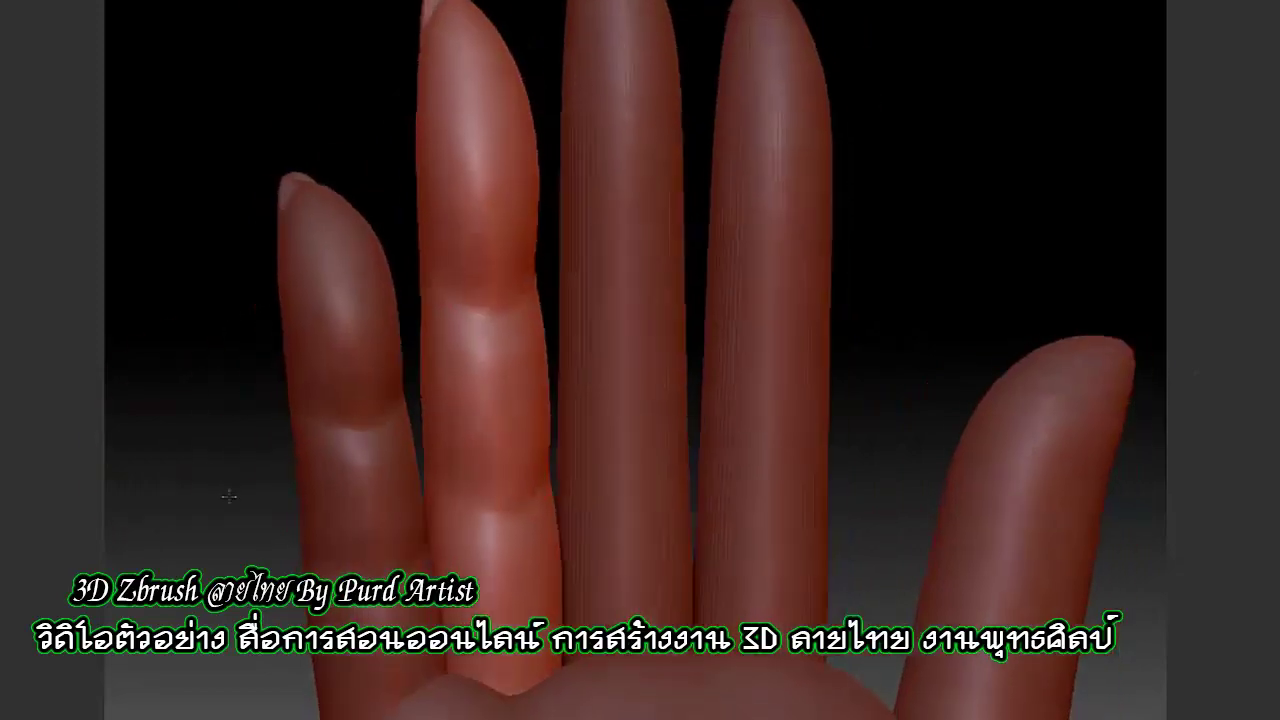
Adjust the middle finger's length with the Gizmo and clear its mask
mouse_move(249, 74)
mouse_down()
mouse_move(486, 244)
mouse_move(297, 114)
mouse_move(414, 129)
mouse_up()
drag(919, 399, 660, 292)
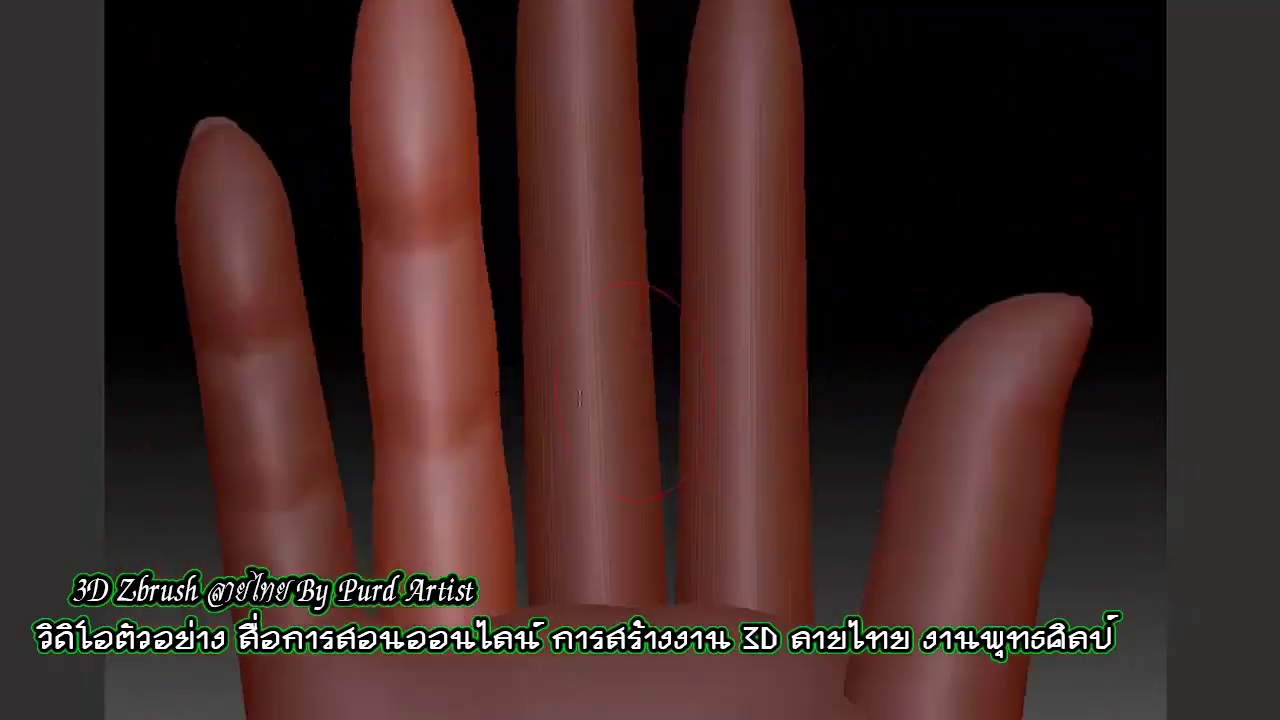
drag(290, 132, 371, 177)
key(w)
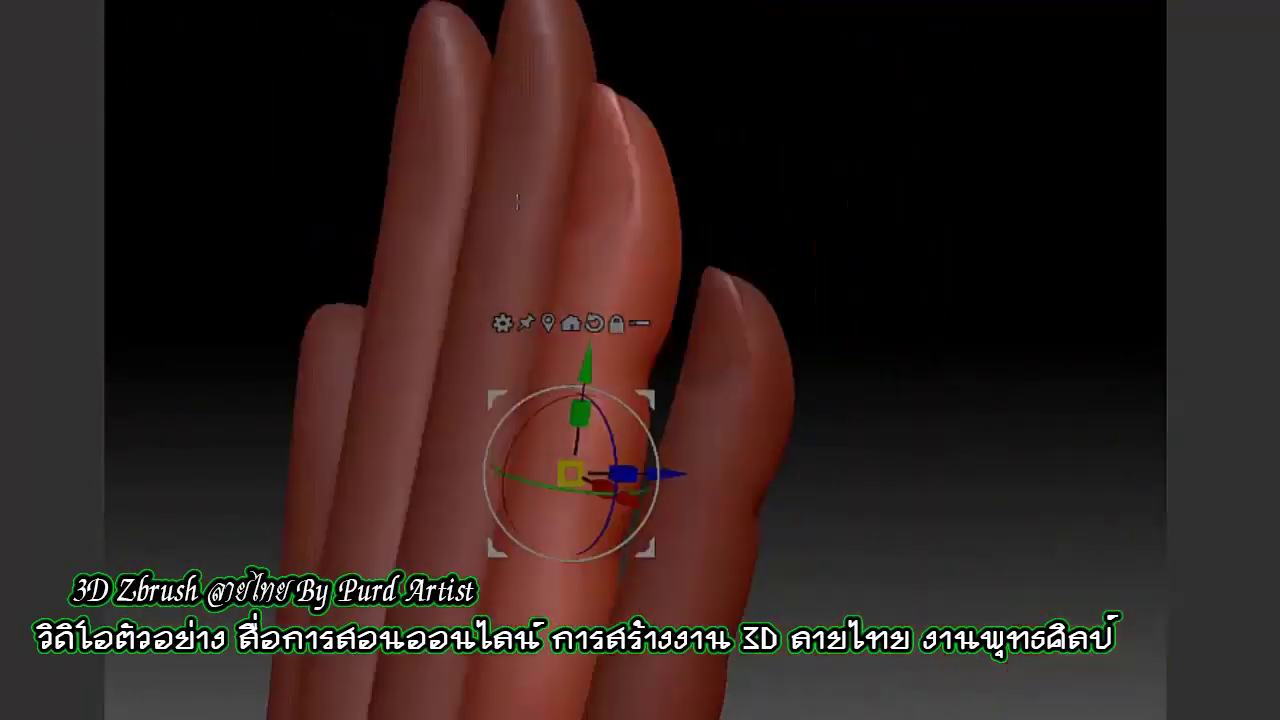
mouse_move(561, 429)
mouse_down()
mouse_move(920, 240)
mouse_move(340, 337)
mouse_up()
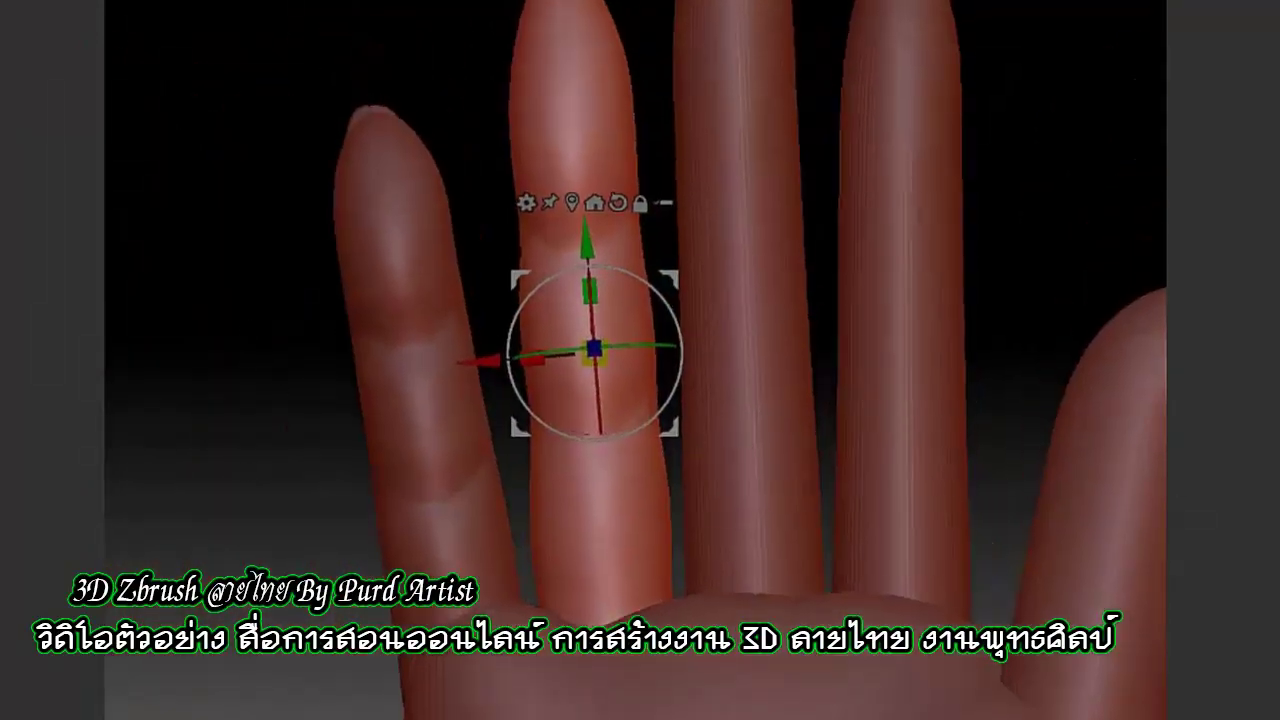
drag(749, 250, 749, 357)
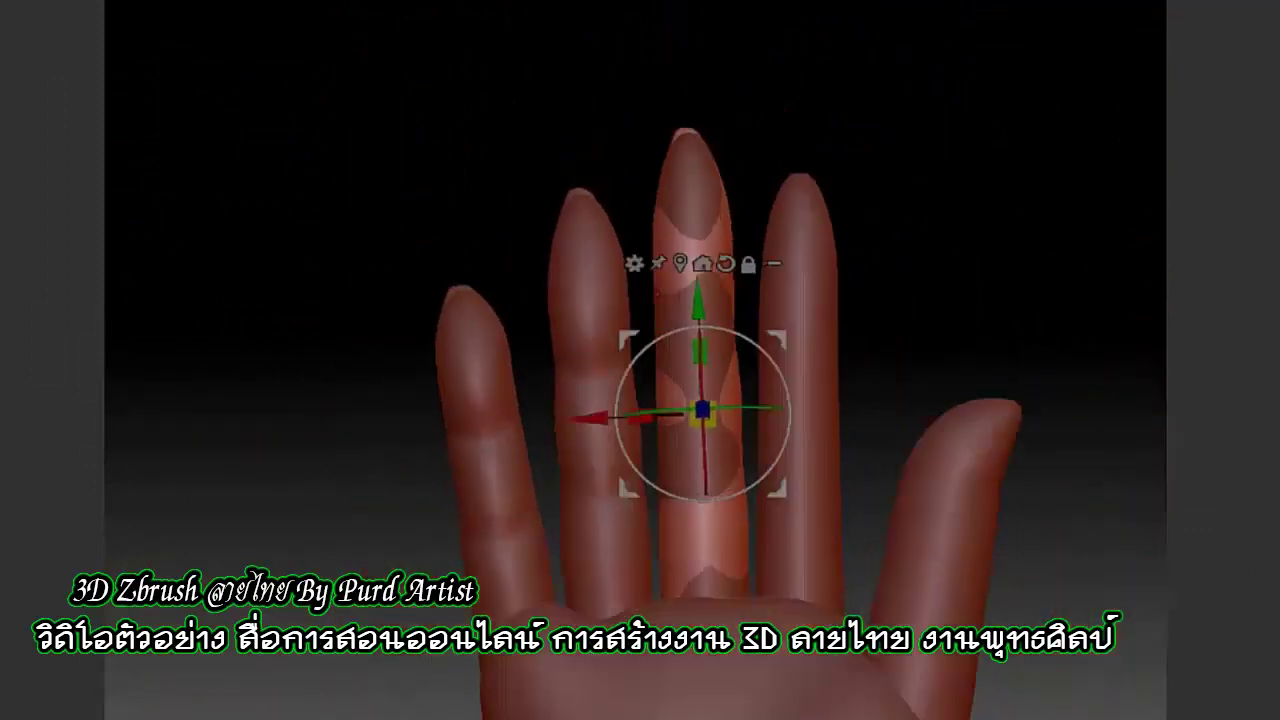
key(ctrl+shift+a)
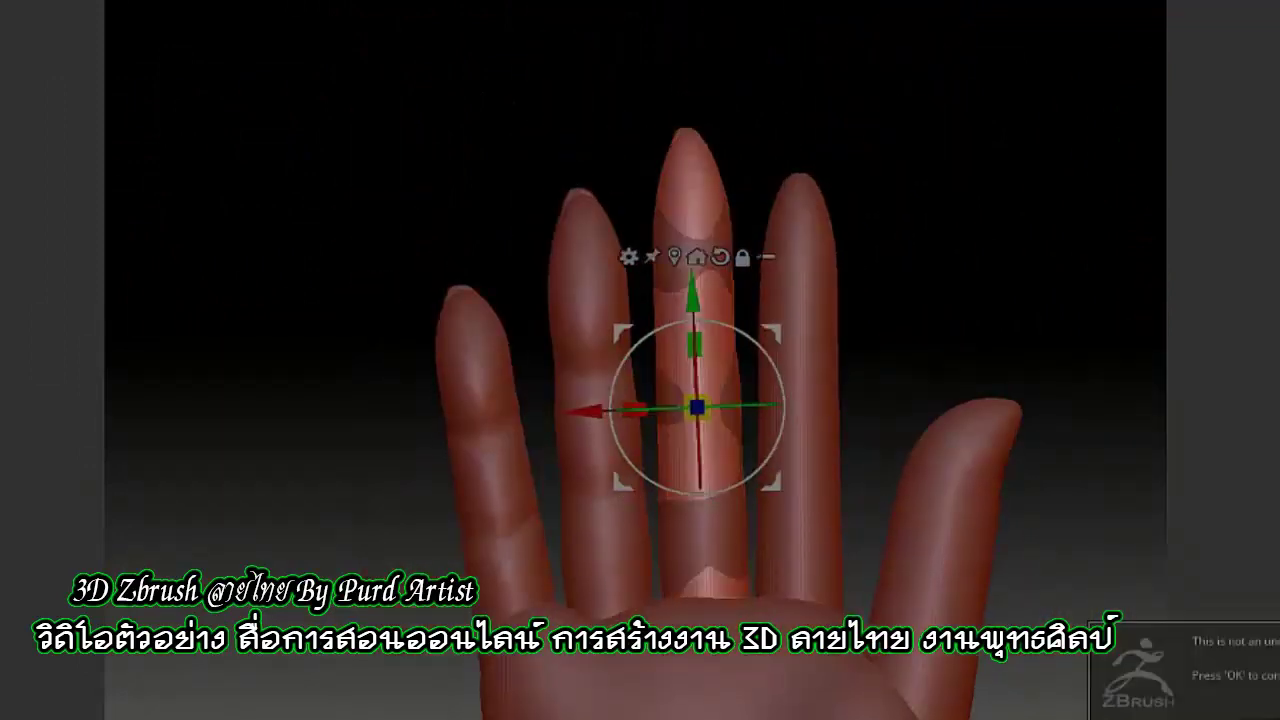
Mask all but the ring finger again with the transform handles active
key(q)
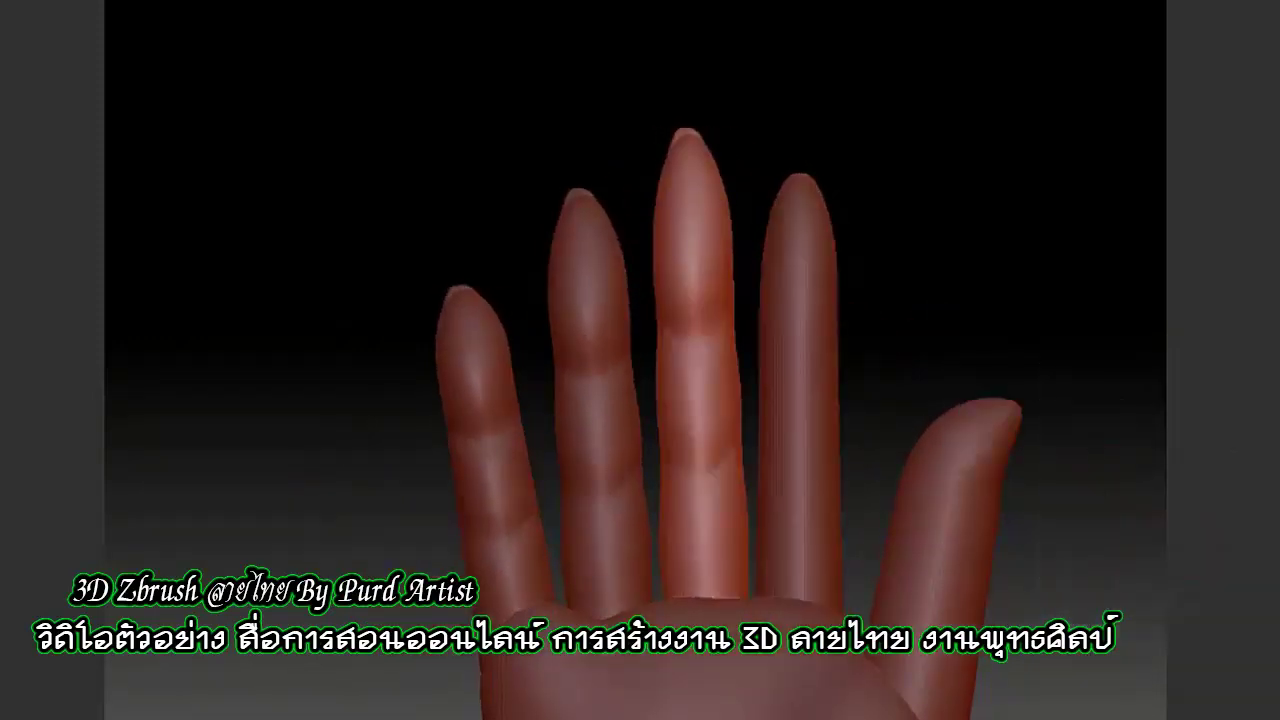
key(w)
click(800, 405)
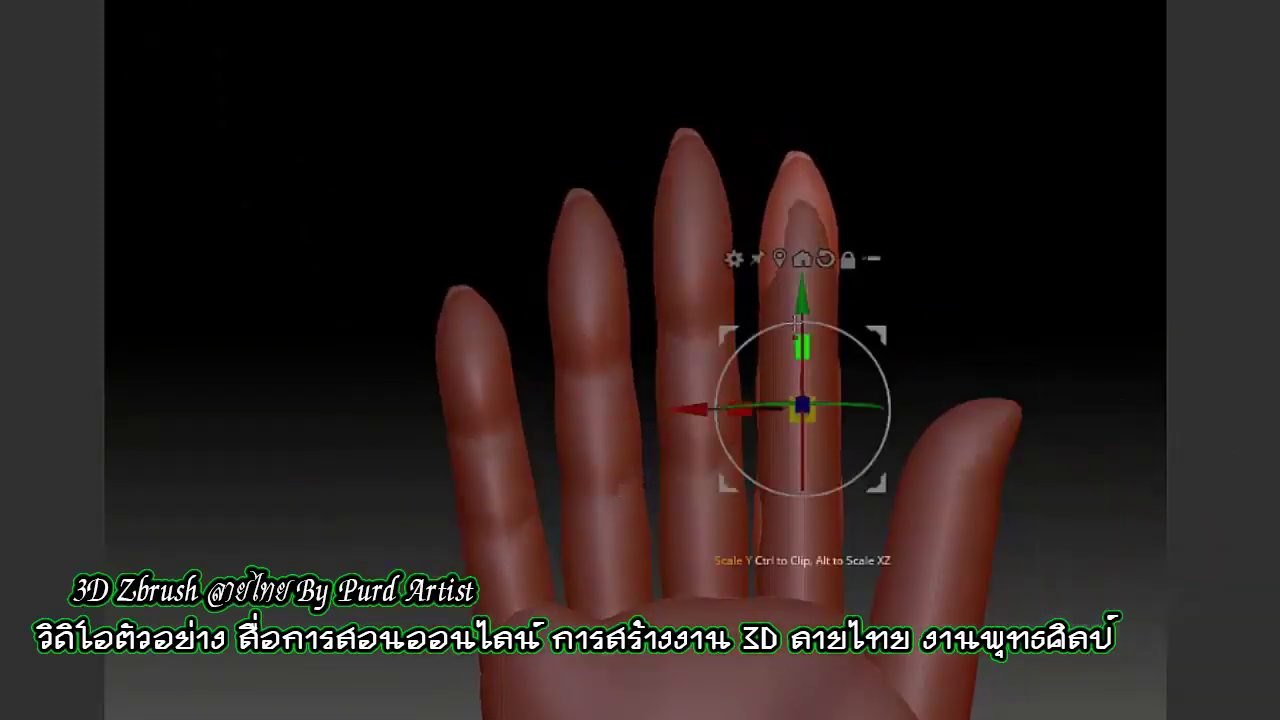
Pivot at the little finger's base, angle-mask the other fingers and rotate it outward
drag(797, 322, 1000, 330)
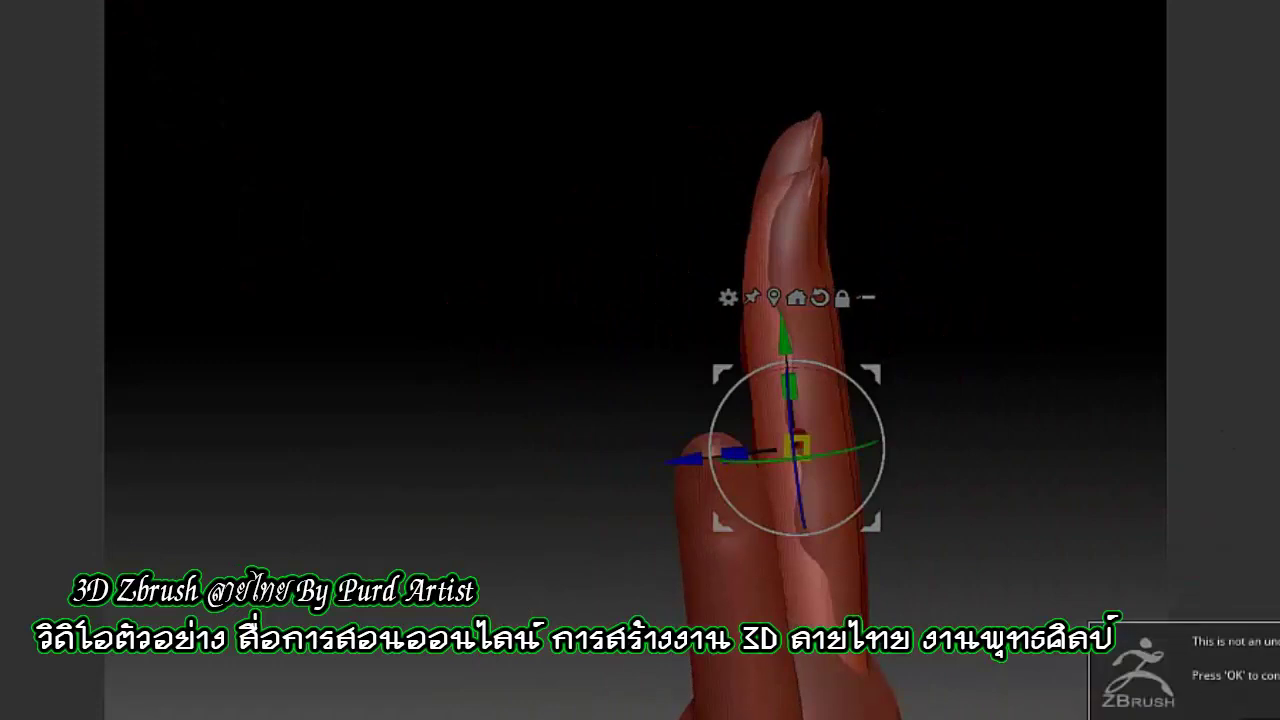
drag(809, 300, 805, 329)
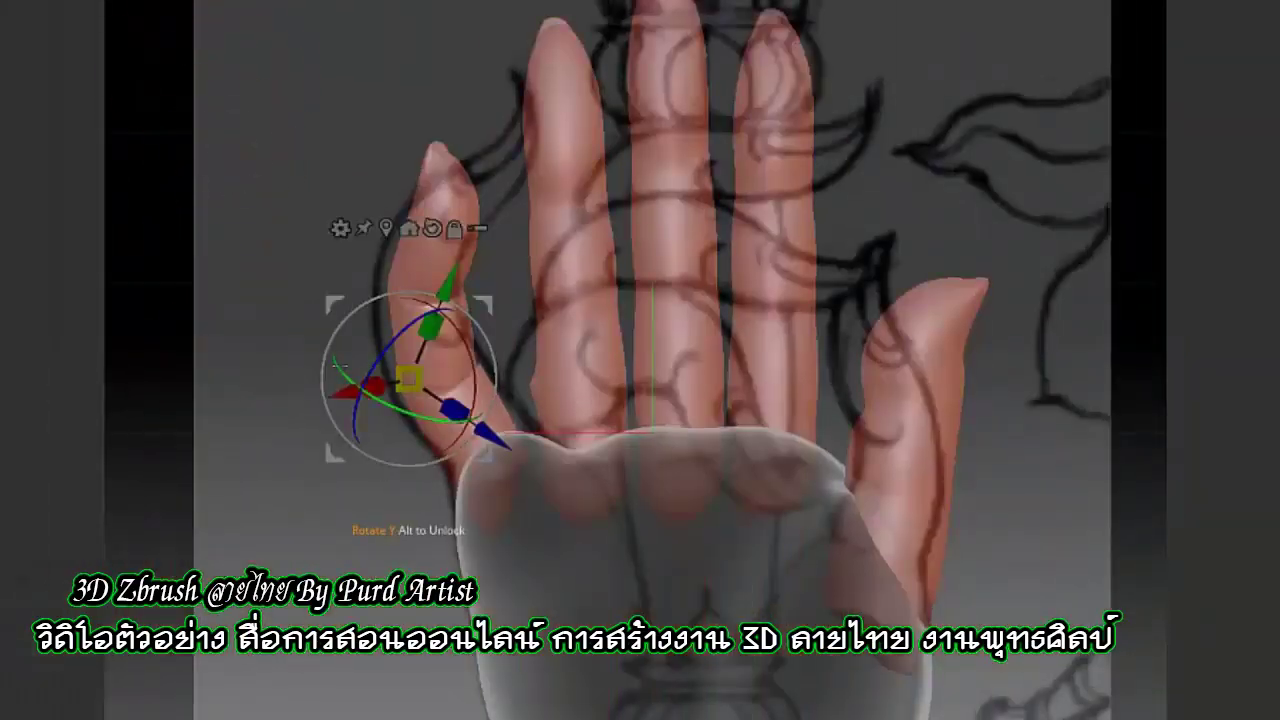
mouse_move(408, 378)
alt+mouse_down()
mouse_move(490, 440)
mouse_move(480, 458)
alt+mouse_up()
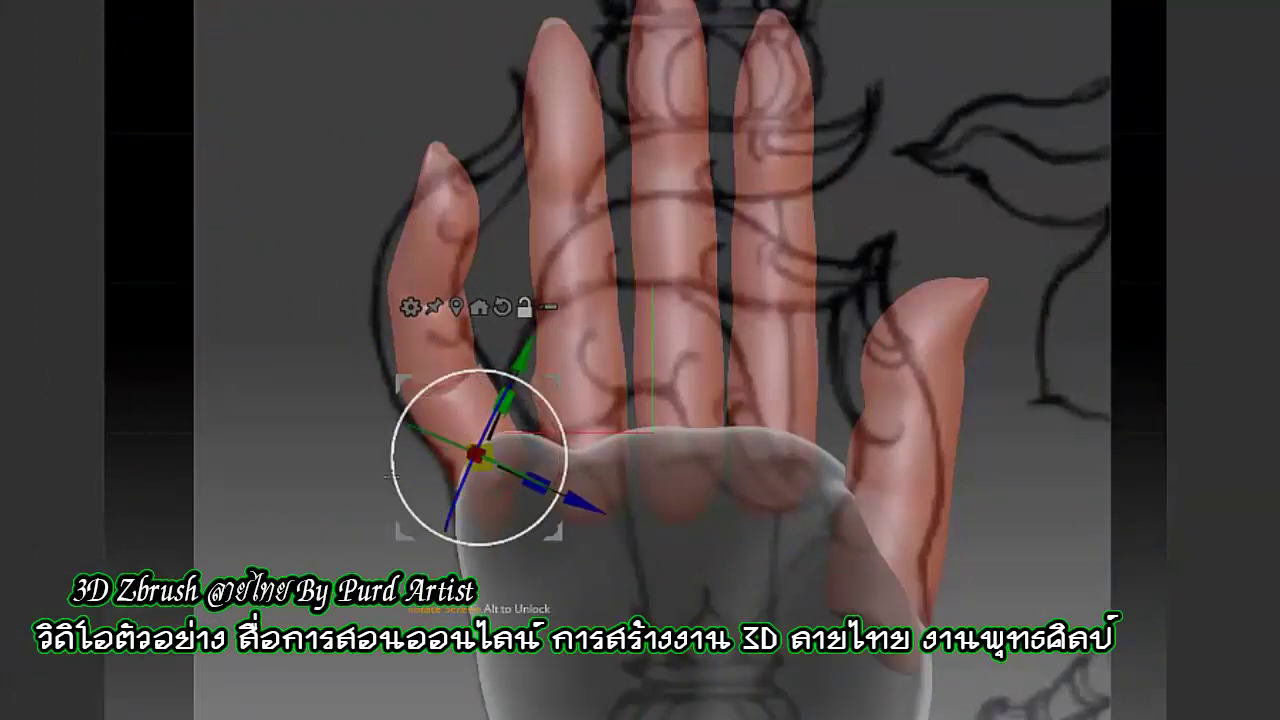
ctrl+drag(515, 335, 521, 372)
drag(396, 440, 293, 327)
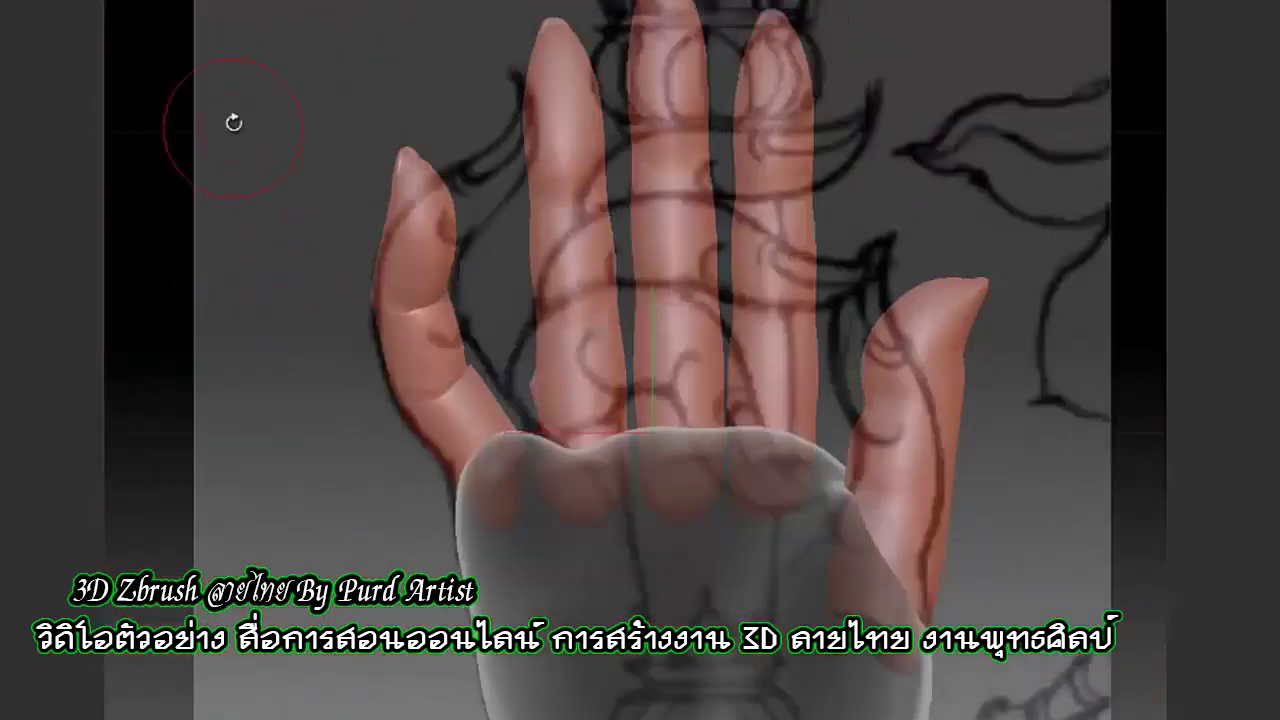
Check the little finger in isolation, unhide all fingers, and mask over the middle finger
ctrl+shift+click(410, 265)
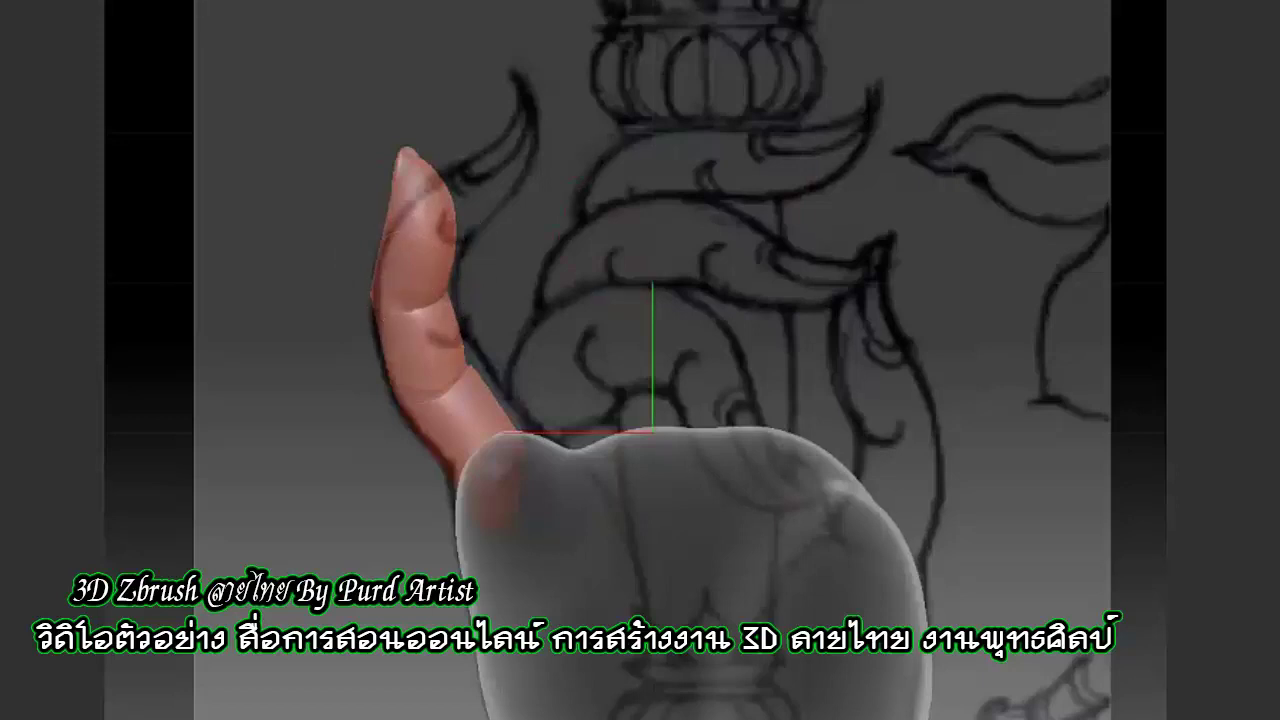
ctrl+shift+click(540, 215)
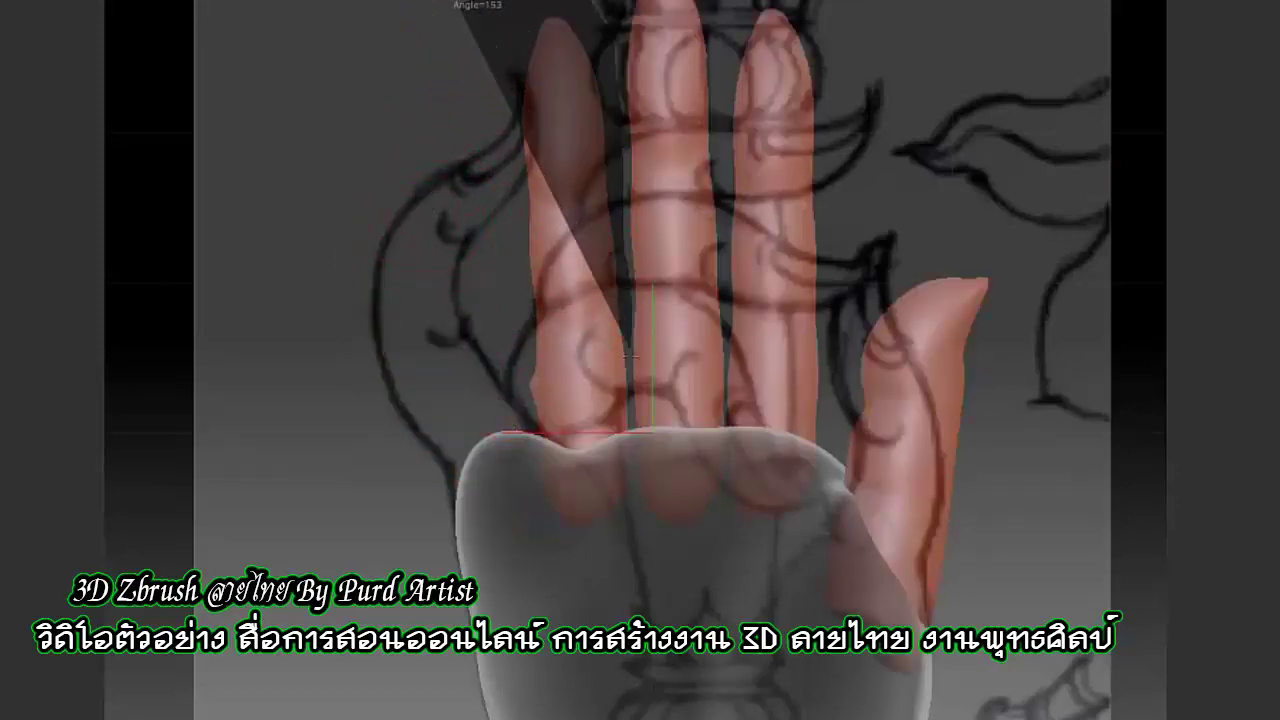
drag(458, 10, 640, 556)
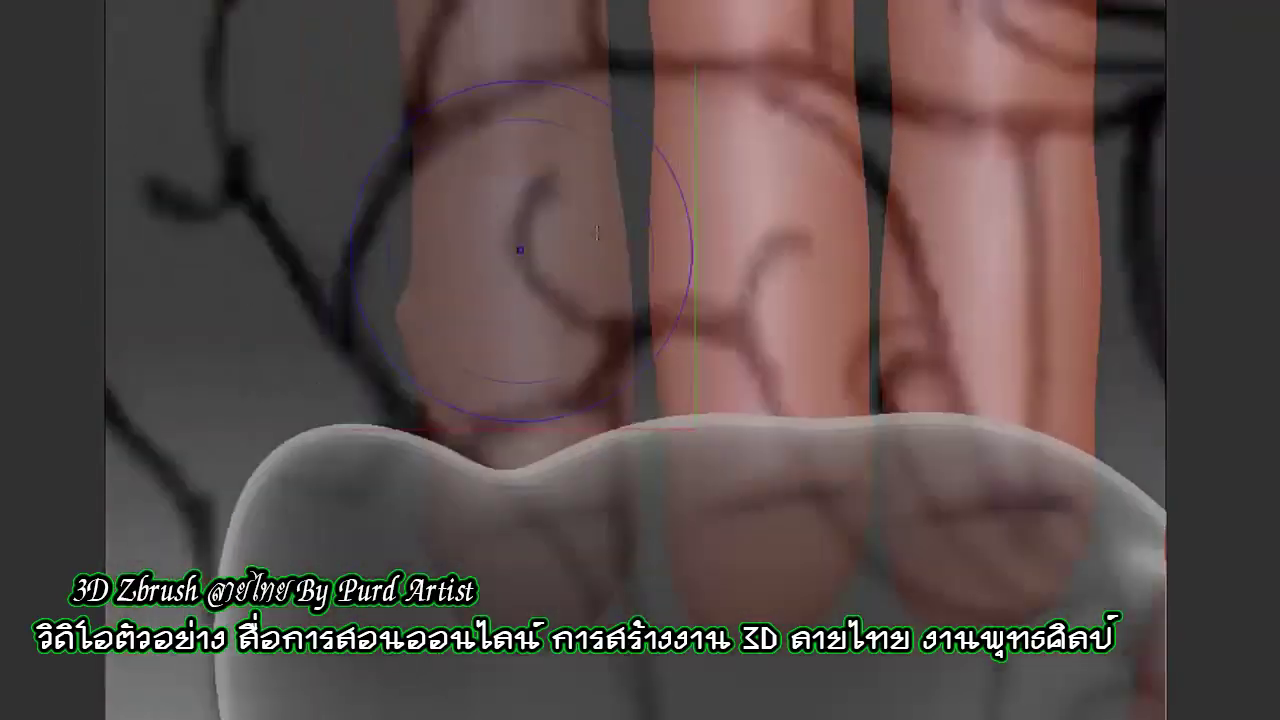
ctrl+drag(770, 72, 644, 282)
key(f)
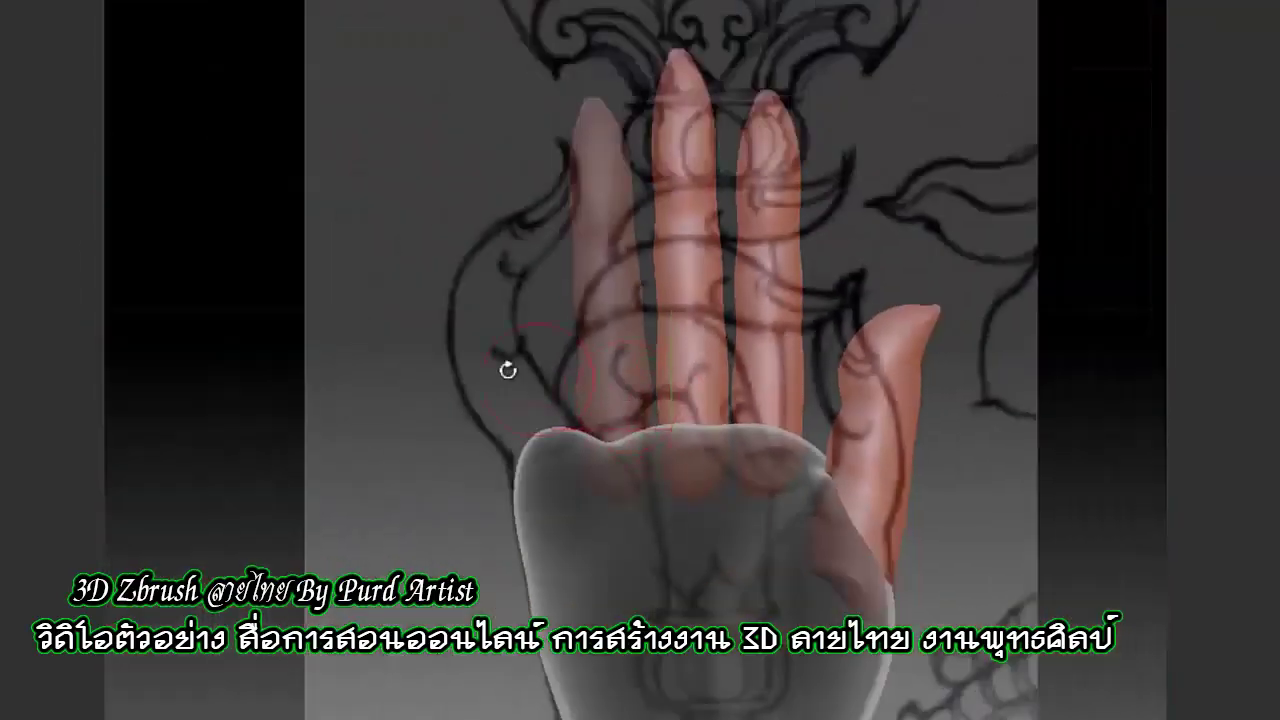
drag(508, 366, 431, 328)
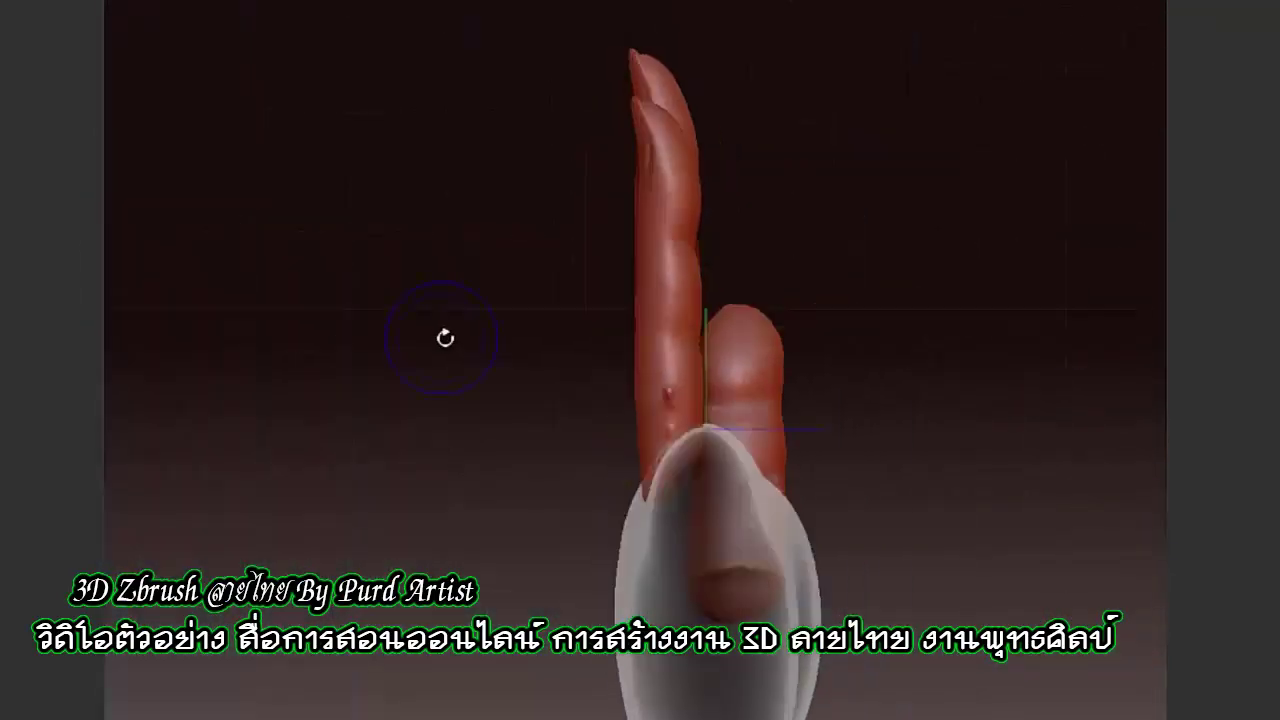
key(w)
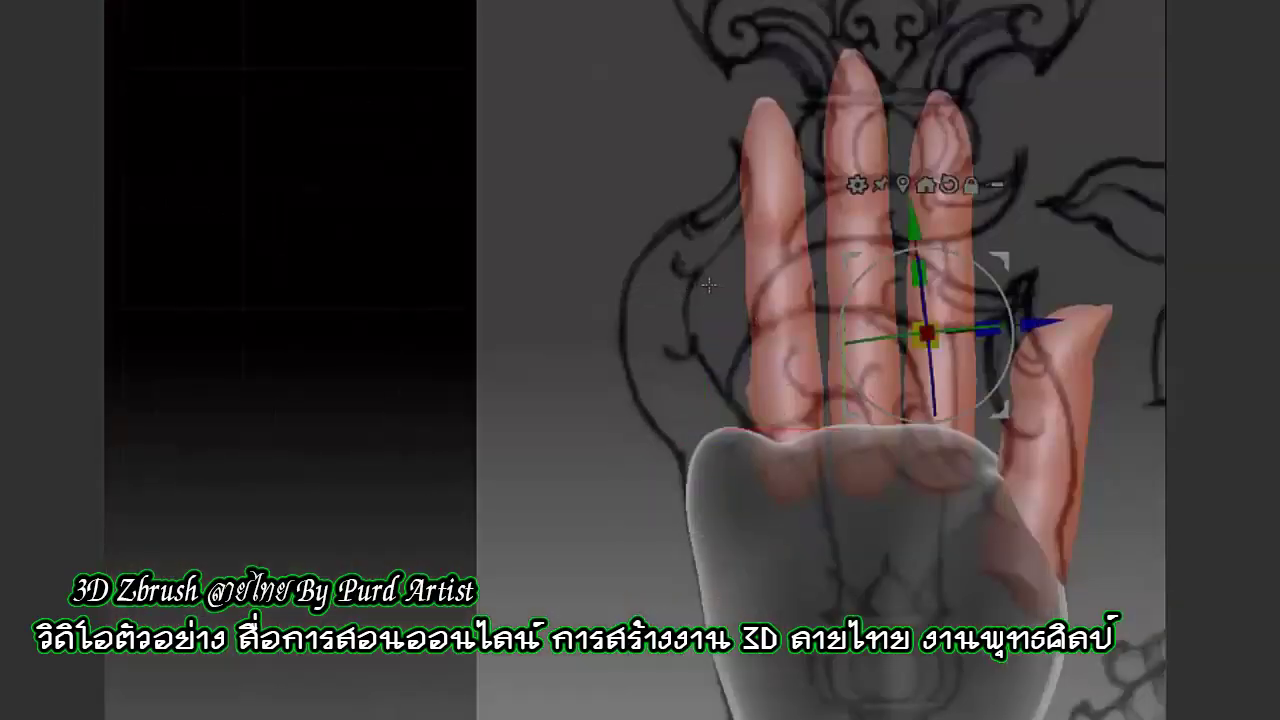
Isolate the leftmost finger, set the Gizmo pivot at its base and tilt it into place
ctrl+click(768, 275)
key(q)
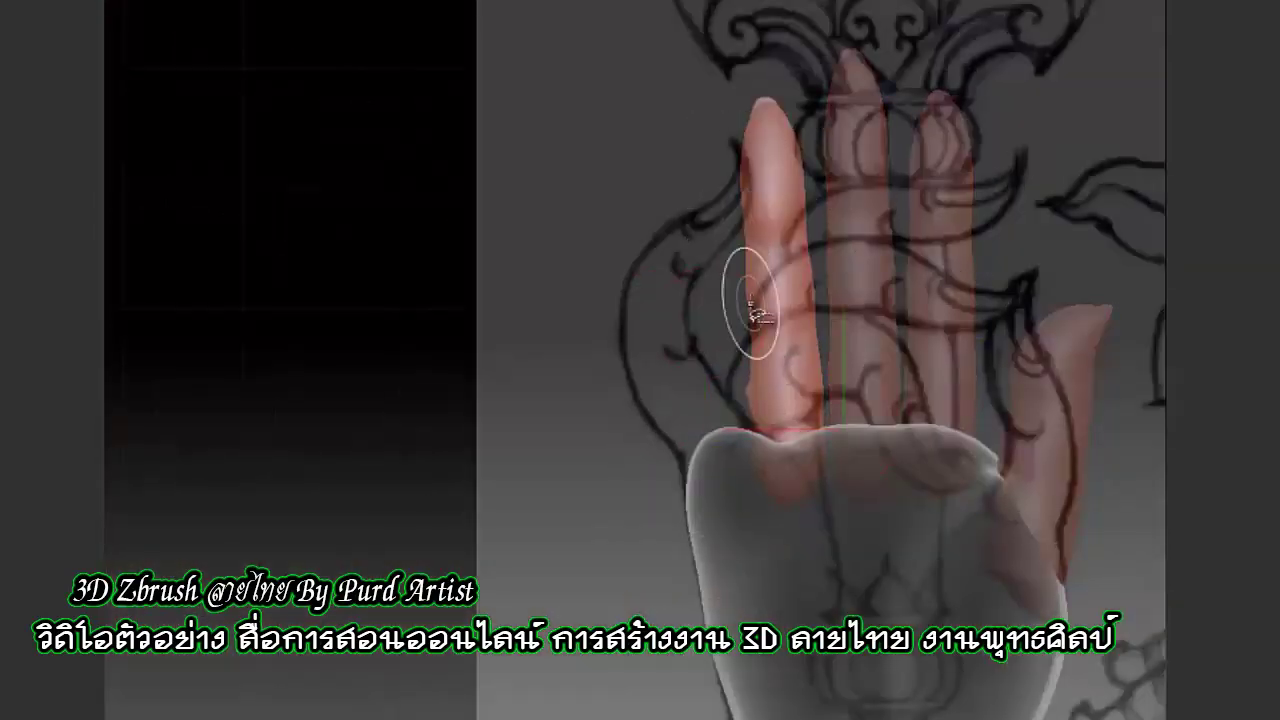
key(Return)
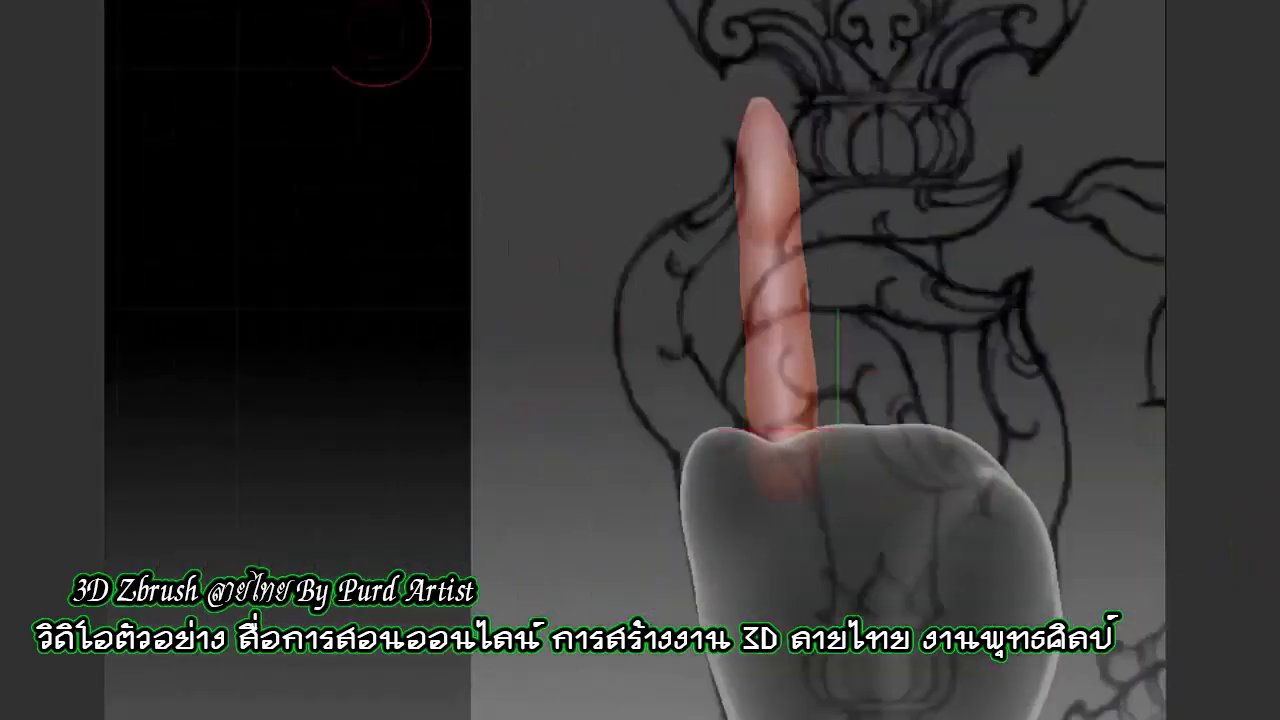
click(780, 297)
click(777, 423)
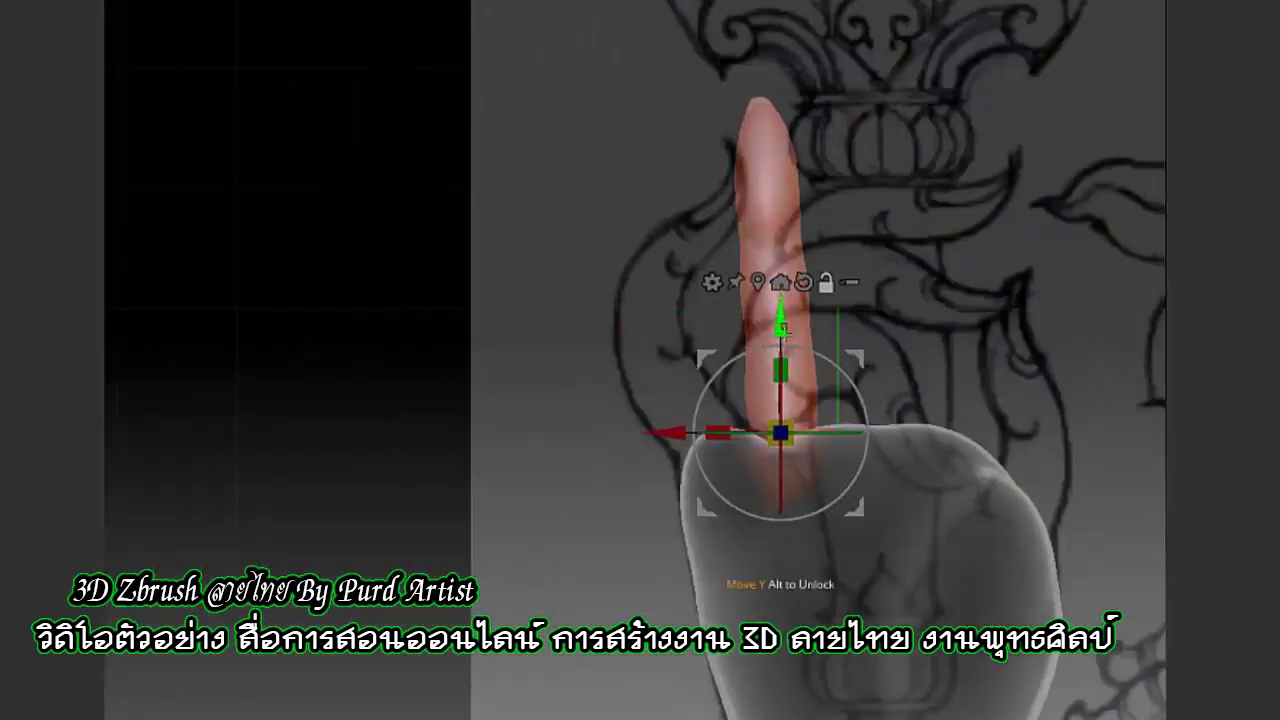
drag(707, 492, 688, 447)
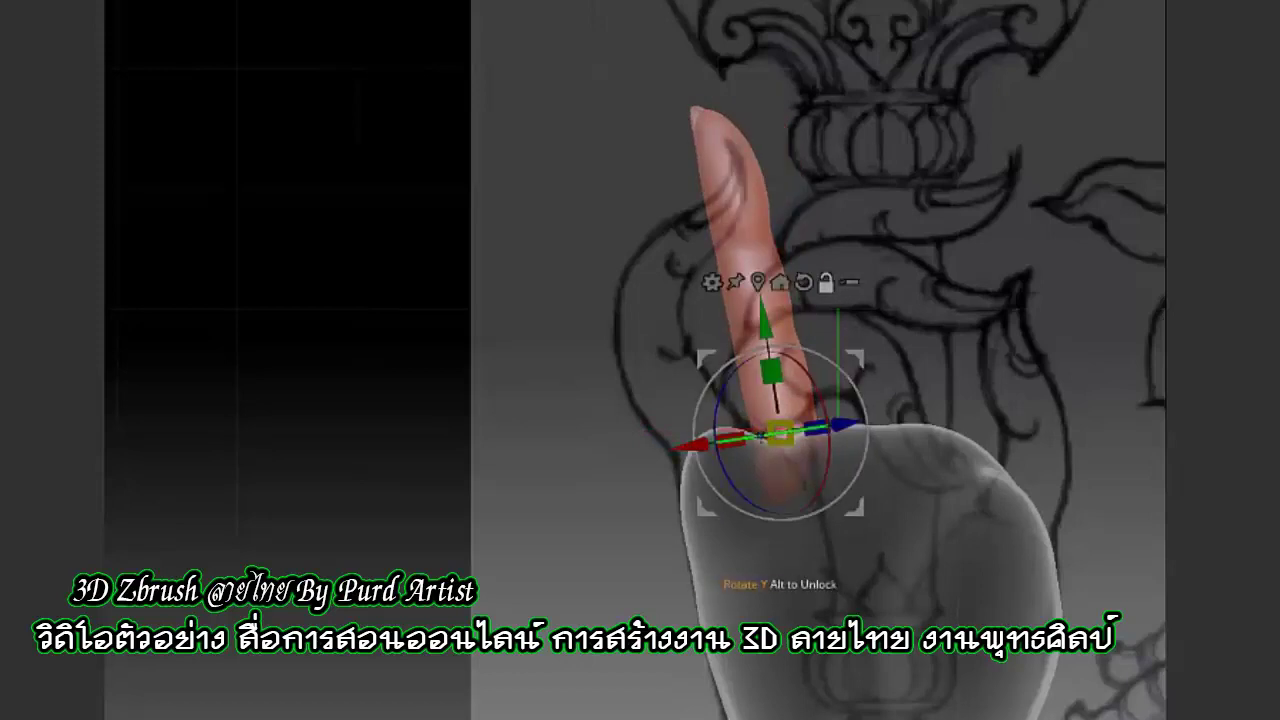
drag(890, 416, 874, 419)
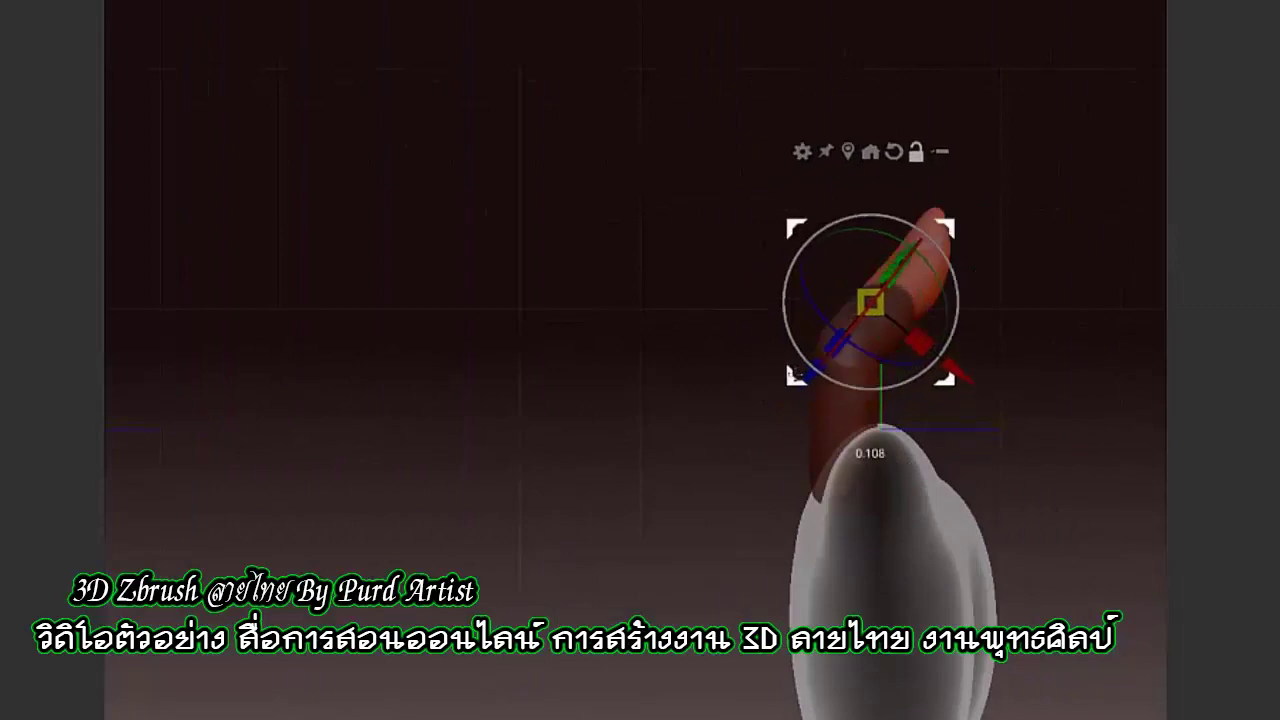
Bend the finger forward about 69 degrees, then about 18 degrees more, into a hooked curl
drag(918, 342, 944, 328)
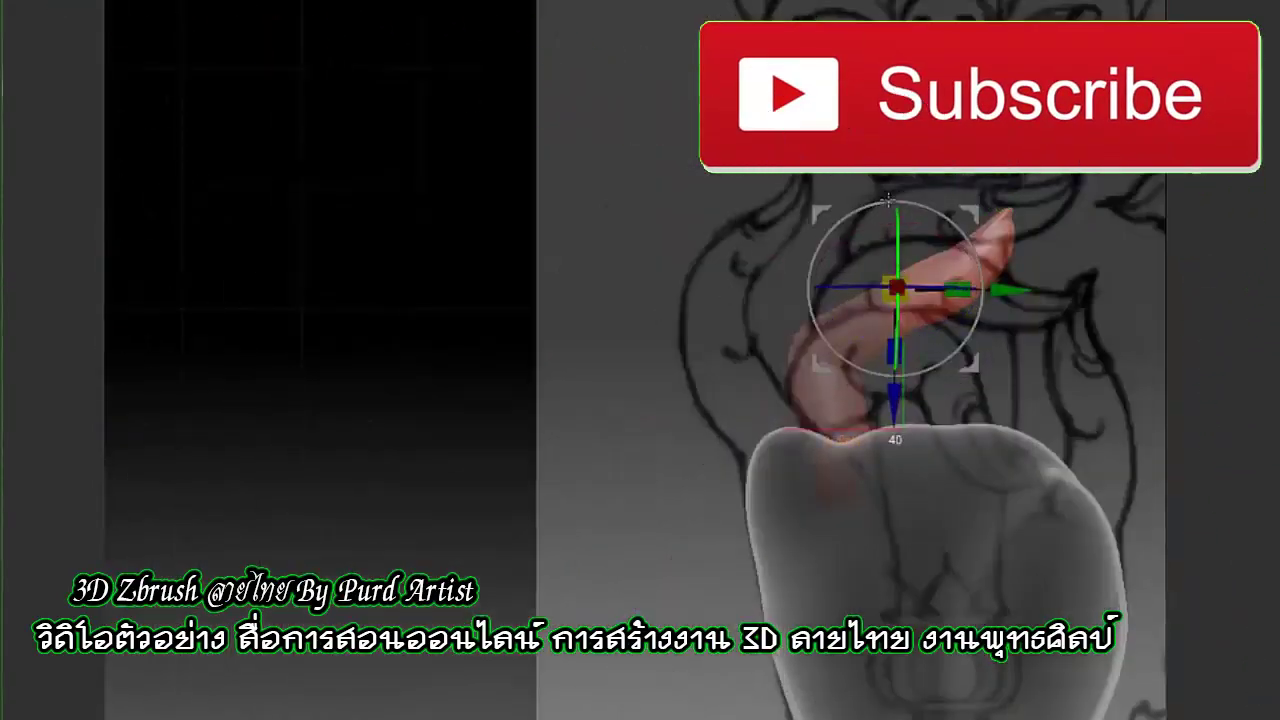
drag(819, 343, 846, 256)
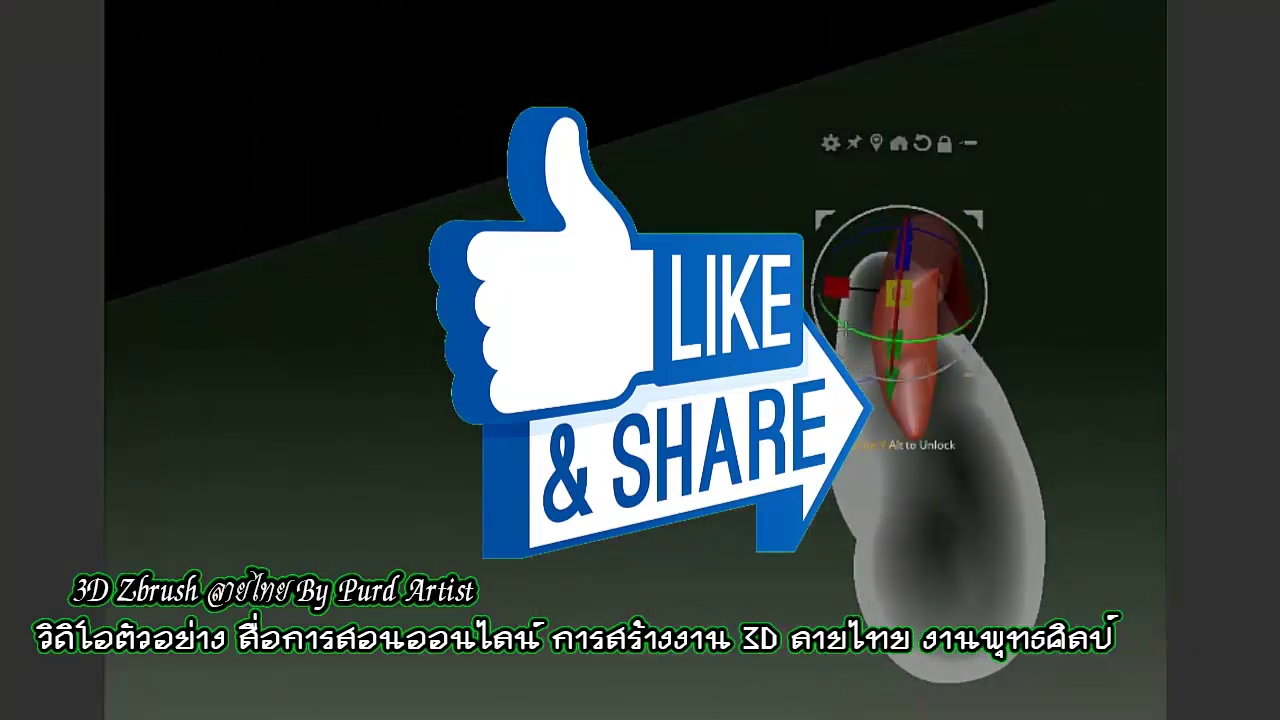
drag(845, 330, 802, 325)
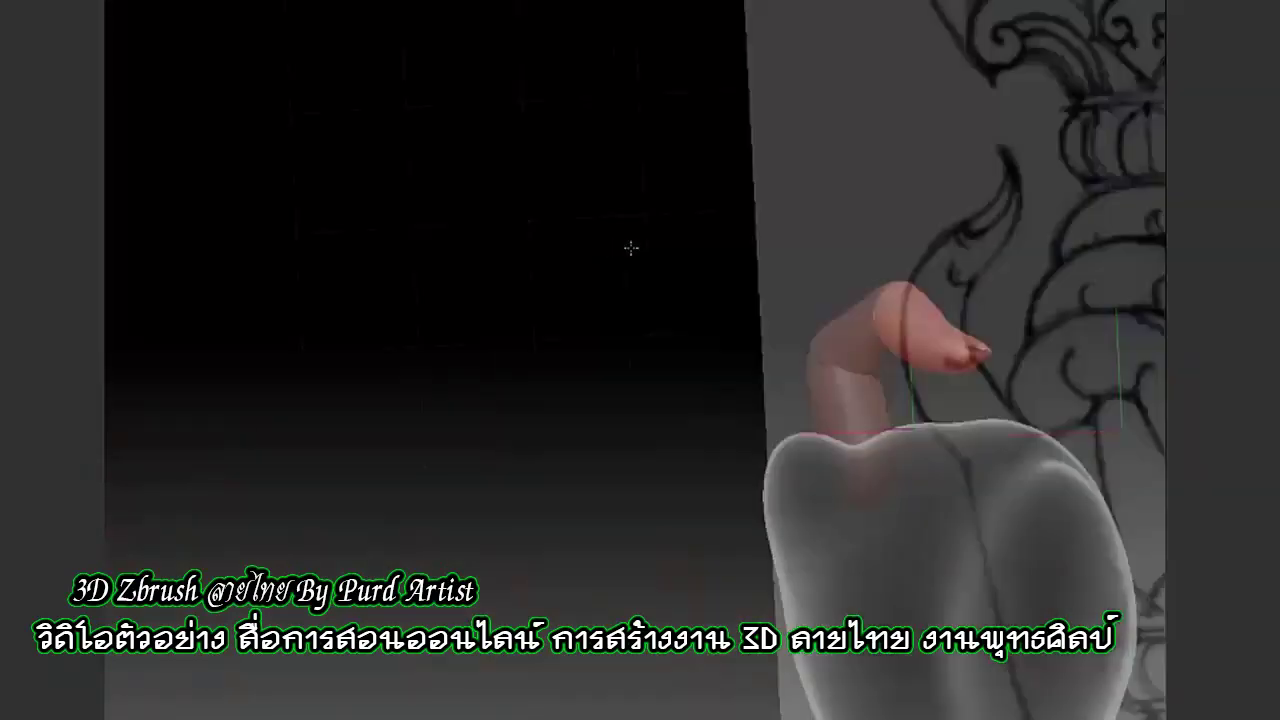
drag(631, 247, 574, 282)
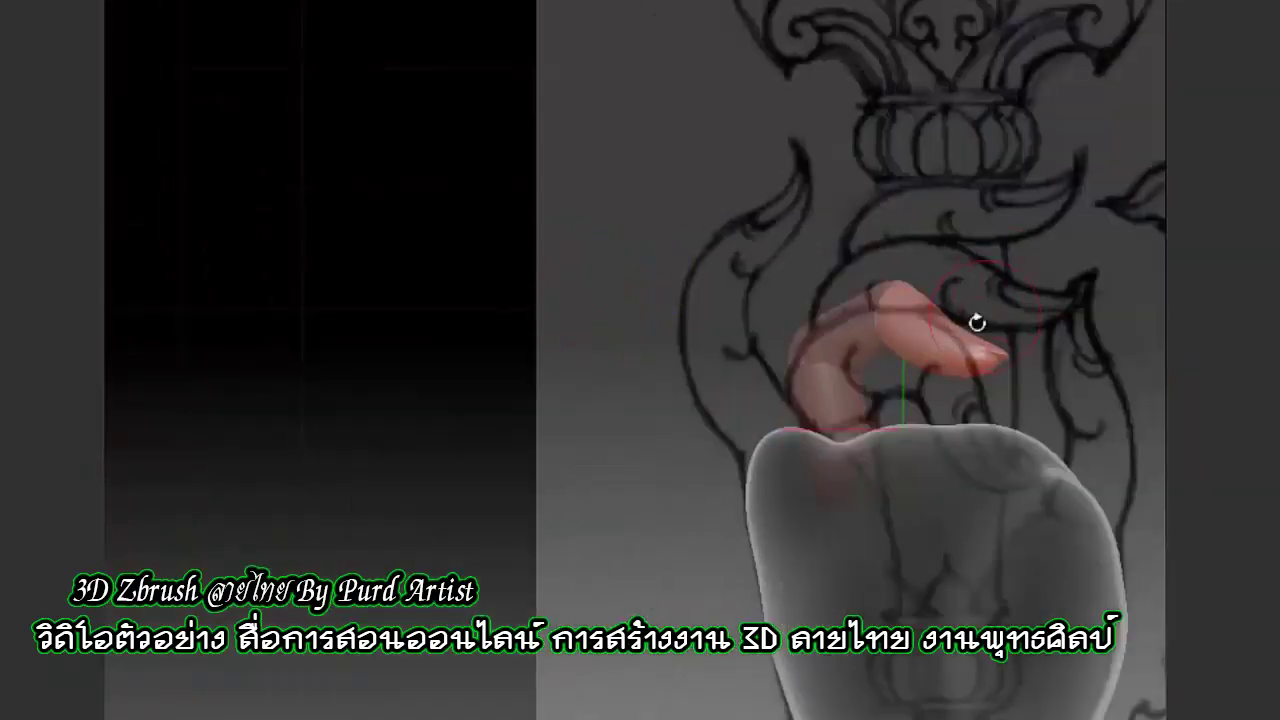
drag(977, 322, 990, 342)
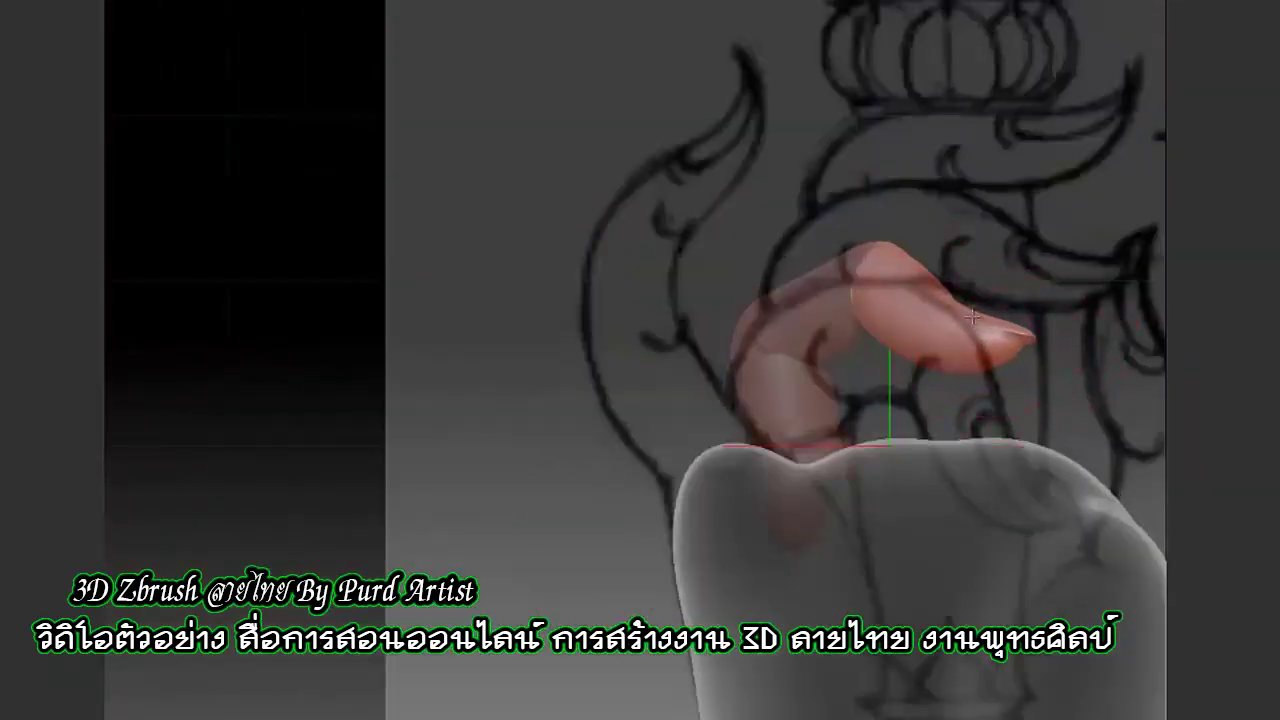
Unmask the hand and move the appended cylinder upright into the grasp with the Gizmo
key(q)
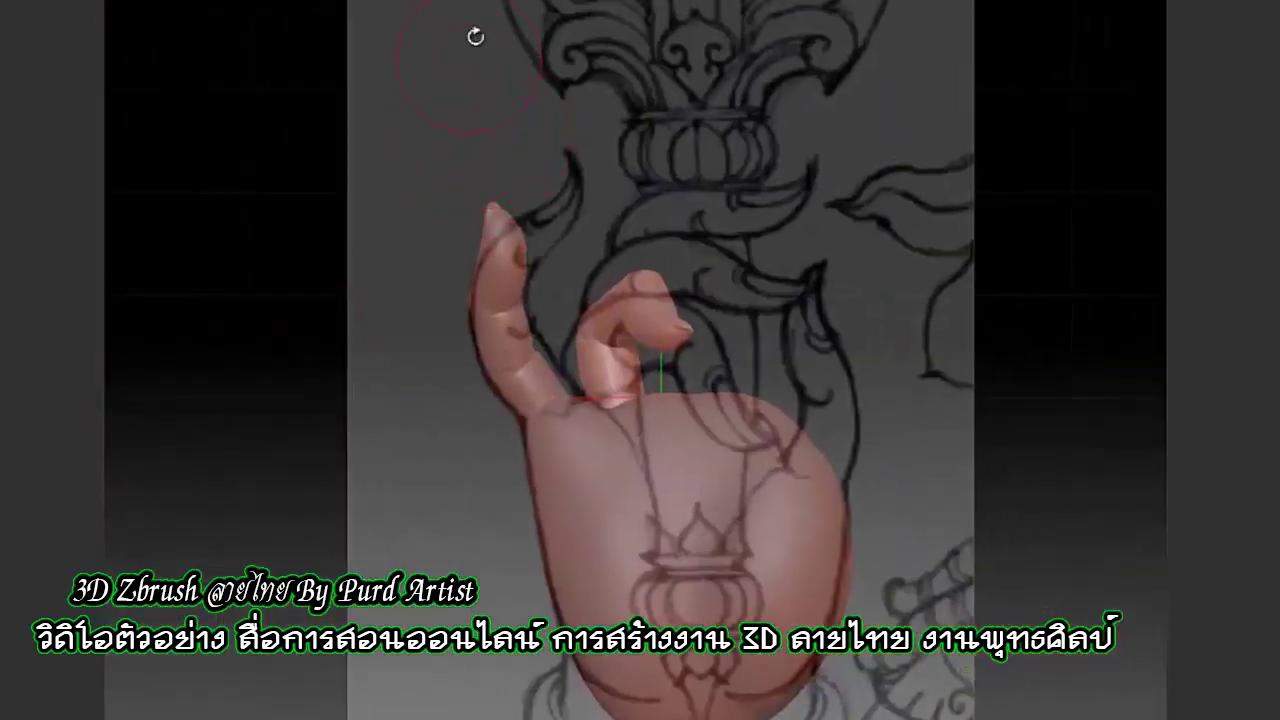
key(w)
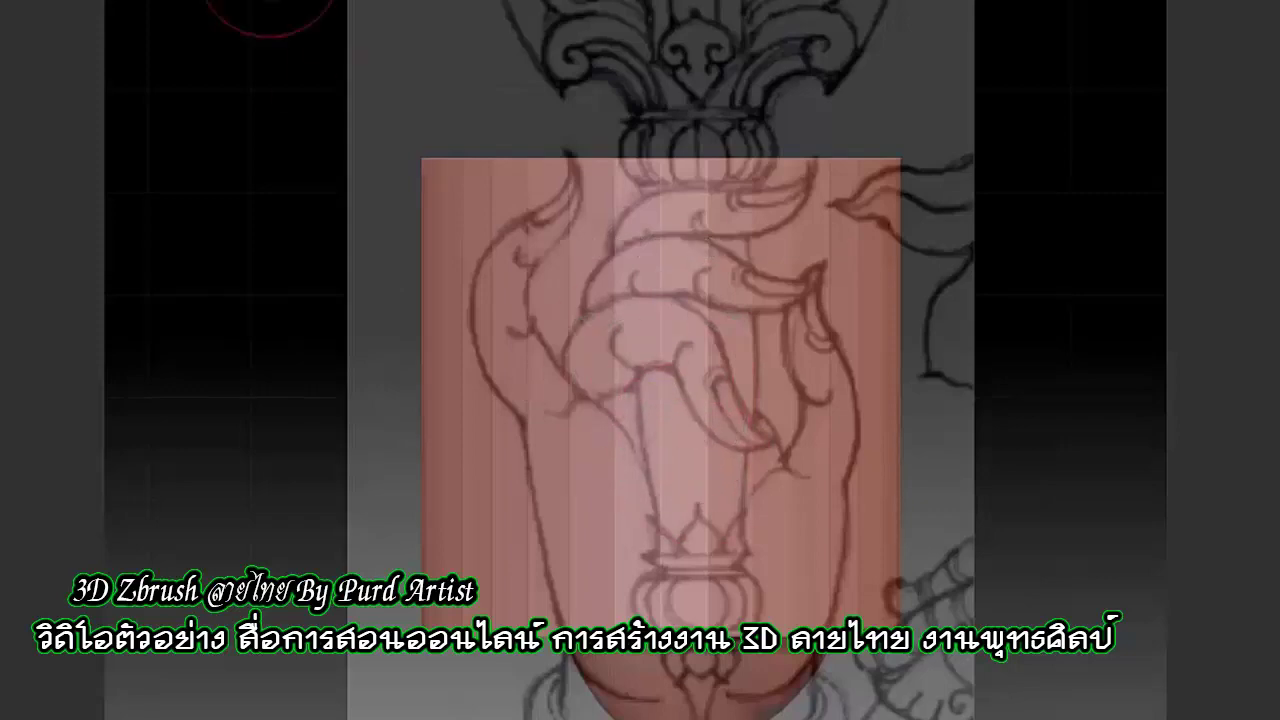
drag(694, 335, 693, 97)
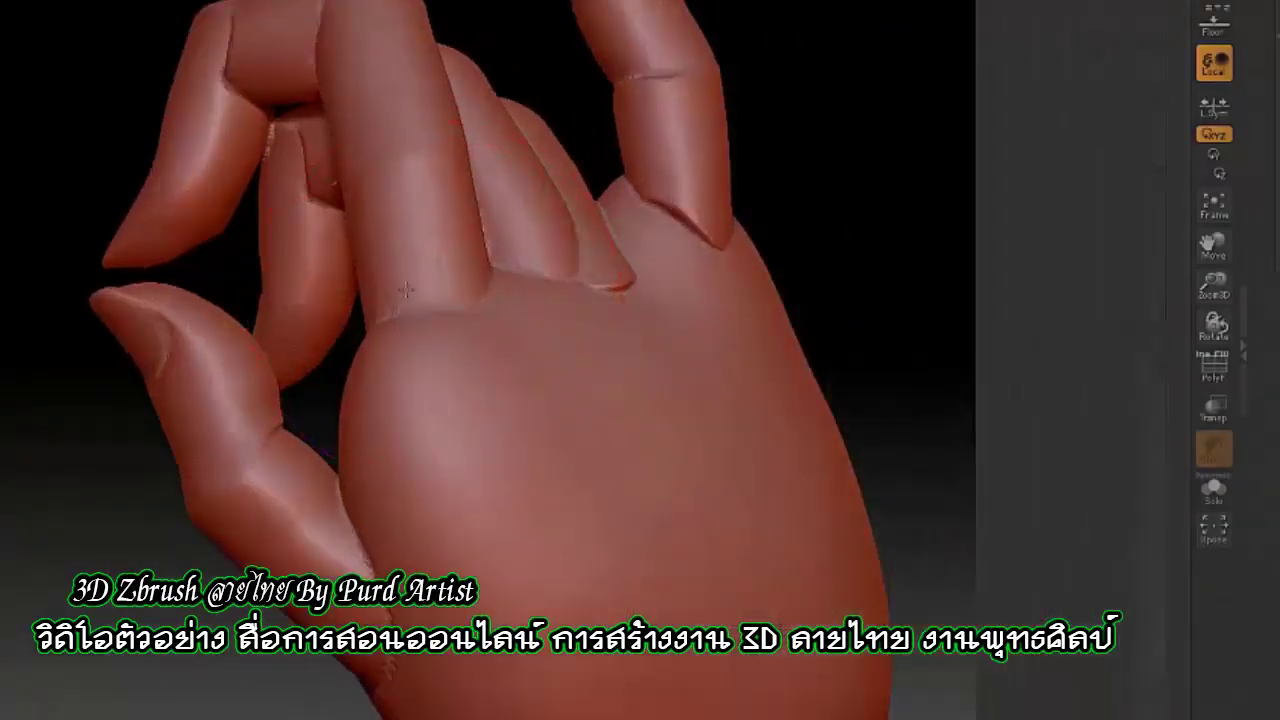
Carve, smooth and re-stroke crease lines across the palm, checking them from several angles
drag(355, 528, 532, 540)
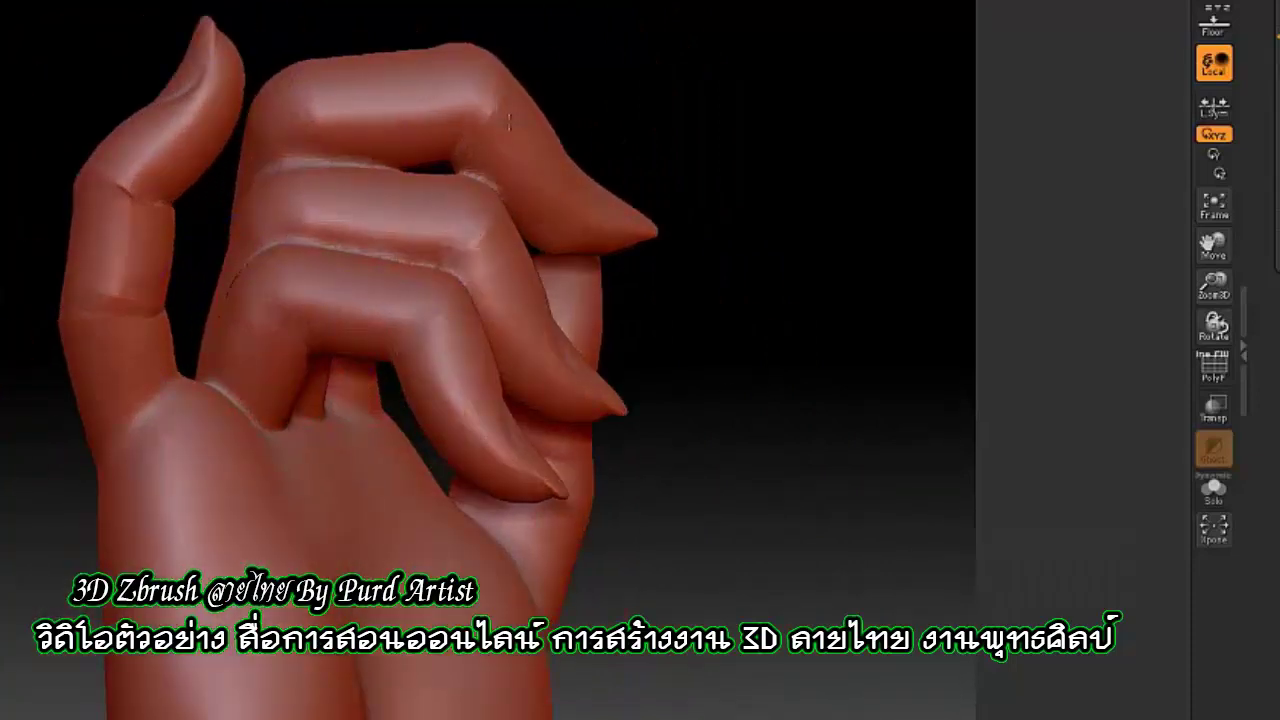
mouse_move(8, 427)
mouse_down()
mouse_move(20, 395)
mouse_move(378, 290)
mouse_up()
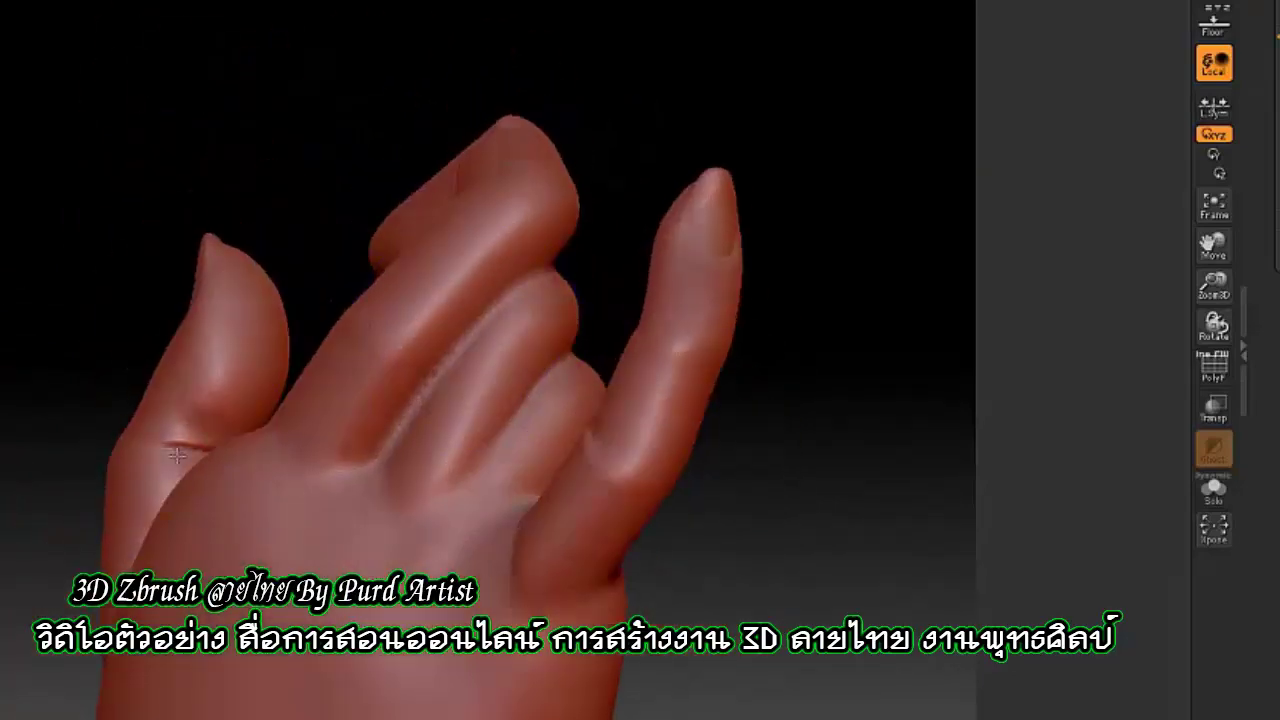
mouse_move(46, 414)
mouse_down()
mouse_move(318, 541)
mouse_move(103, 528)
mouse_move(134, 543)
mouse_up()
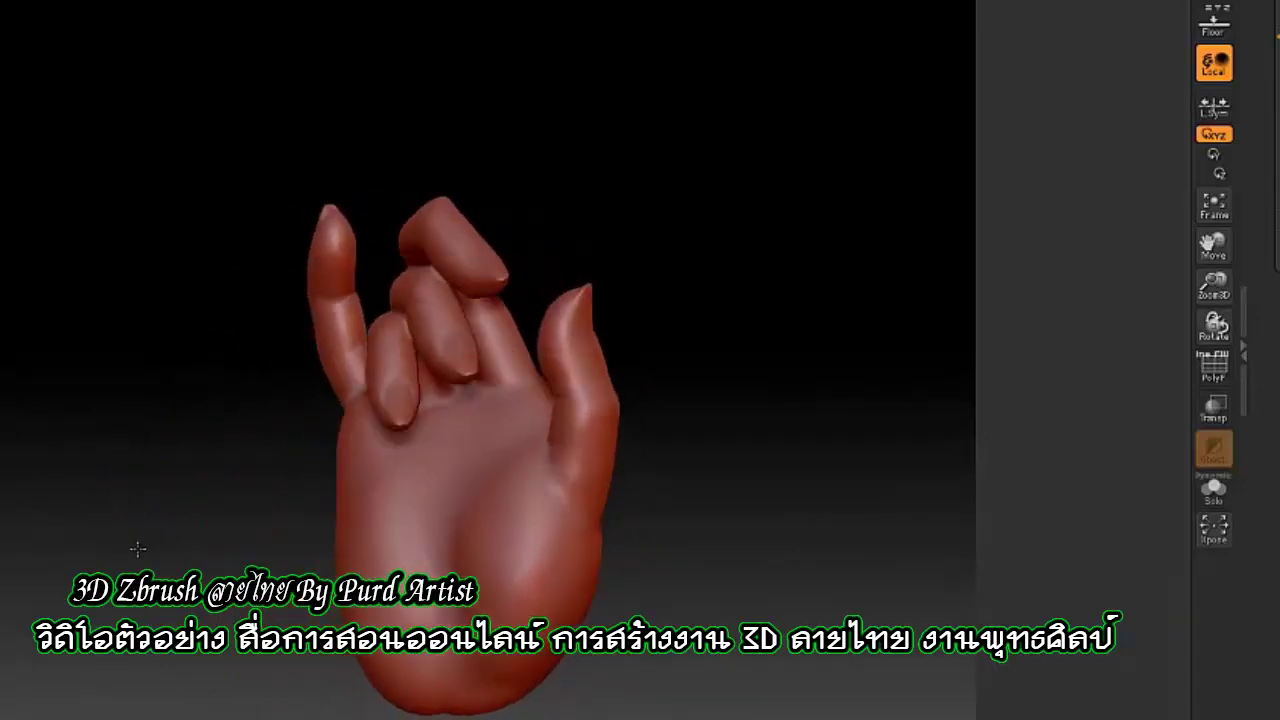
scroll(487, 548, up, 5)
mouse_move(590, 420)
mouse_down()
mouse_move(500, 600)
mouse_move(450, 570)
mouse_up()
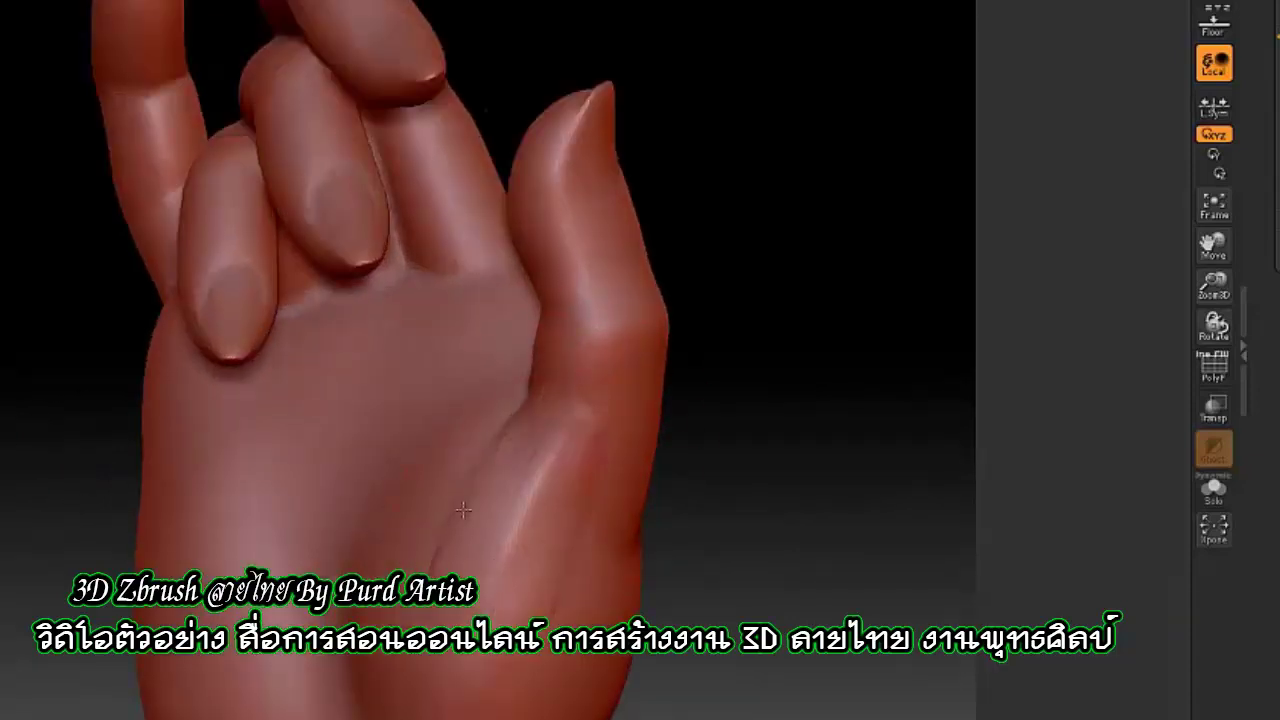
drag(520, 440, 432, 570)
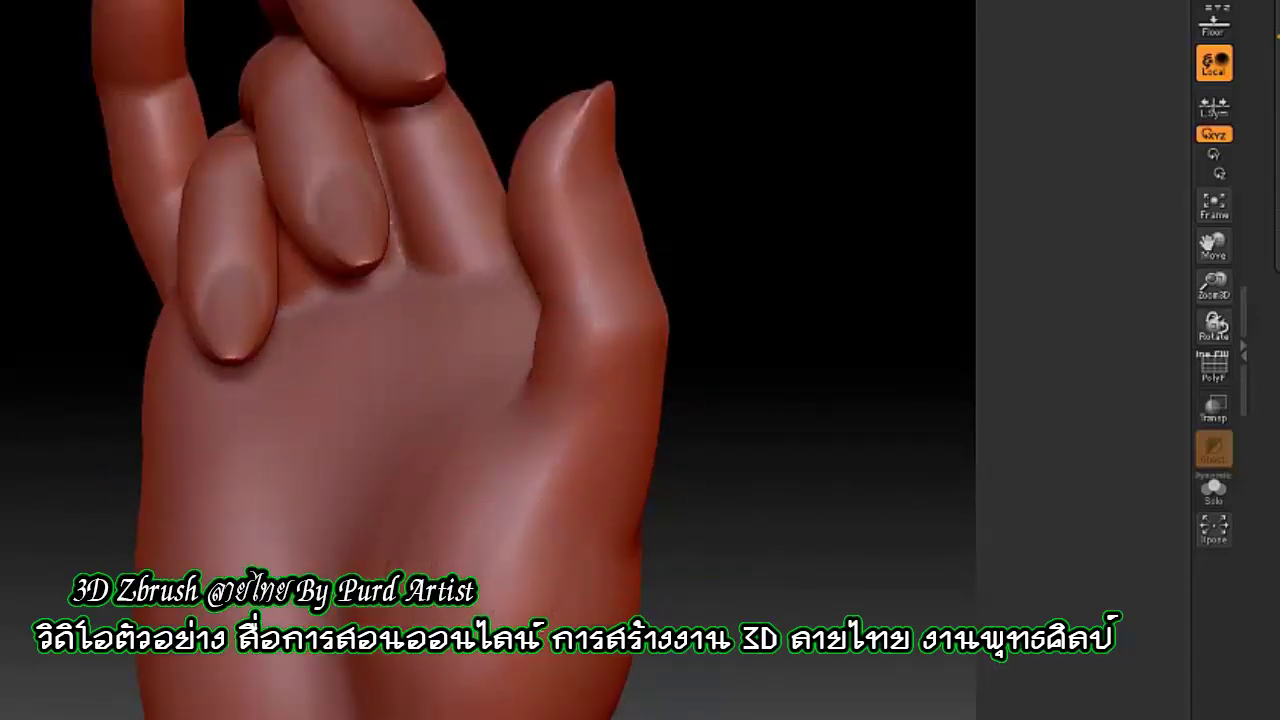
scroll(63, 480, down, 3)
drag(63, 480, 314, 426)
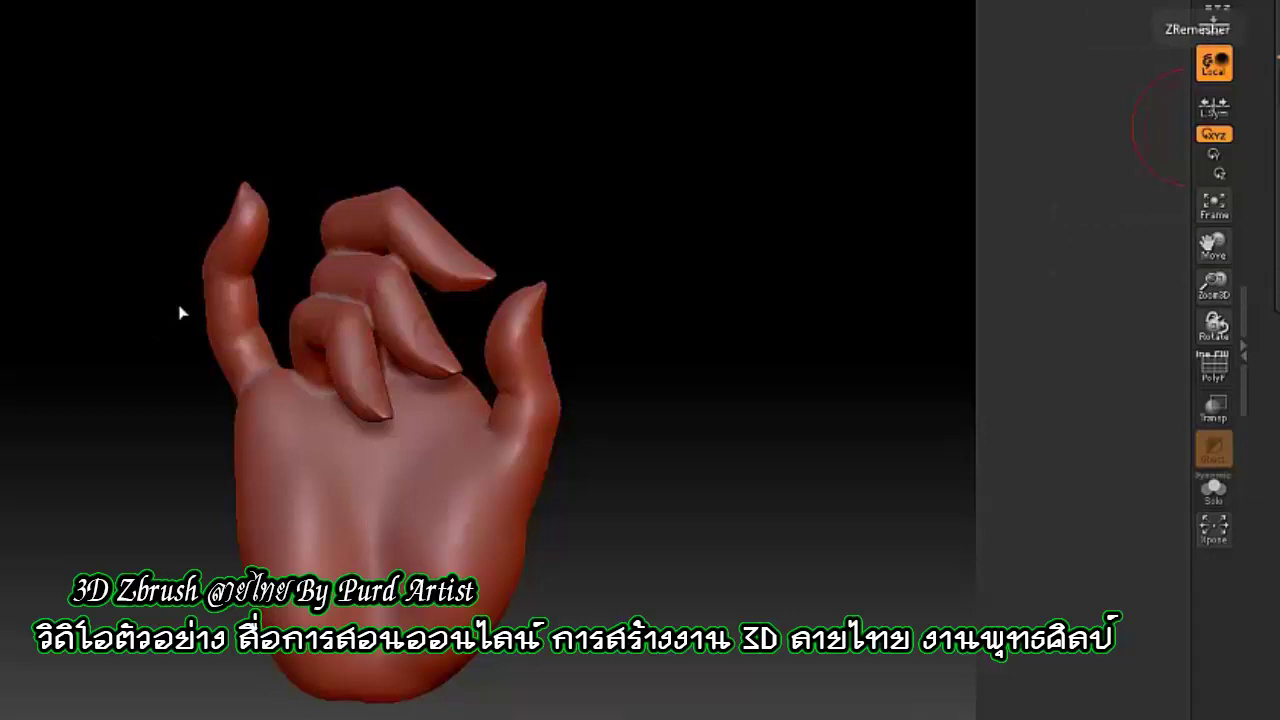
drag(167, 317, 70, 537)
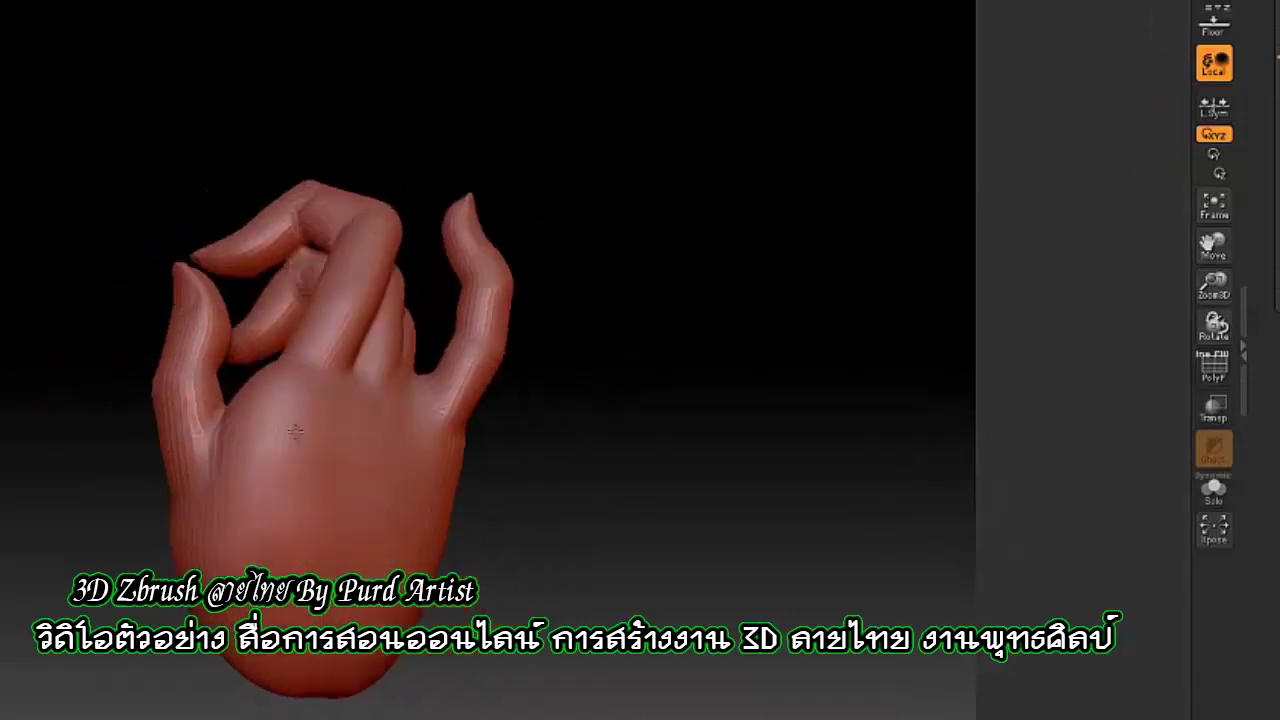
mouse_move(199, 461)
mouse_down()
mouse_move(283, 355)
mouse_move(607, 313)
mouse_up()
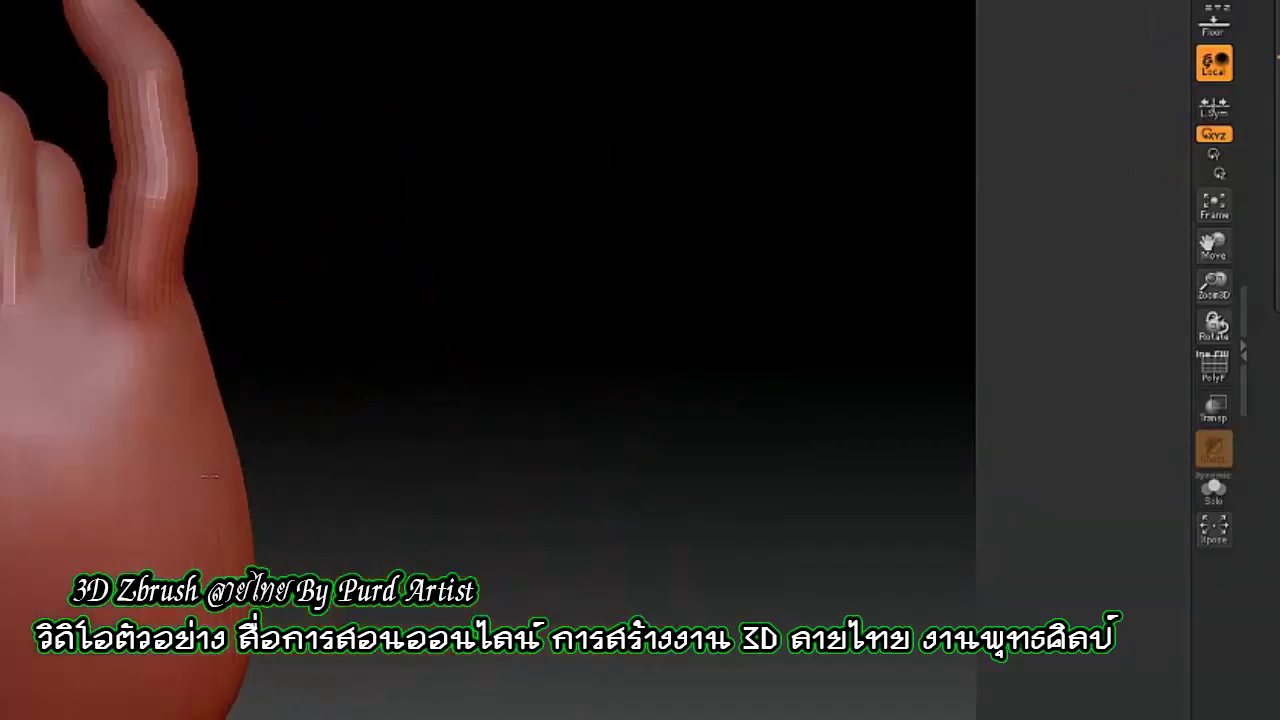
drag(610, 268, 719, 219)
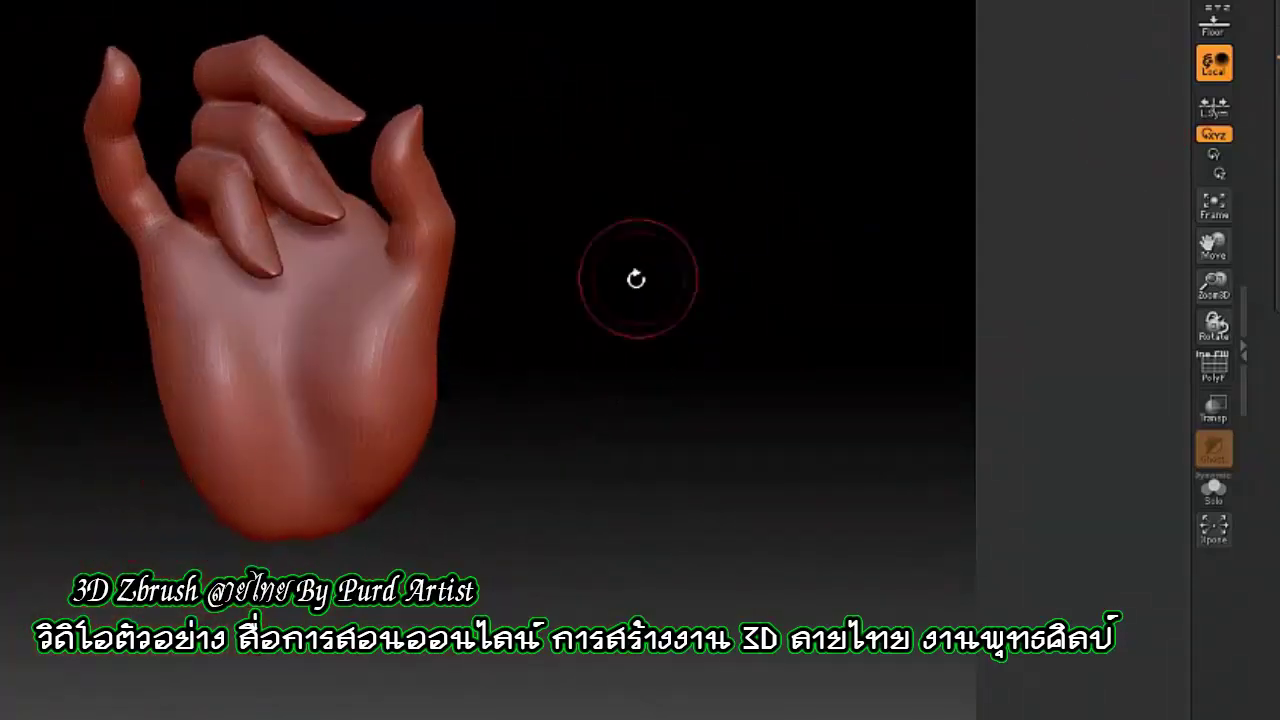
drag(636, 279, 645, 272)
Rotate and shrink the appended Cylinder3D to lie across the finger bases, then mask the pinky
mouse_move(707, 244)
mouse_down()
mouse_move(697, 279)
mouse_move(53, 372)
mouse_up()
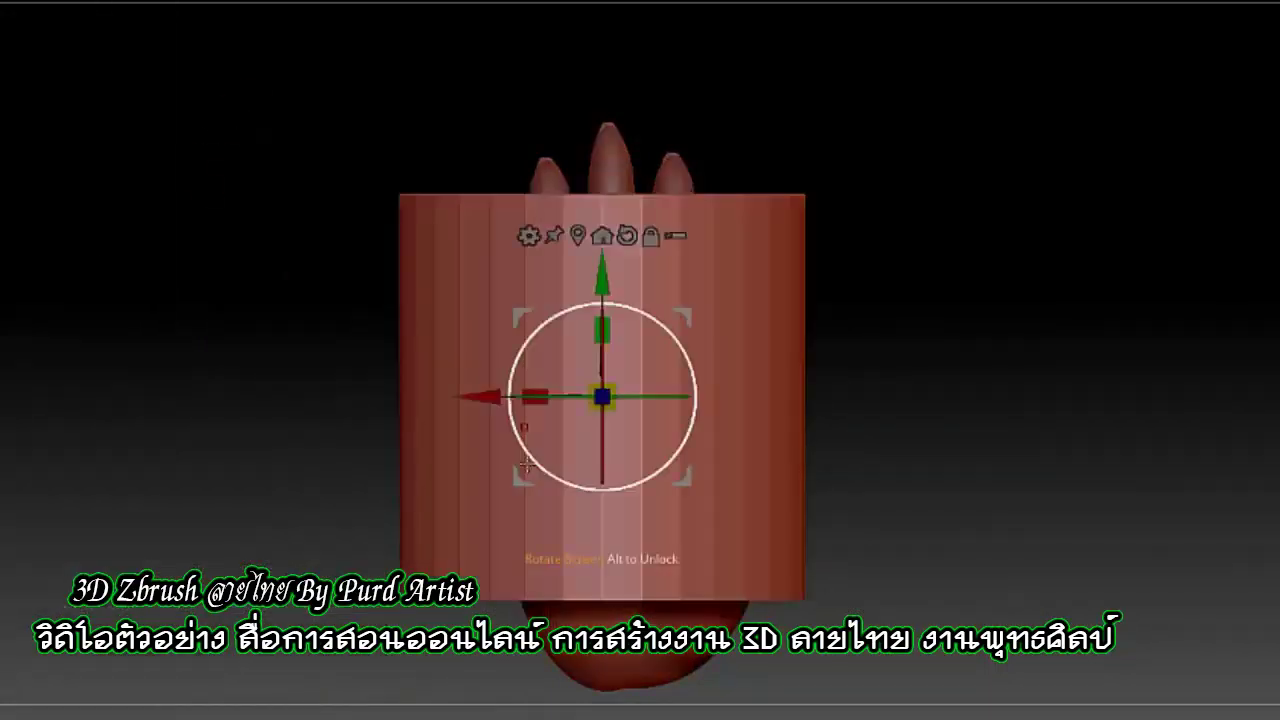
mouse_move(560, 320)
mouse_down()
mouse_move(515, 287)
mouse_move(540, 300)
mouse_up()
drag(601, 396, 560, 380)
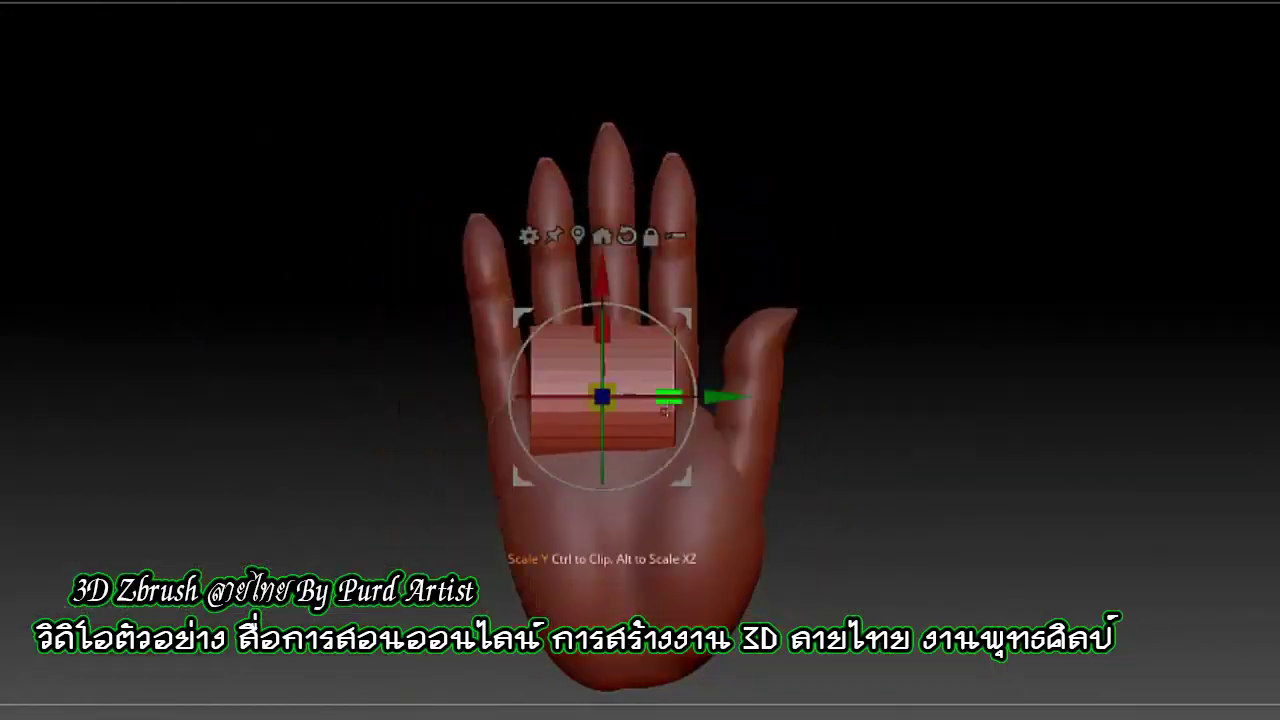
drag(666, 405, 790, 400)
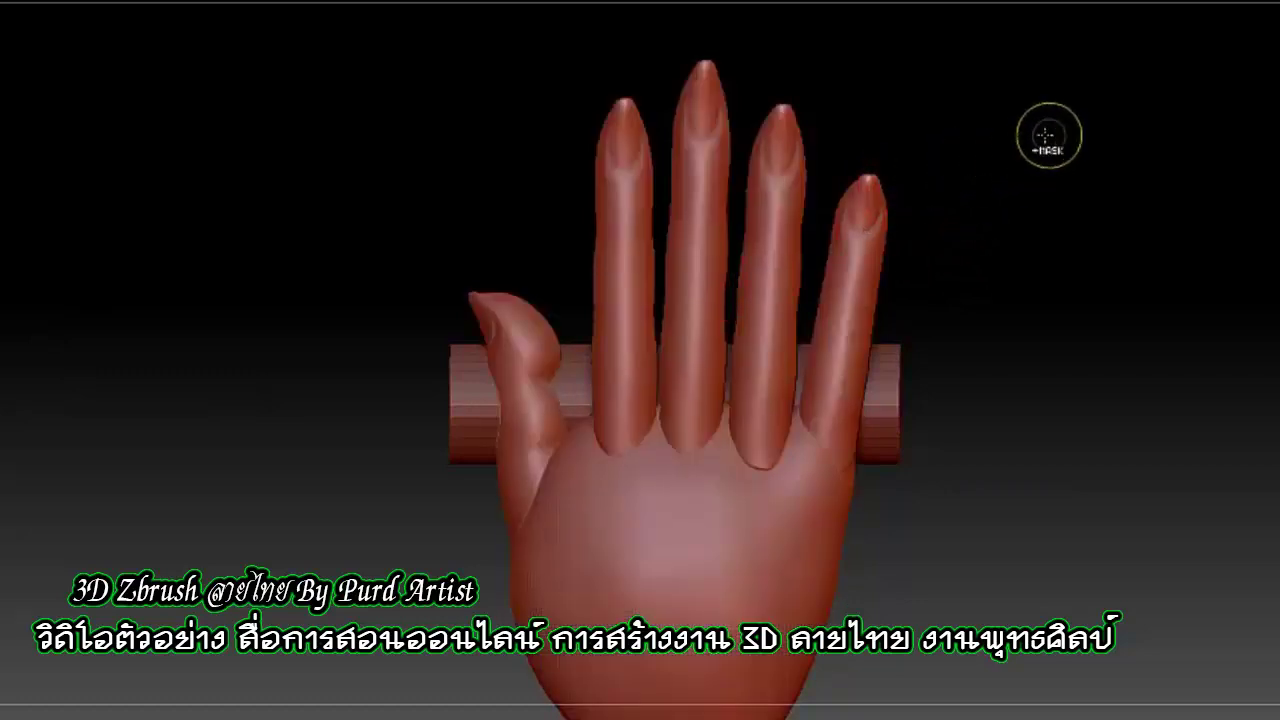
ctrl+drag(1045, 135, 794, 514)
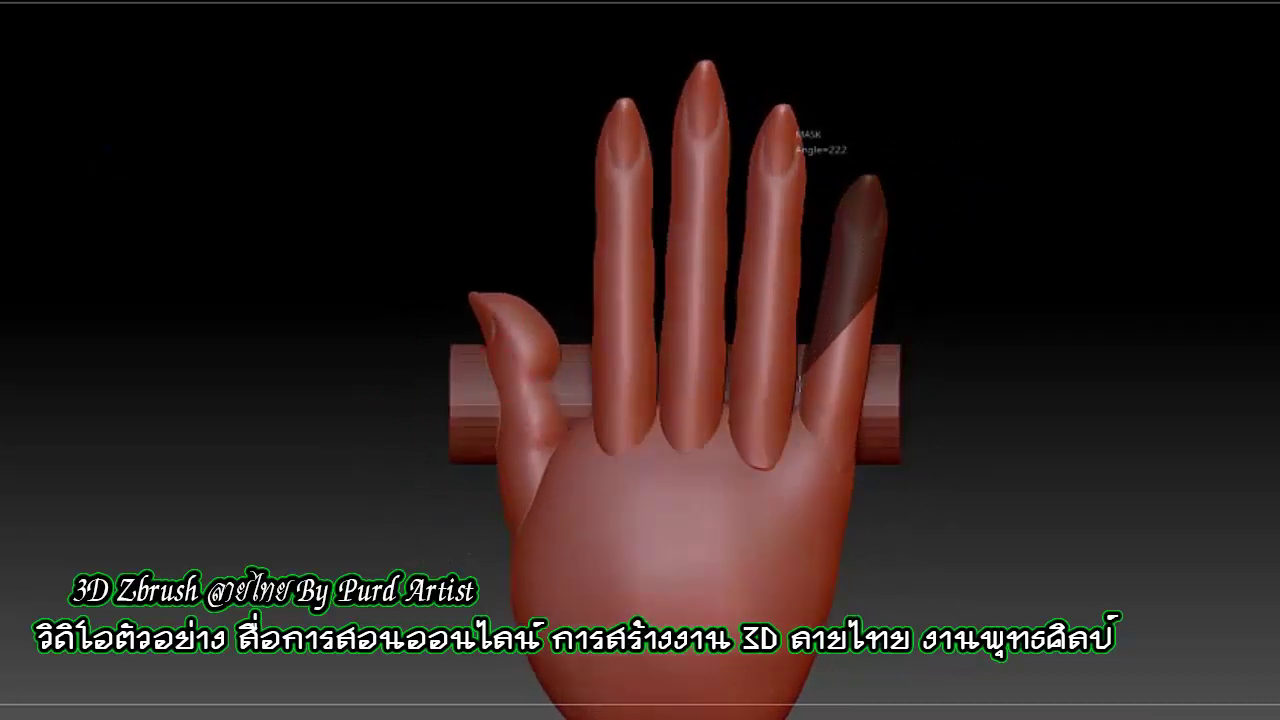
Mask the little finger and palm edge, hide the palm, then clear the pinky mask
ctrl+drag(800, 383, 1023, 327)
ctrl+shift+click(775, 309)
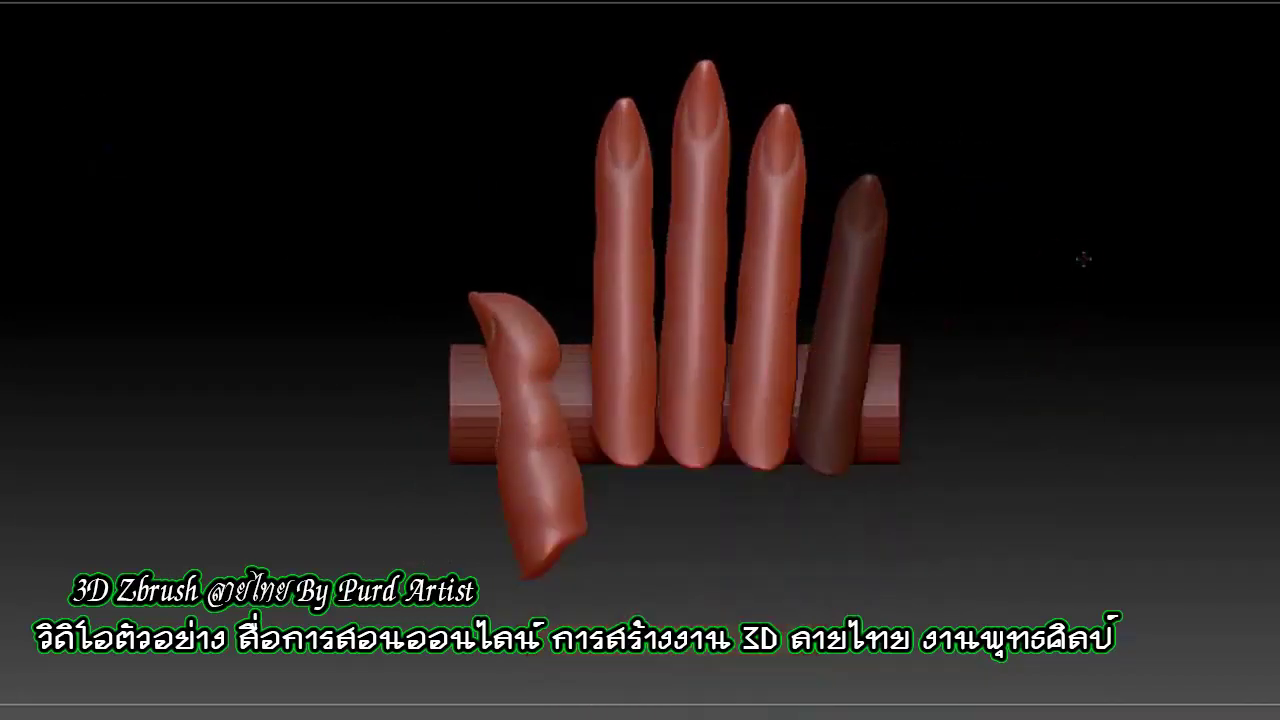
mouse_move(1083, 257)
mouse_down()
mouse_move(280, 246)
mouse_move(869, 313)
mouse_up()
ctrl+click(1045, 247)
Mask angled sections over the ring and middle fingers and turn on polygroup display
mouse_move(717, 583)
ctrl+mouse_down()
mouse_move(740, 380)
mouse_move(619, 518)
ctrl+mouse_up()
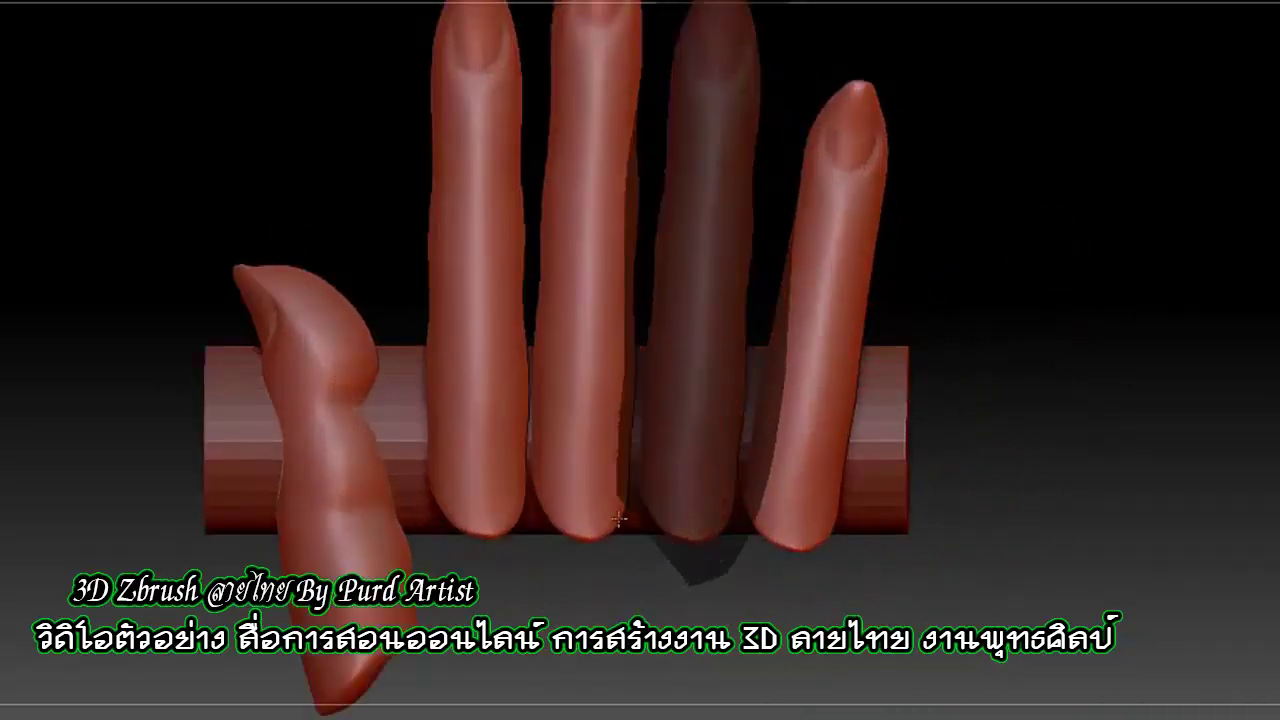
mouse_move(921, 160)
ctrl+mouse_down()
mouse_move(771, 414)
mouse_move(938, 422)
ctrl+mouse_up()
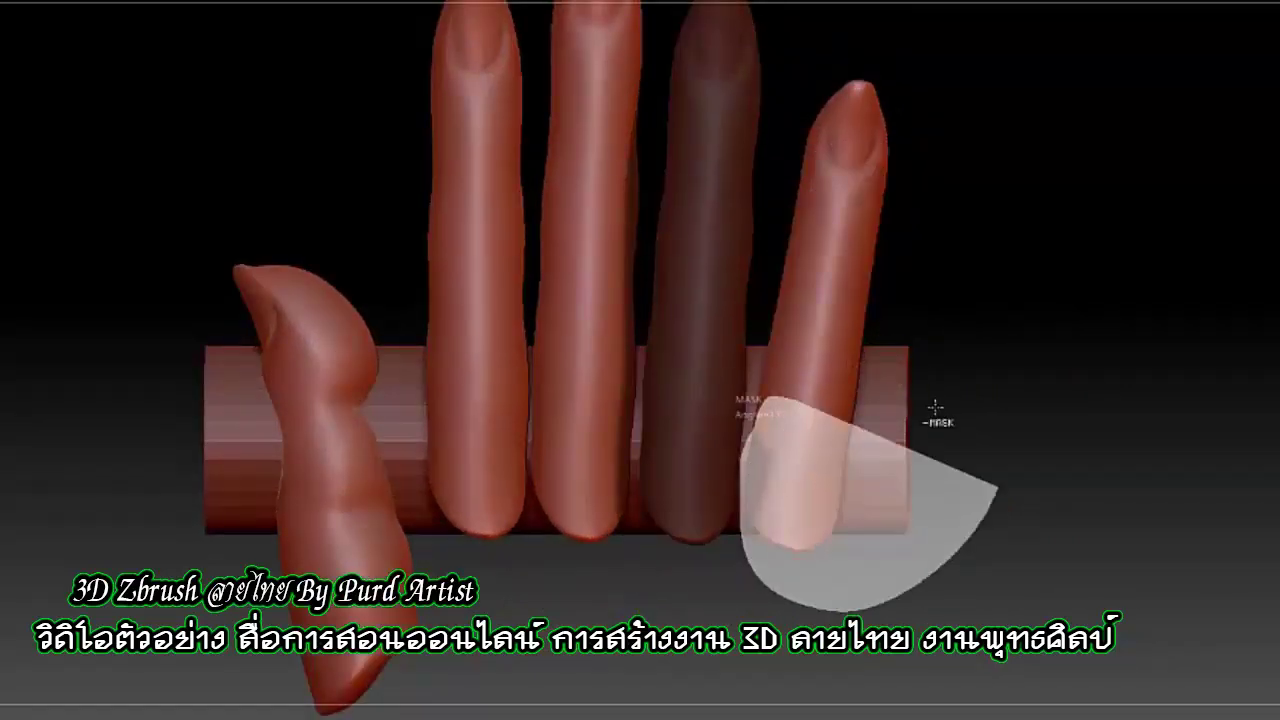
ctrl+drag(545, 75, 646, 252)
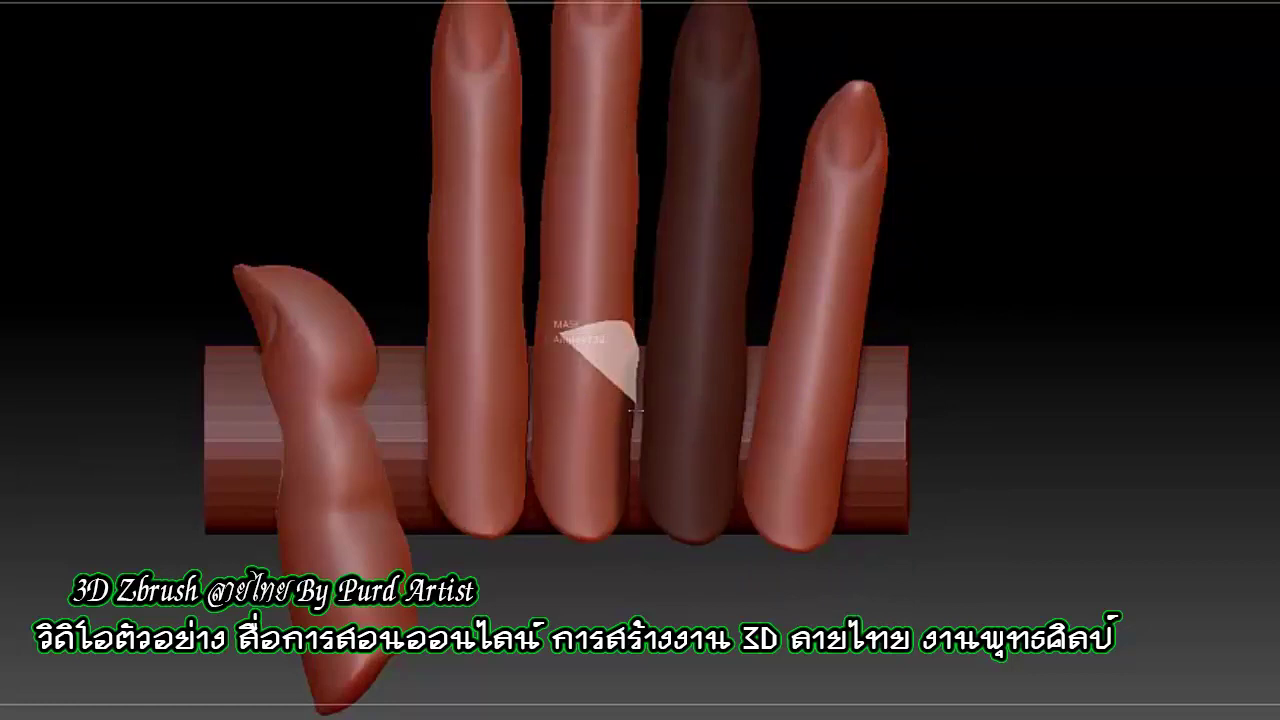
ctrl+drag(622, 565, 622, 565)
key(shift+f)
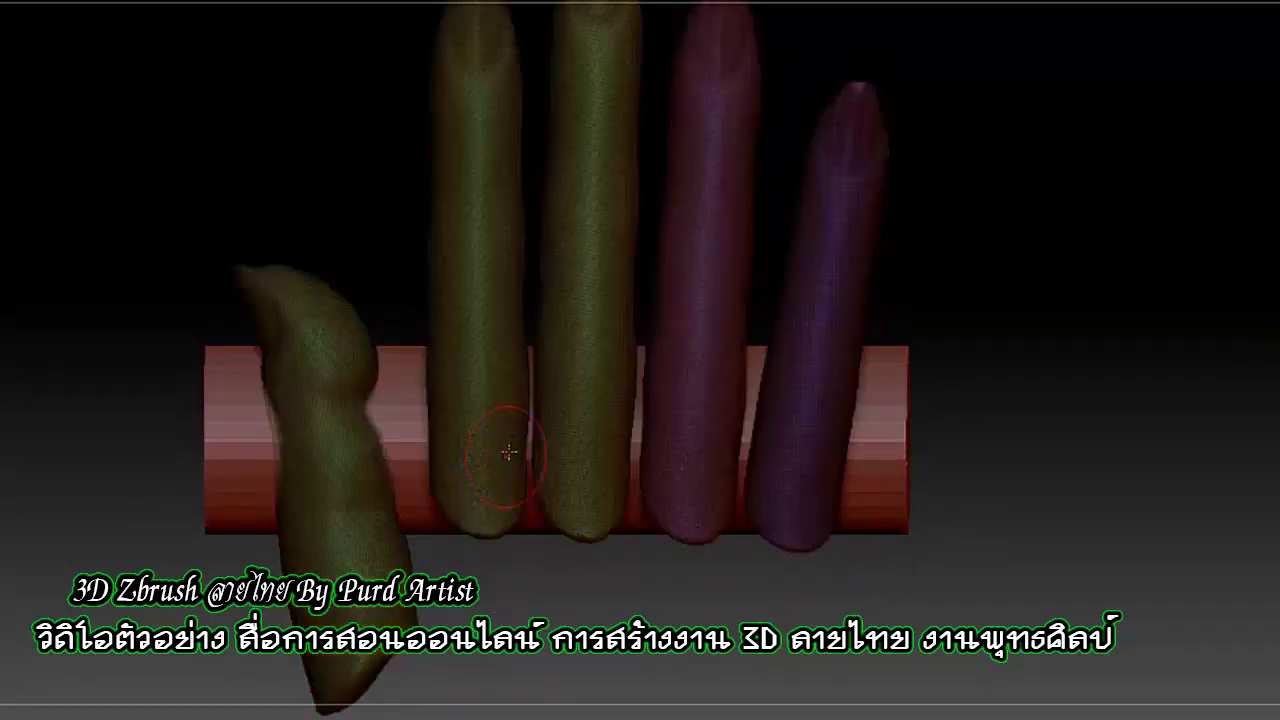
Hide the two purple fingers, restore all parts, then hide the palm again
mouse_move(720, 600)
mouse_down()
mouse_move(938, 463)
mouse_move(706, 337)
mouse_up()
ctrl+shift+click(706, 337)
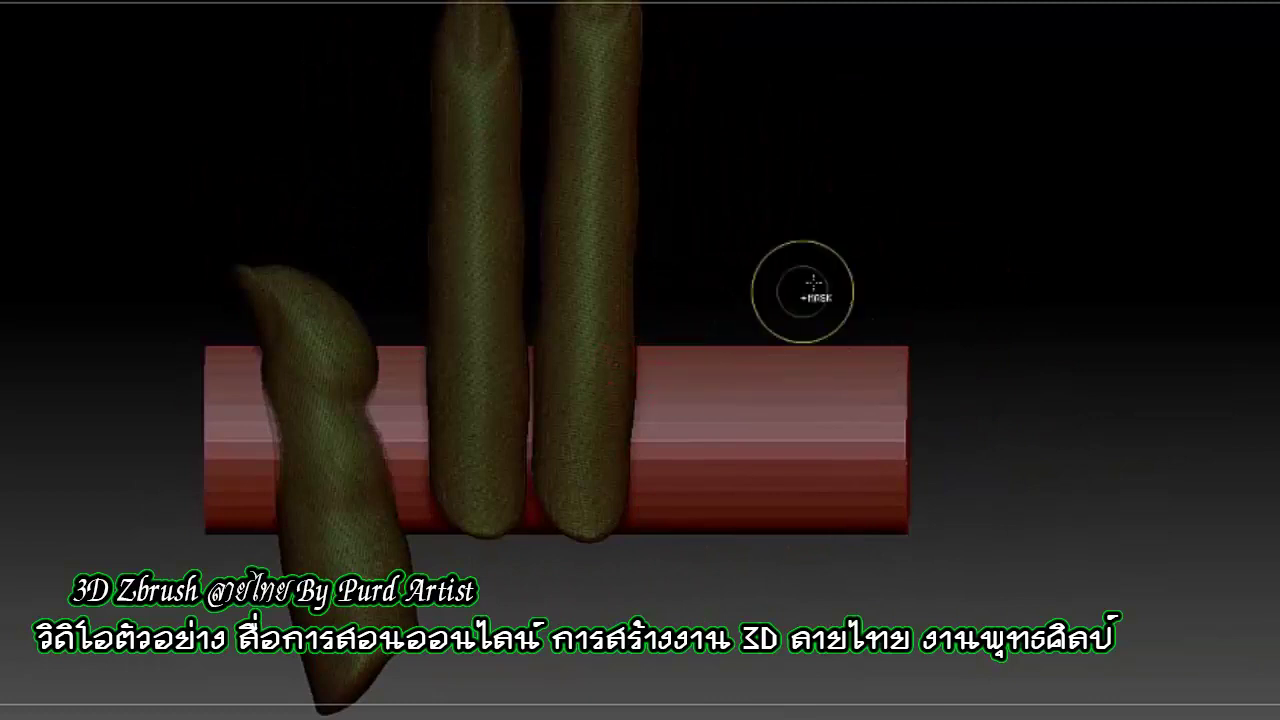
ctrl+shift+click(791, 286)
ctrl+shift+click(538, 677)
drag(266, 149, 749, 206)
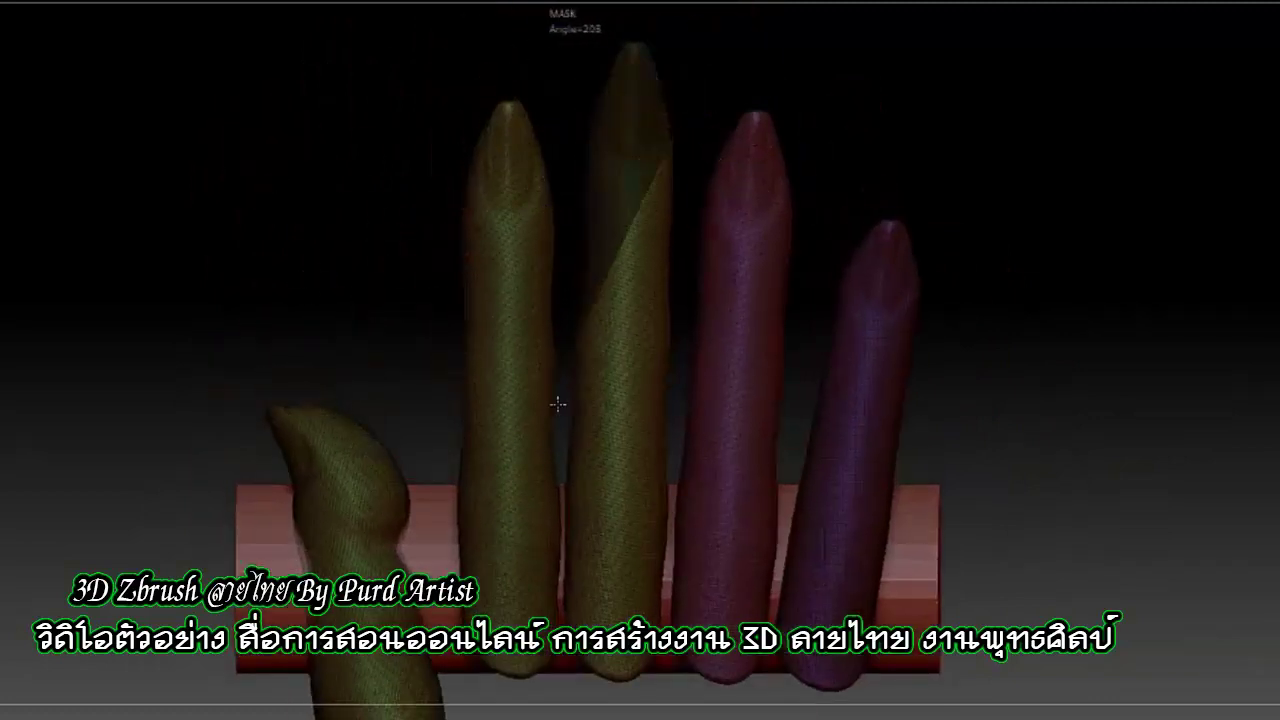
Mask angled sections of the middle and ring fingers, then clear the leftmost finger's mask
mouse_move(560, 403)
ctrl+mouse_down()
mouse_move(690, 175)
mouse_move(736, 316)
ctrl+mouse_up()
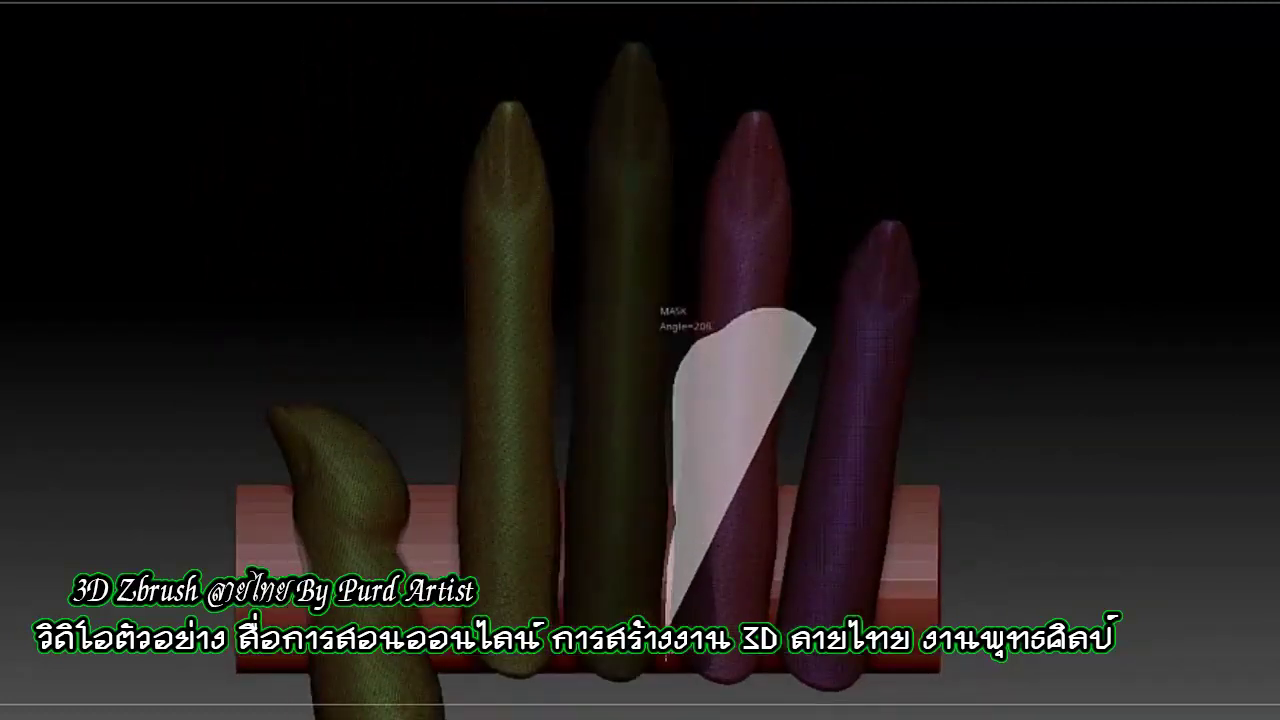
ctrl+drag(400, 350, 551, 453)
mouse_move(558, 580)
mouse_down()
mouse_move(383, 283)
mouse_move(257, 266)
mouse_move(531, 177)
mouse_move(157, 292)
mouse_up()
ctrl+click(157, 292)
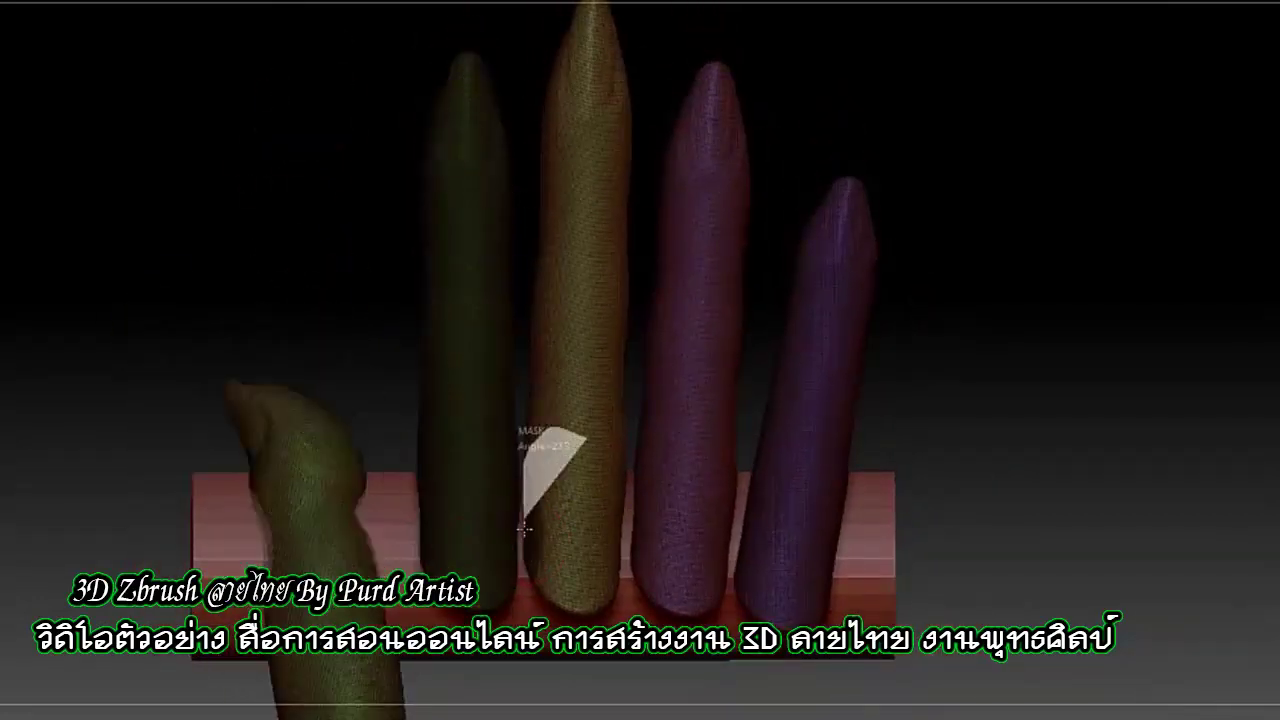
mouse_move(660, 434)
mouse_down()
mouse_move(80, 151)
mouse_move(134, 461)
mouse_up()
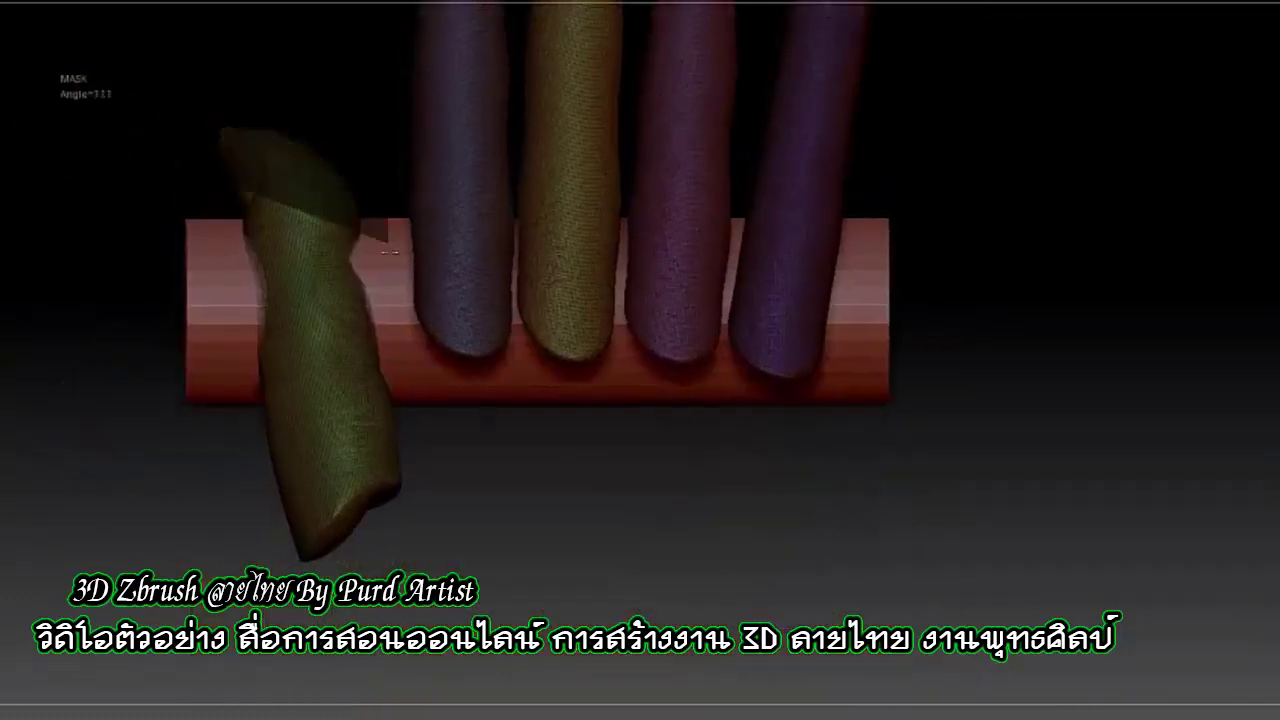
ctrl+click(134, 461)
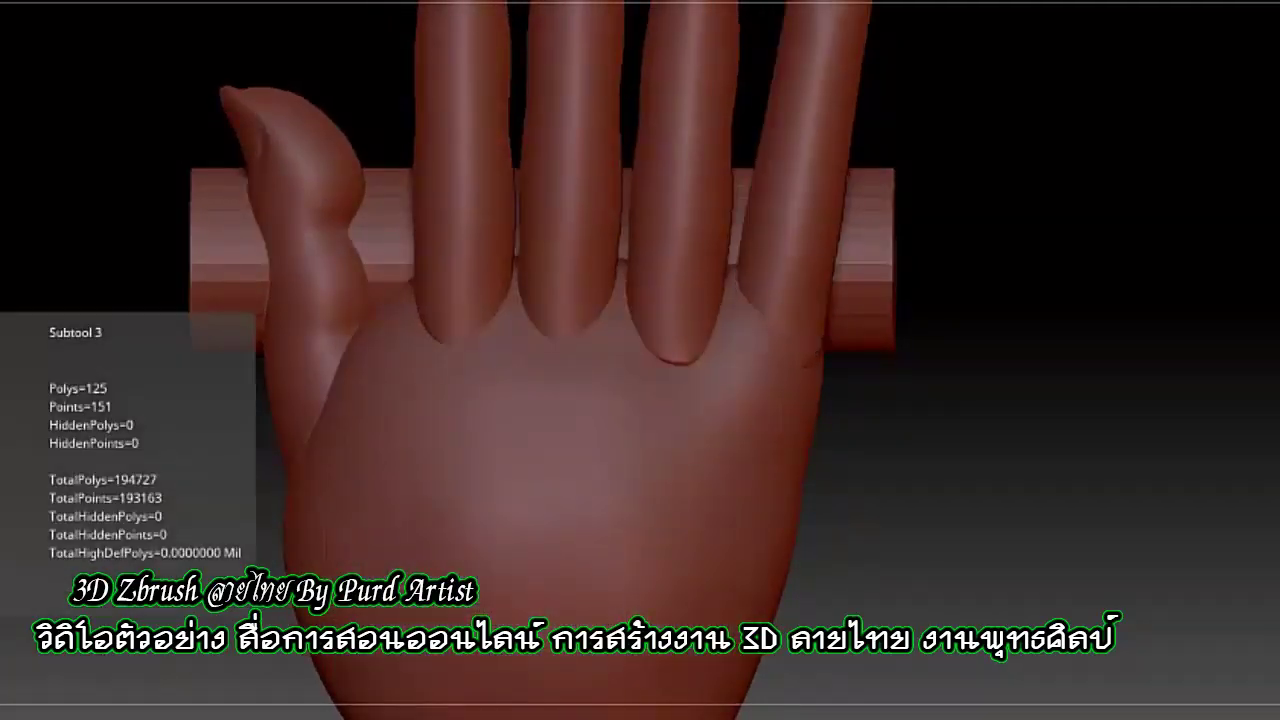
Rotate the free upper finger section forward with the Gizmo, undoing and redoing until it curls over the cylinder
mouse_move(210, 200)
mouse_down()
mouse_move(210, 378)
mouse_move(330, 378)
mouse_up()
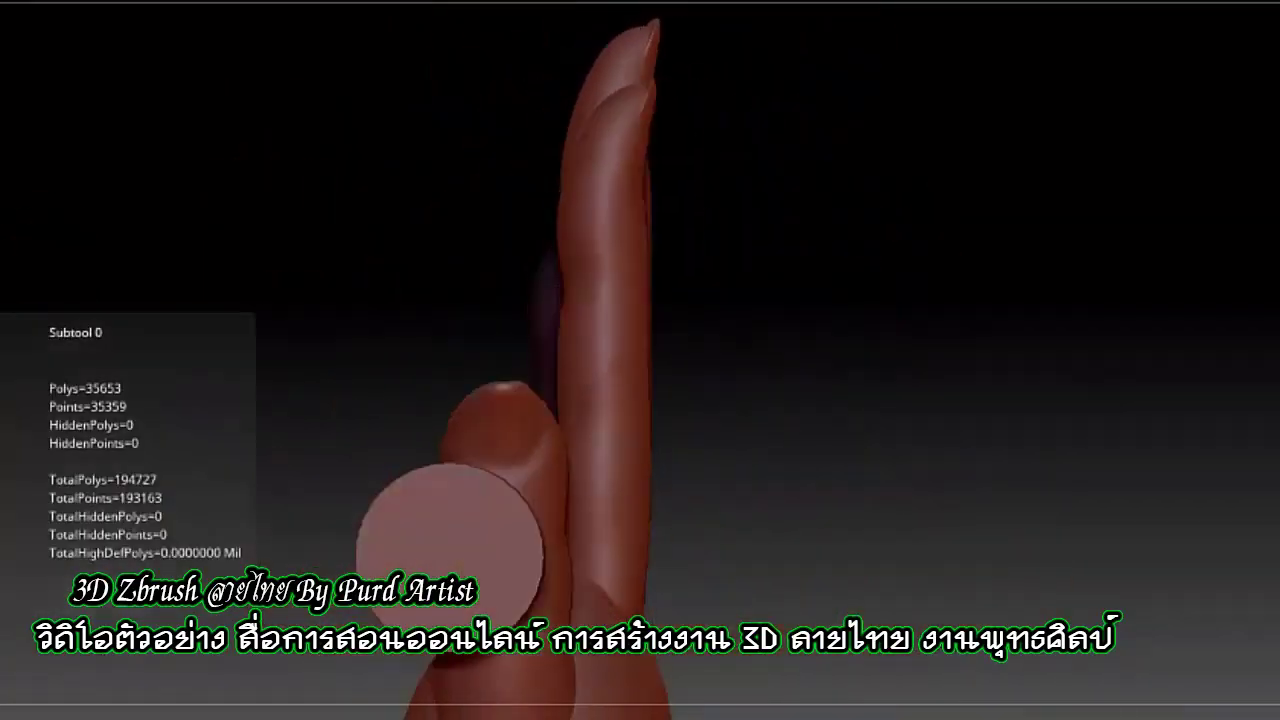
key(w)
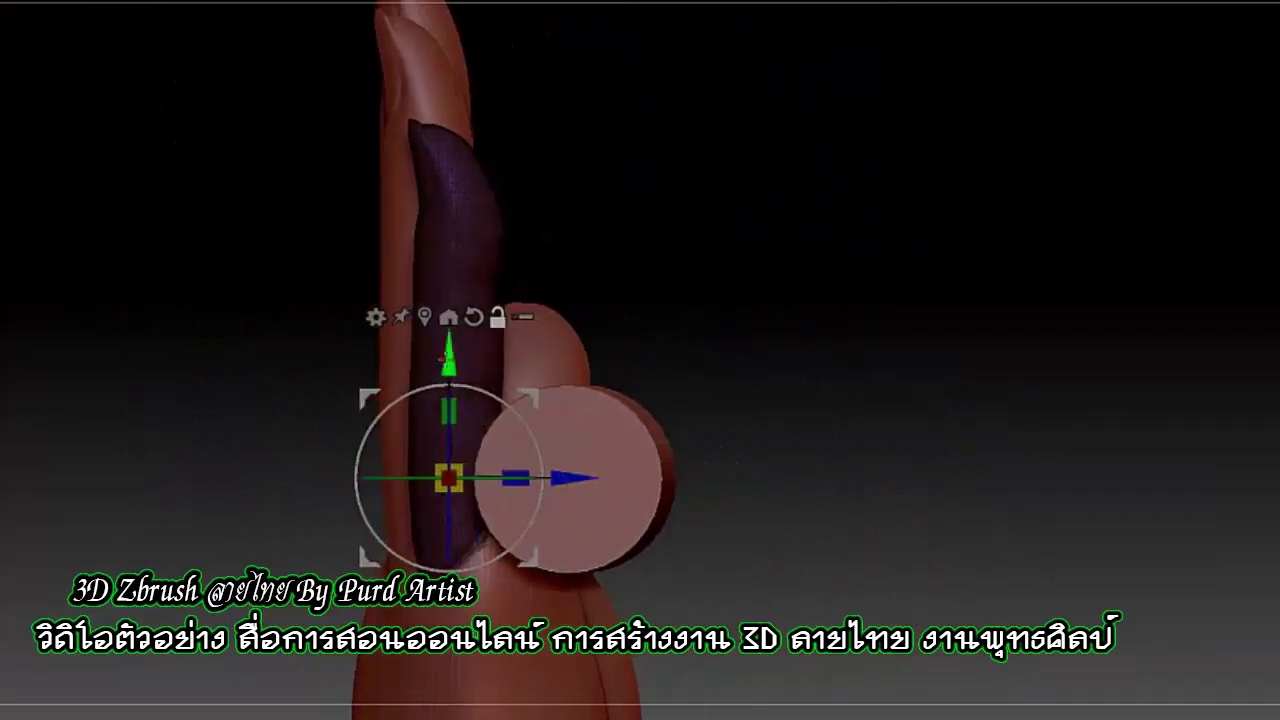
drag(542, 451, 470, 560)
key(ctrl+z)
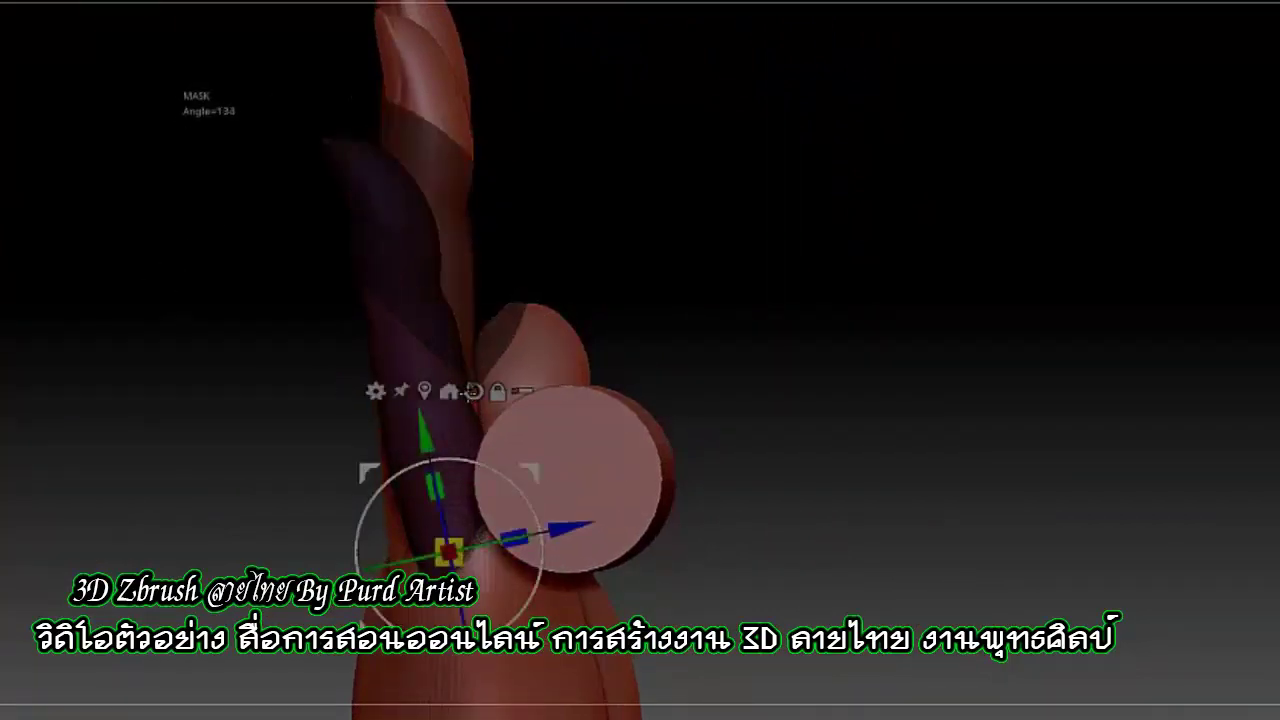
key(ctrl+z)
key(ctrl+z)
key(ctrl+z)
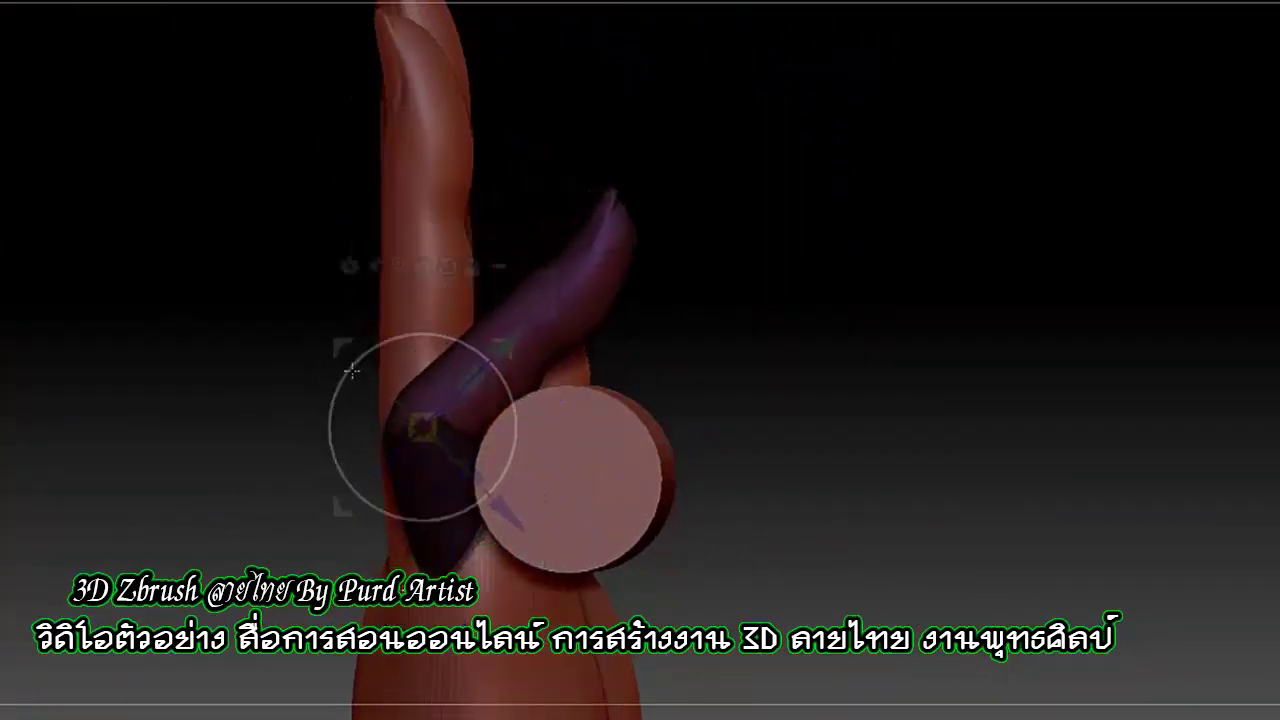
key(ctrl+z)
key(ctrl+z)
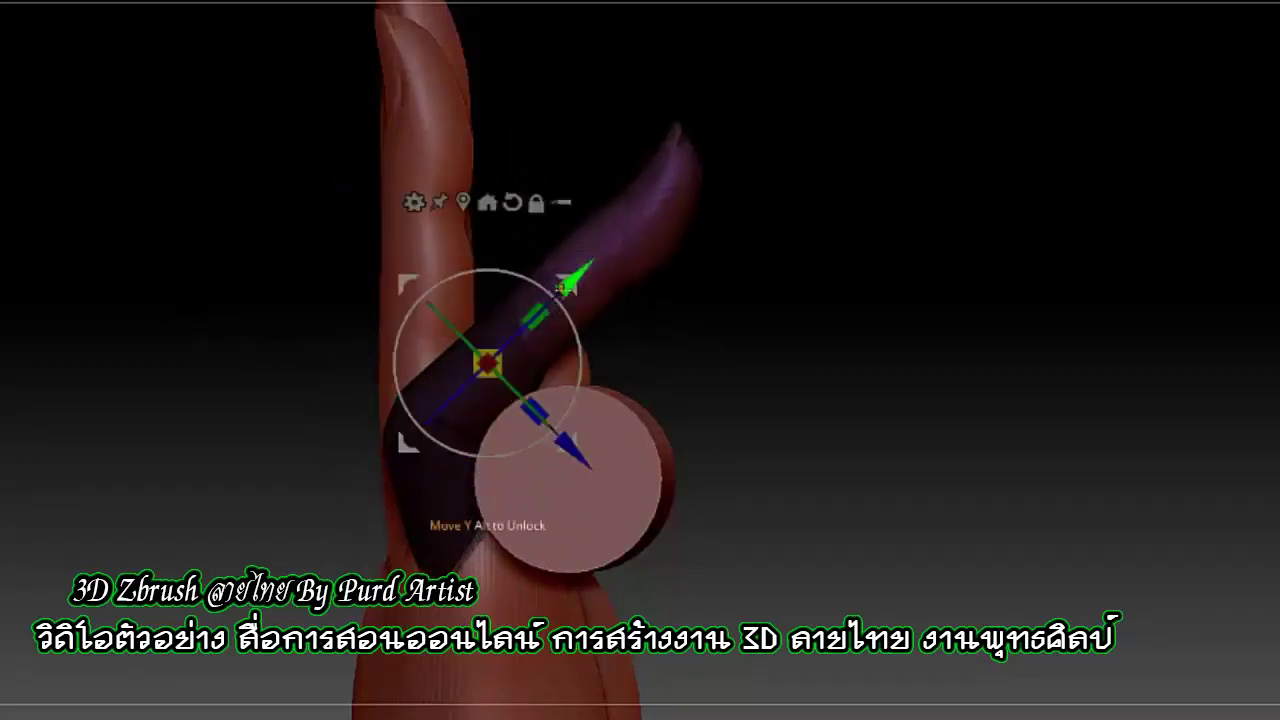
key(ctrl+shift+z)
key(ctrl+z)
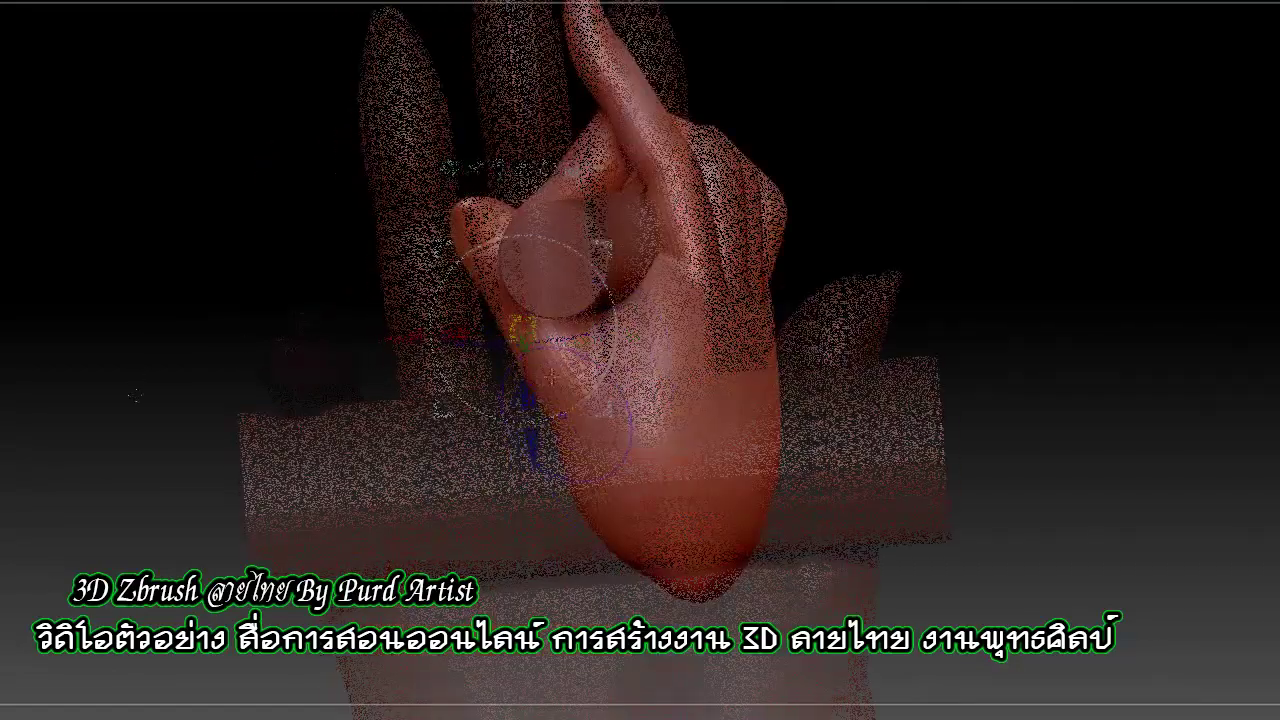
Orbit to review the cylinder-gripping hand beside the curled-finger hand from three-quarter and side views
mouse_move(665, 508)
mouse_down()
mouse_move(270, 300)
mouse_move(689, 323)
mouse_move(323, 480)
mouse_move(477, 437)
mouse_up()
mouse_move(171, 143)
mouse_down()
mouse_move(226, 318)
mouse_move(19, 225)
mouse_up()
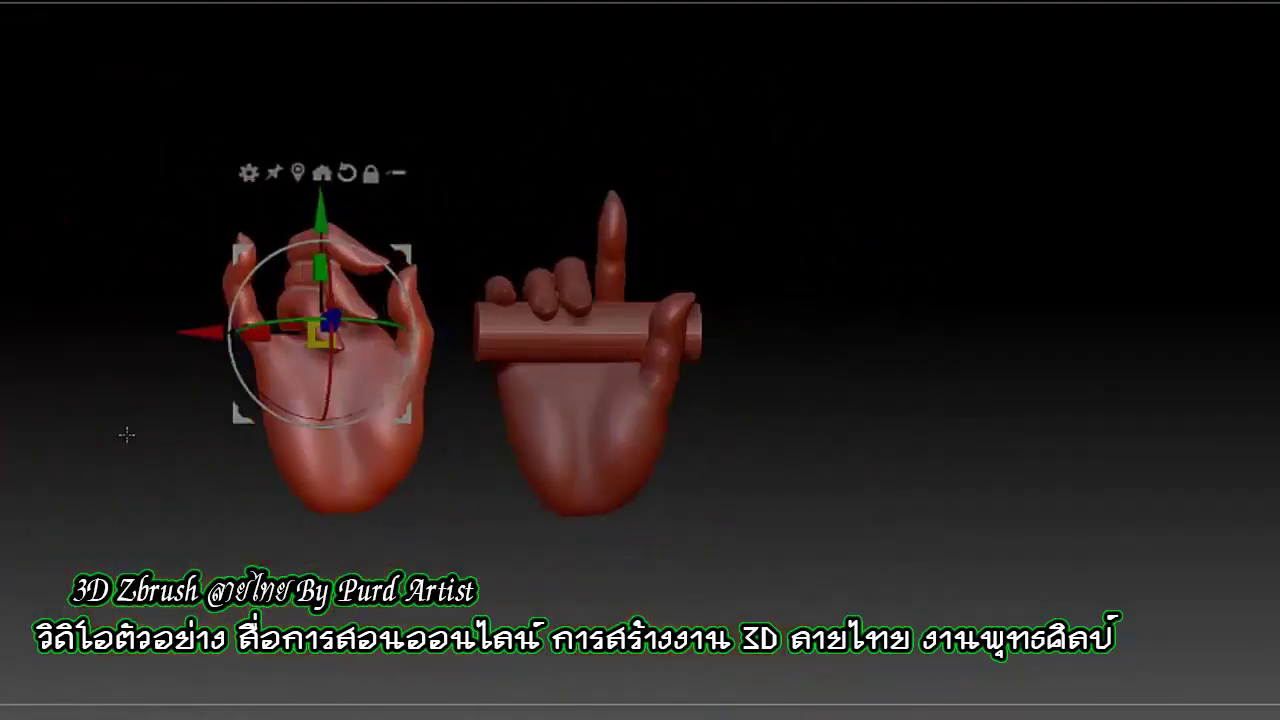
mouse_move(126, 434)
mouse_down()
mouse_move(24, 411)
mouse_move(275, 705)
mouse_up()
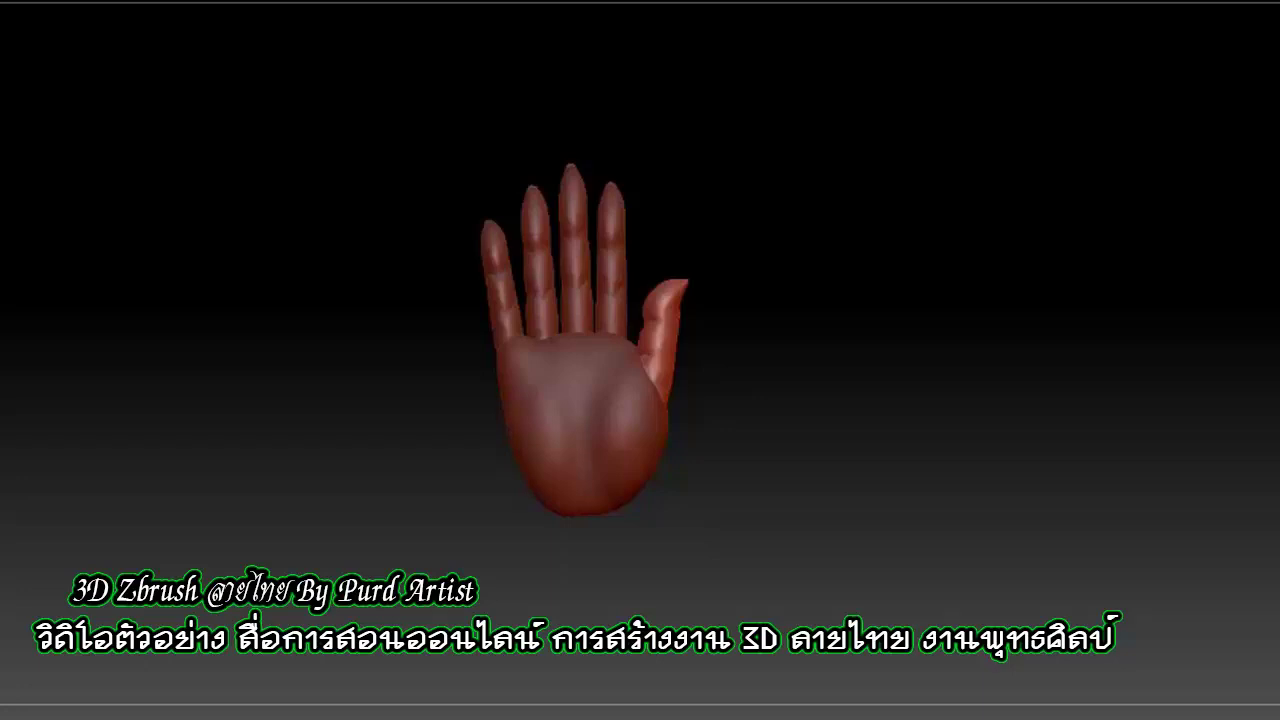
Invert the mask to free the index finger and mask an angled line across the middle finger
mouse_move(189, 414)
alt+mouse_down()
mouse_move(40, 712)
mouse_move(62, 507)
alt+mouse_up()
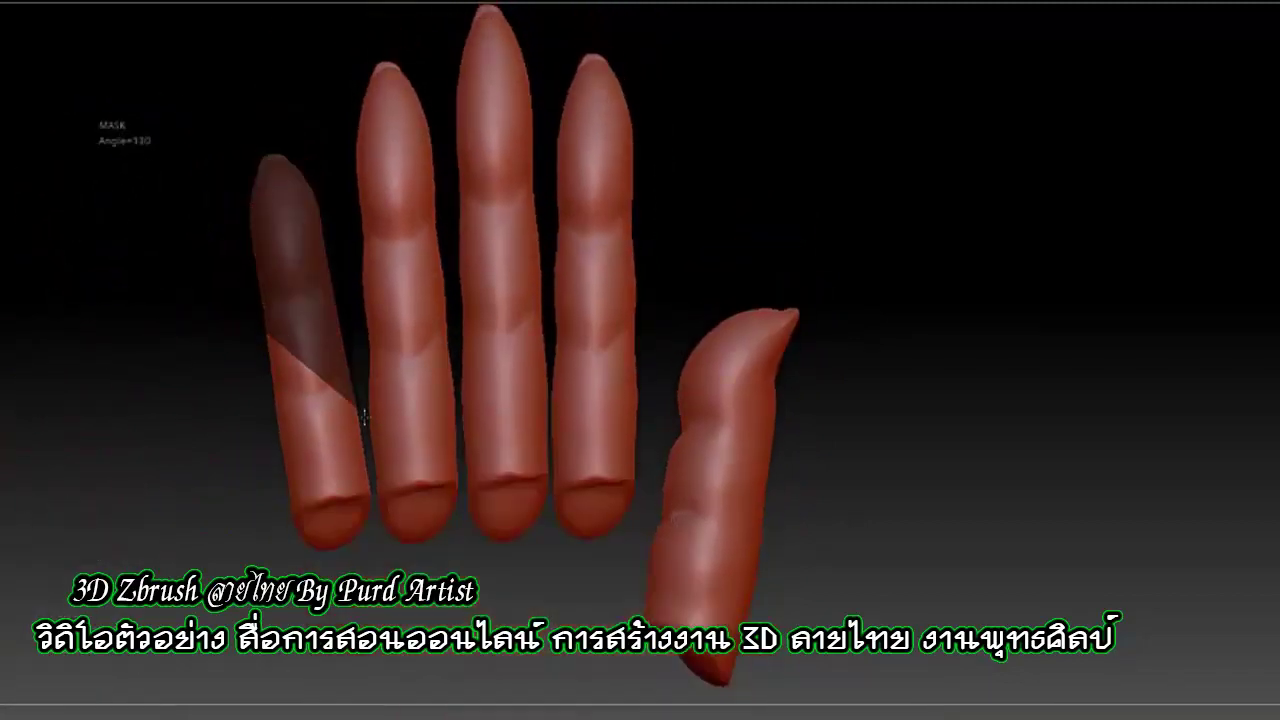
ctrl+click(194, 485)
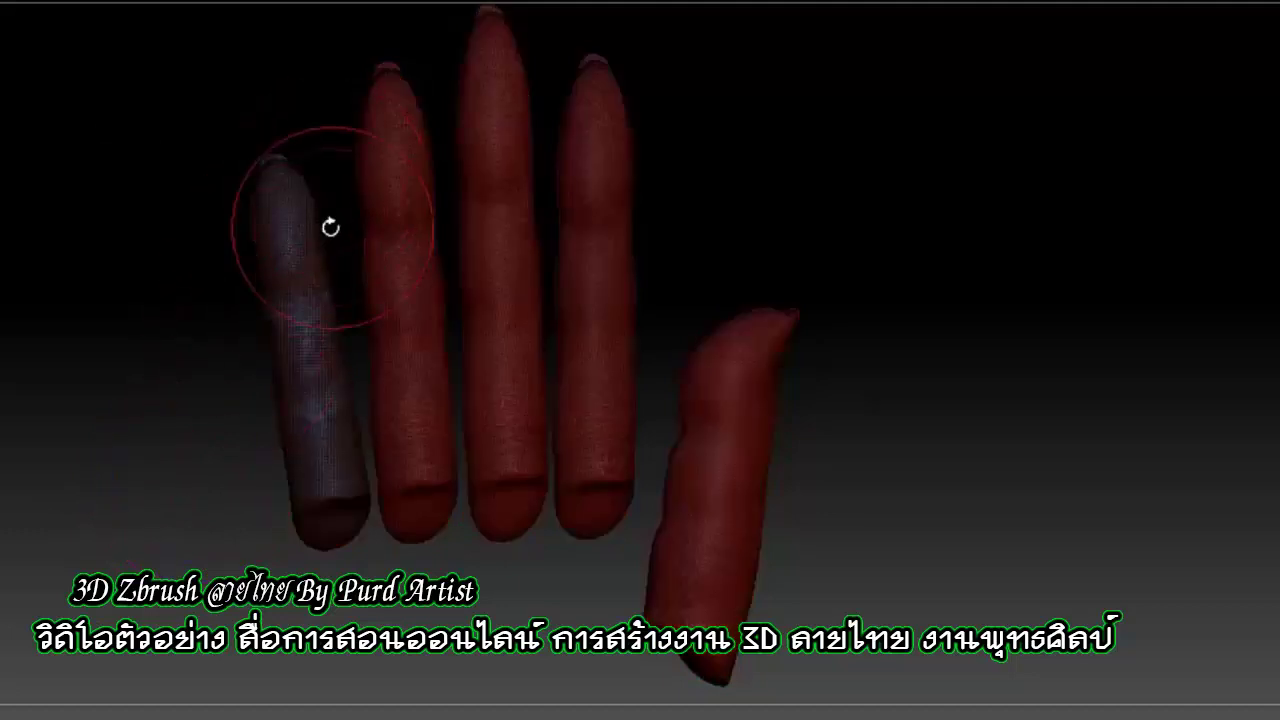
ctrl+click(427, 42)
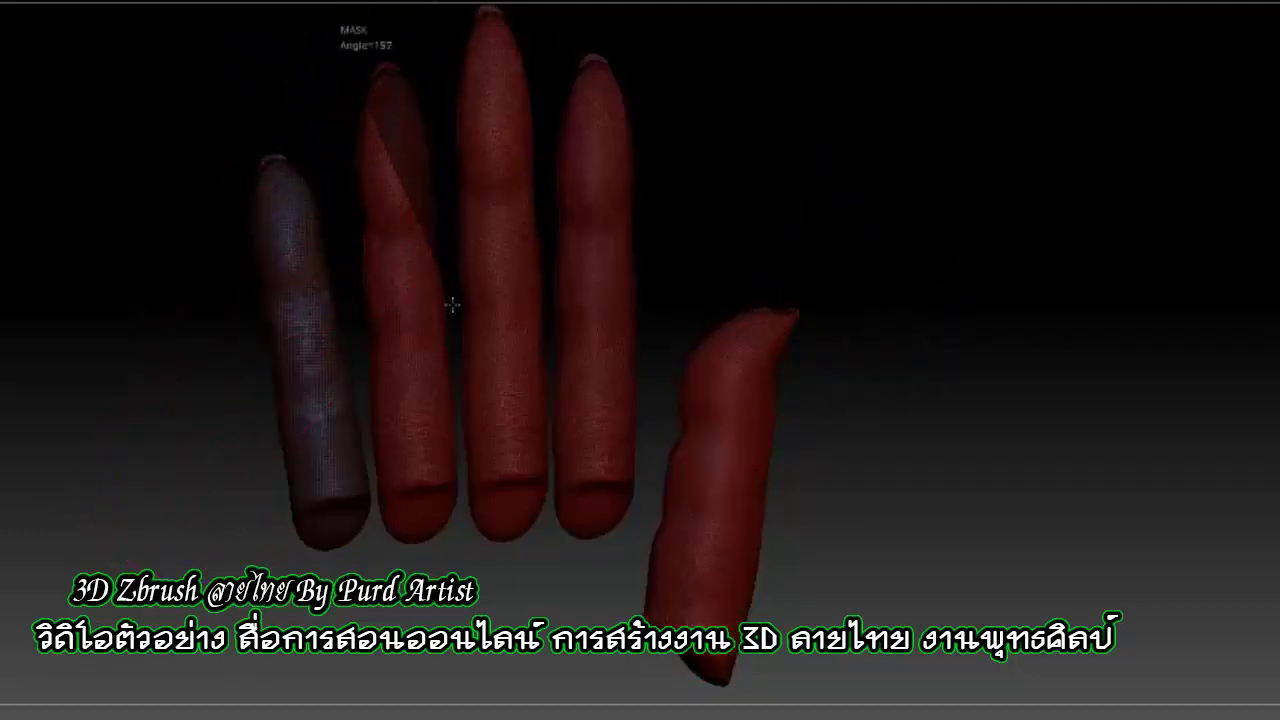
ctrl+drag(458, 472, 372, 545)
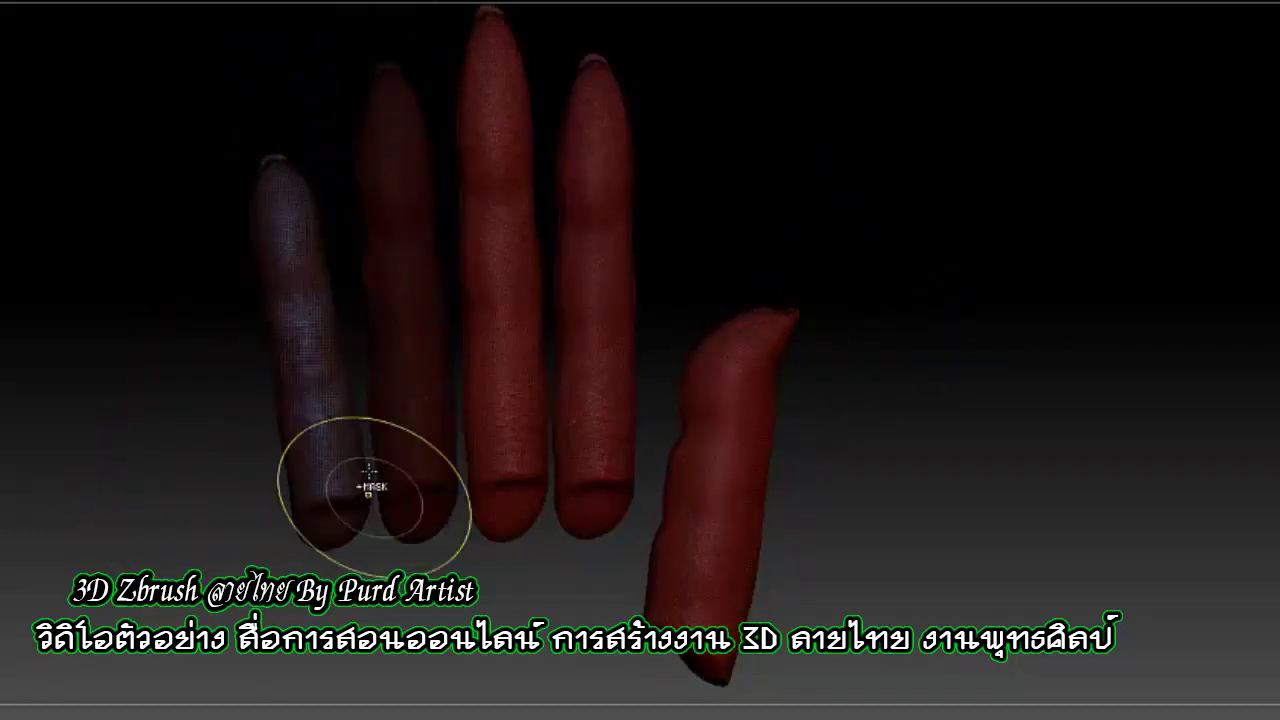
Isolate the leftmost finger and orbit so the fingers stand upright in view
ctrl+shift+click(288, 300)
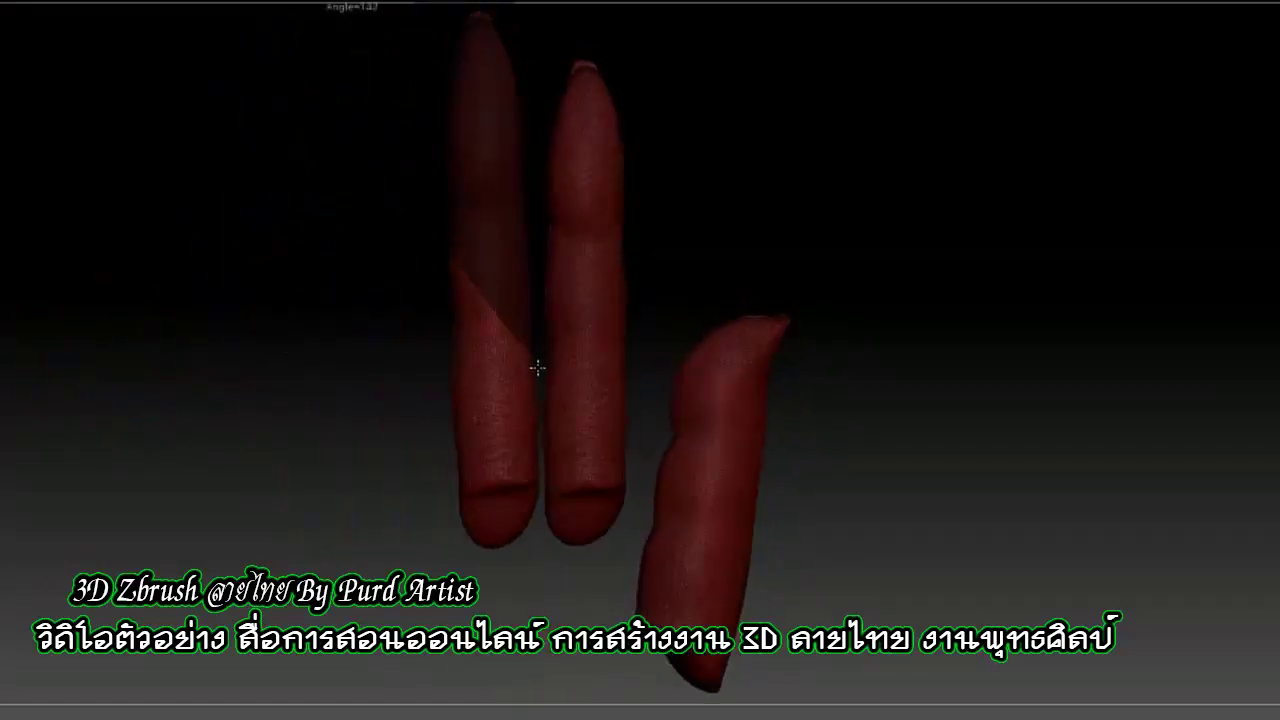
mouse_move(510, 493)
mouse_down()
mouse_move(304, 323)
mouse_move(457, 363)
mouse_move(371, 349)
mouse_move(414, 343)
mouse_up()
mouse_move(892, 344)
mouse_down()
mouse_move(860, 503)
mouse_move(300, 346)
mouse_move(903, 266)
mouse_move(10, 670)
mouse_up()
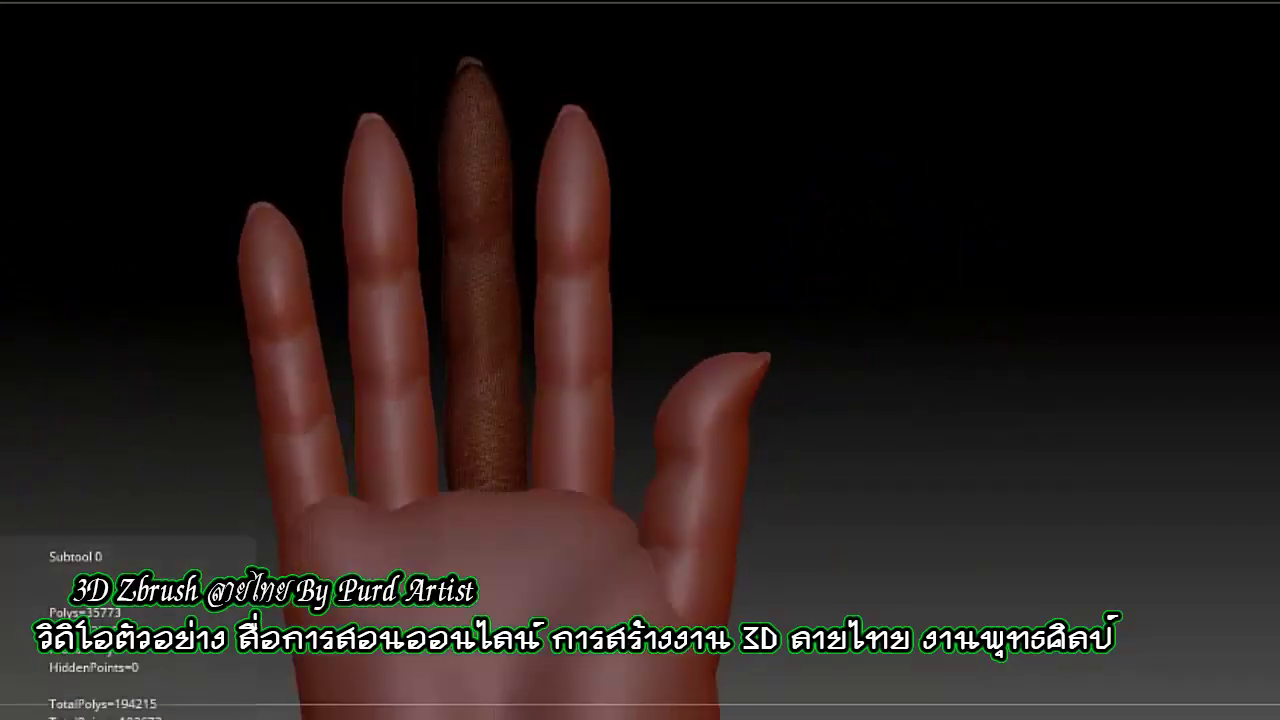
Rotate the dark leftmost finger more upright, checking it from front and side views
drag(900, 300, 123, 10)
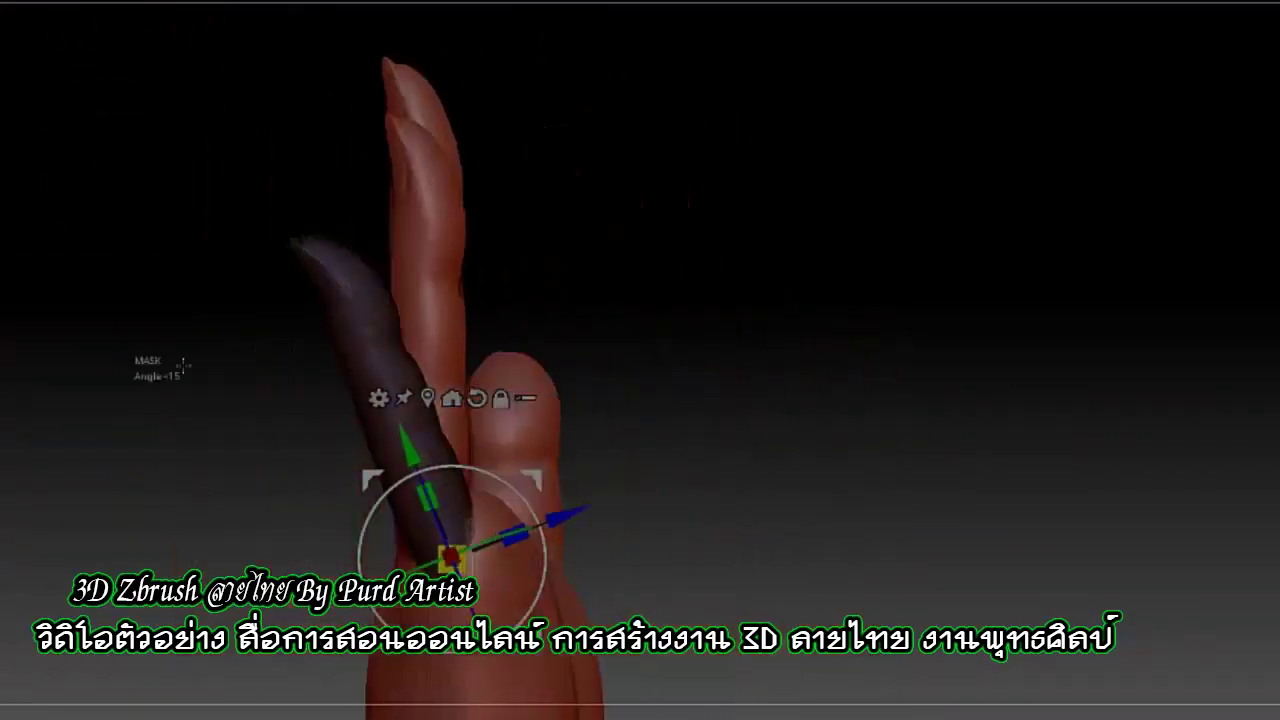
drag(314, 450, 302, 446)
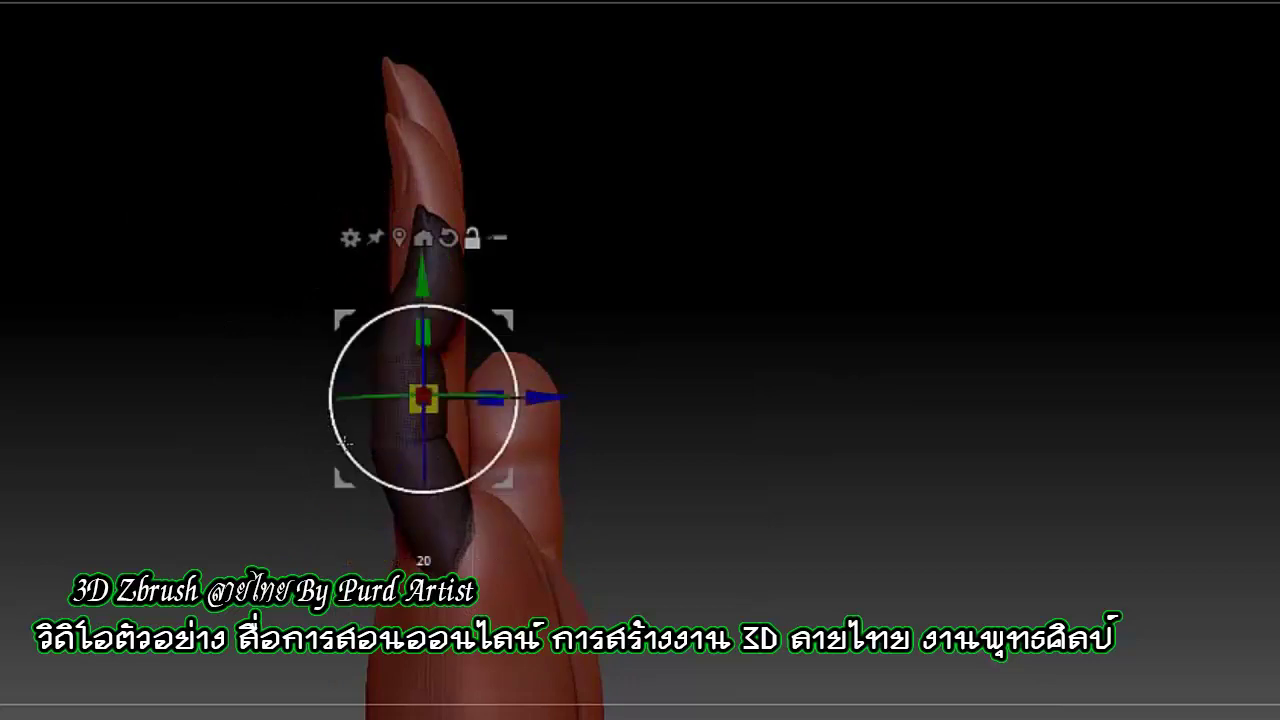
drag(381, 425, 328, 500)
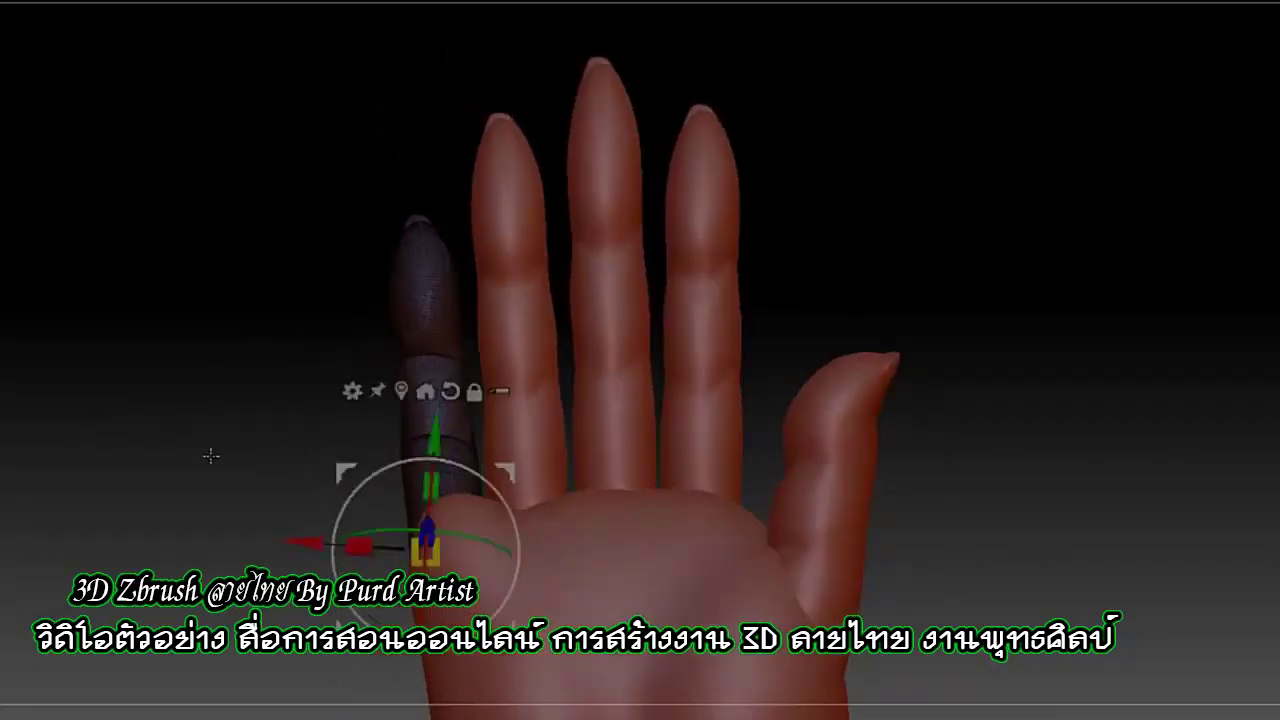
drag(211, 456, 290, 450)
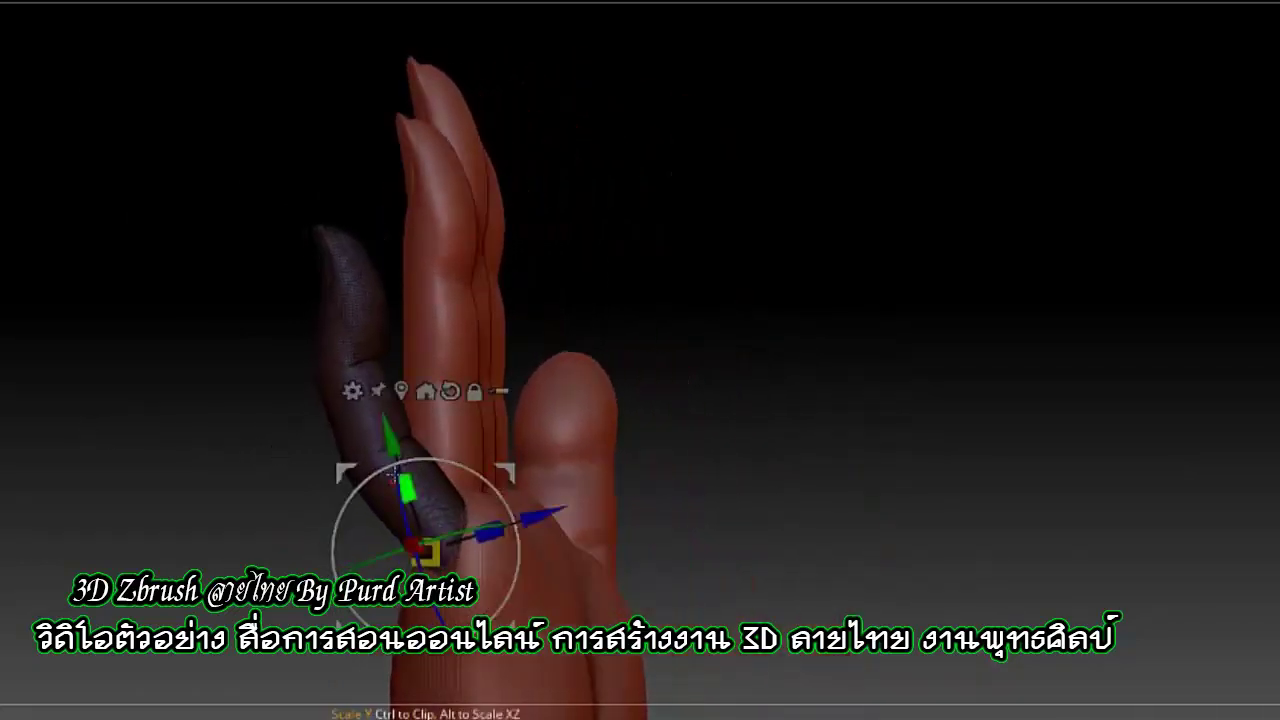
drag(137, 432, 60, 435)
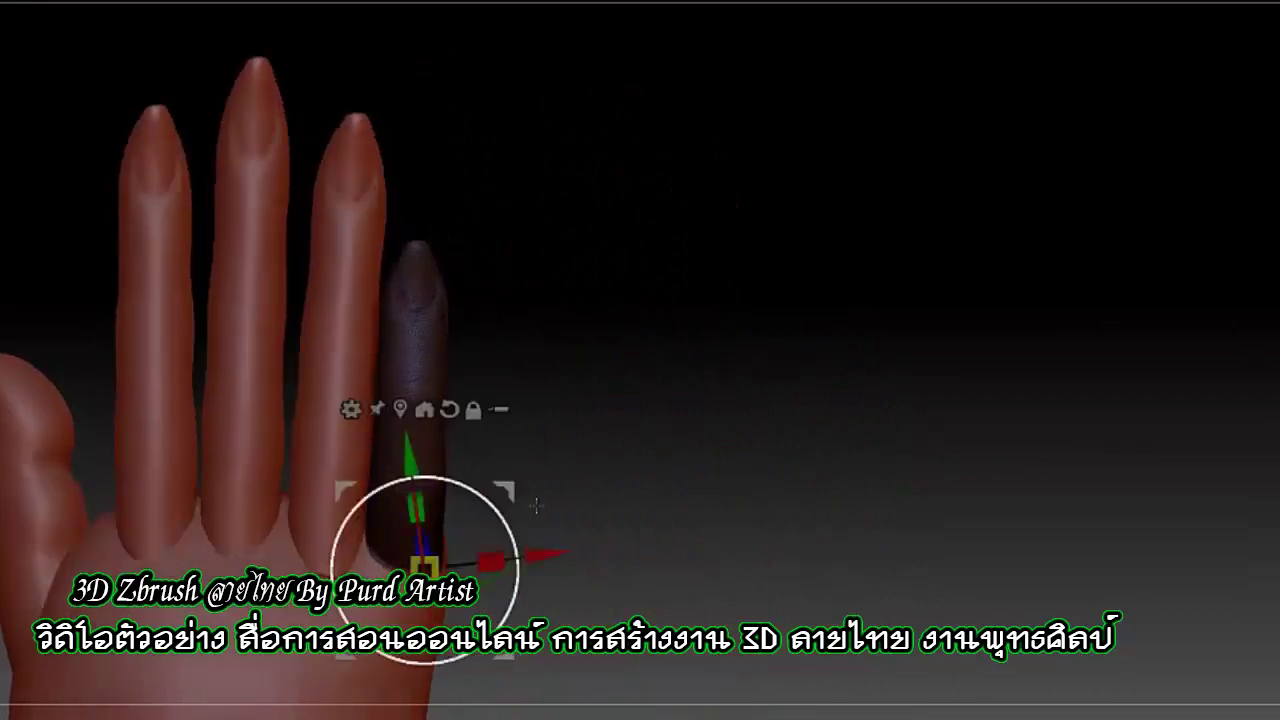
drag(536, 507, 94, 188)
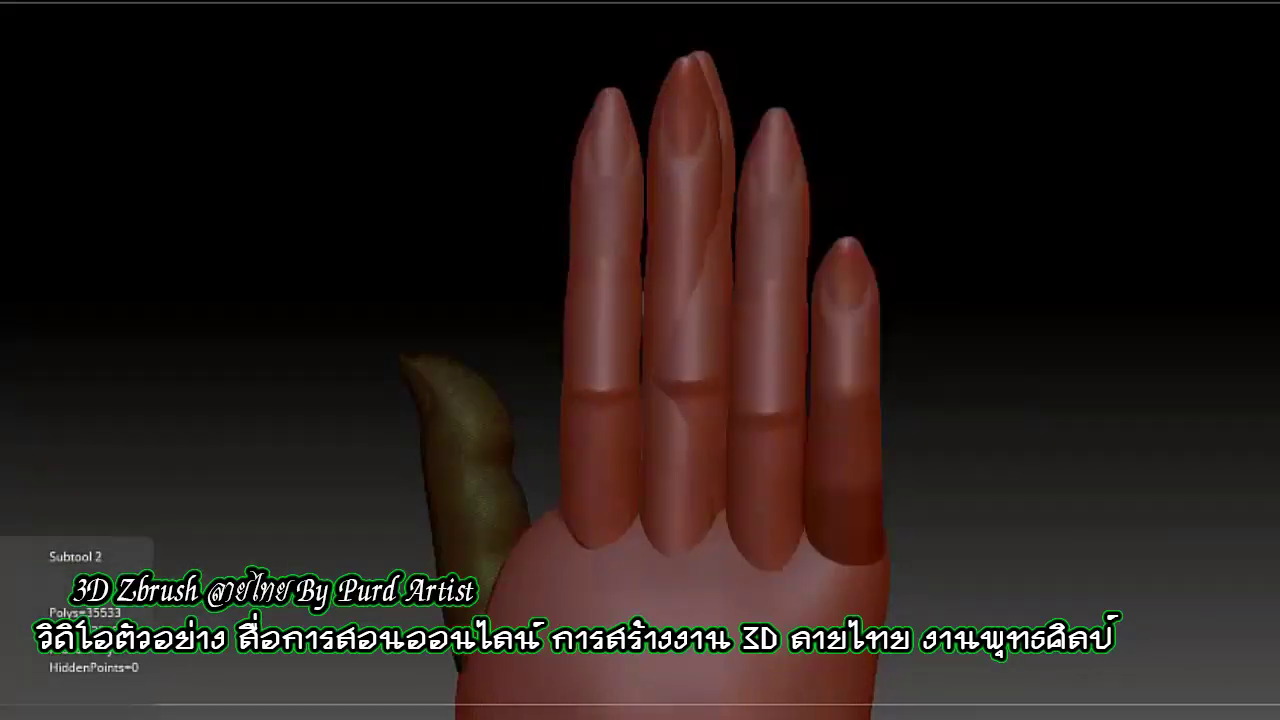
Move the thumb subtool left against the palm and clear its mask
mouse_move(166, 337)
mouse_down()
mouse_move(349, 320)
mouse_move(129, 477)
mouse_move(210, 436)
mouse_move(448, 438)
mouse_up()
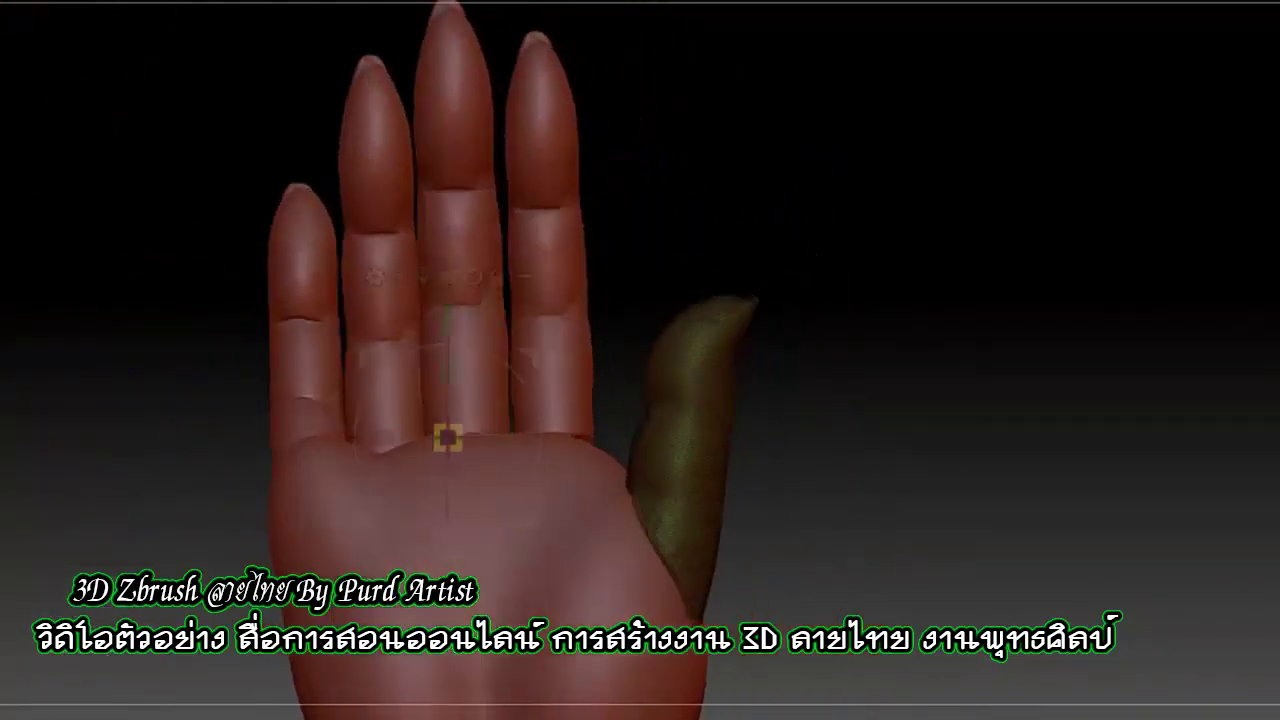
alt+click(683, 477)
mouse_move(663, 571)
mouse_down()
mouse_move(632, 458)
mouse_move(277, 479)
mouse_move(187, 340)
mouse_move(297, 325)
mouse_up()
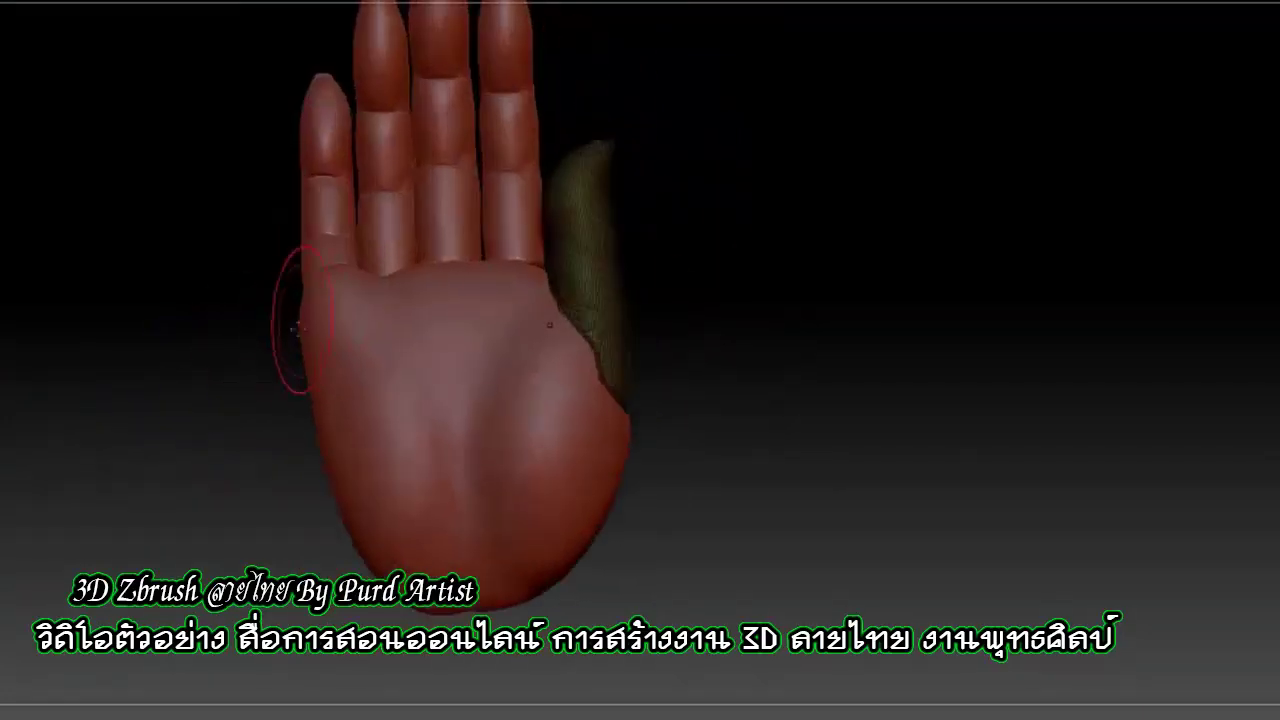
ctrl+click(189, 371)
Smooth away the stray palm streaks and step through the middle and little finger subtools
drag(189, 371, 131, 357)
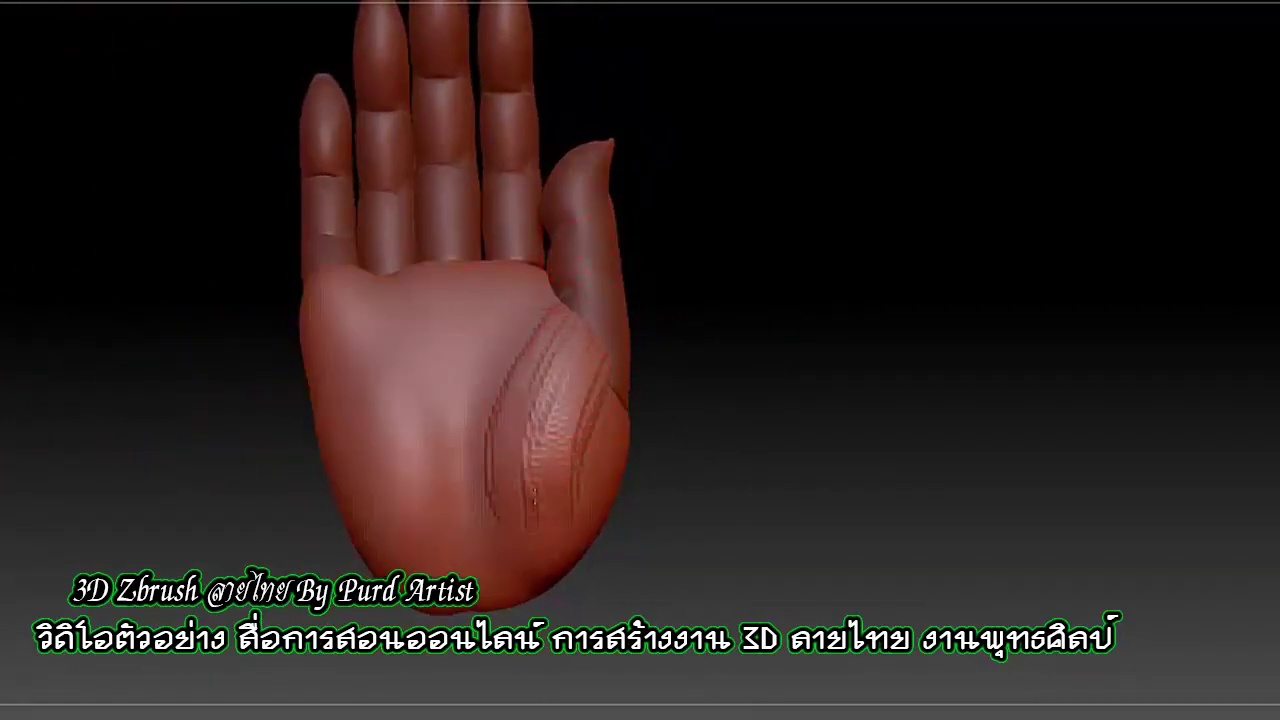
drag(190, 340, 91, 124)
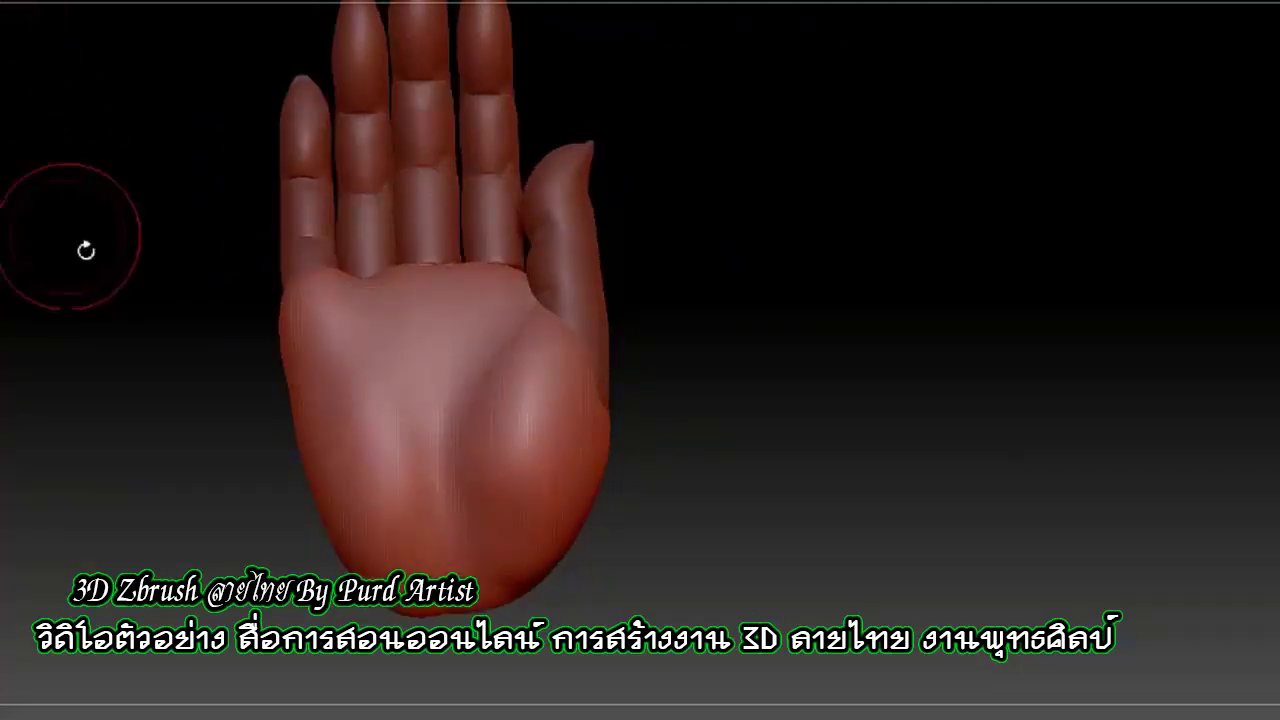
drag(86, 251, 109, 186)
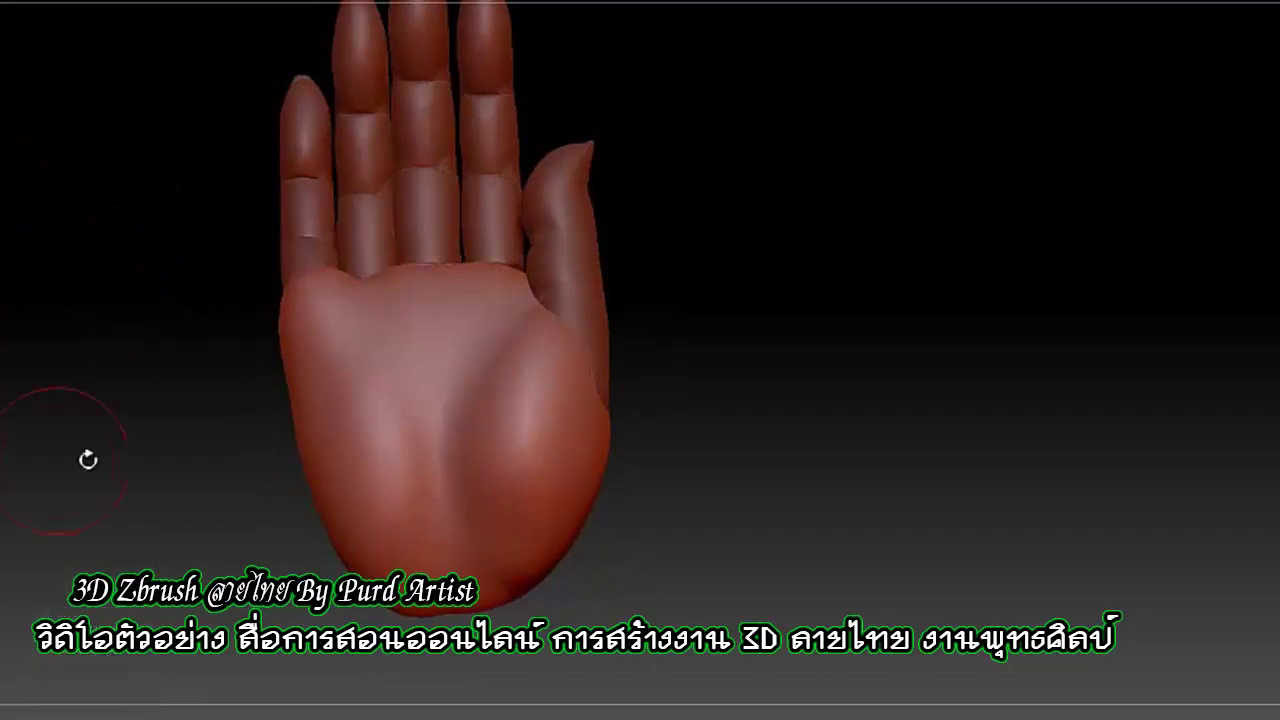
drag(88, 459, 74, 451)
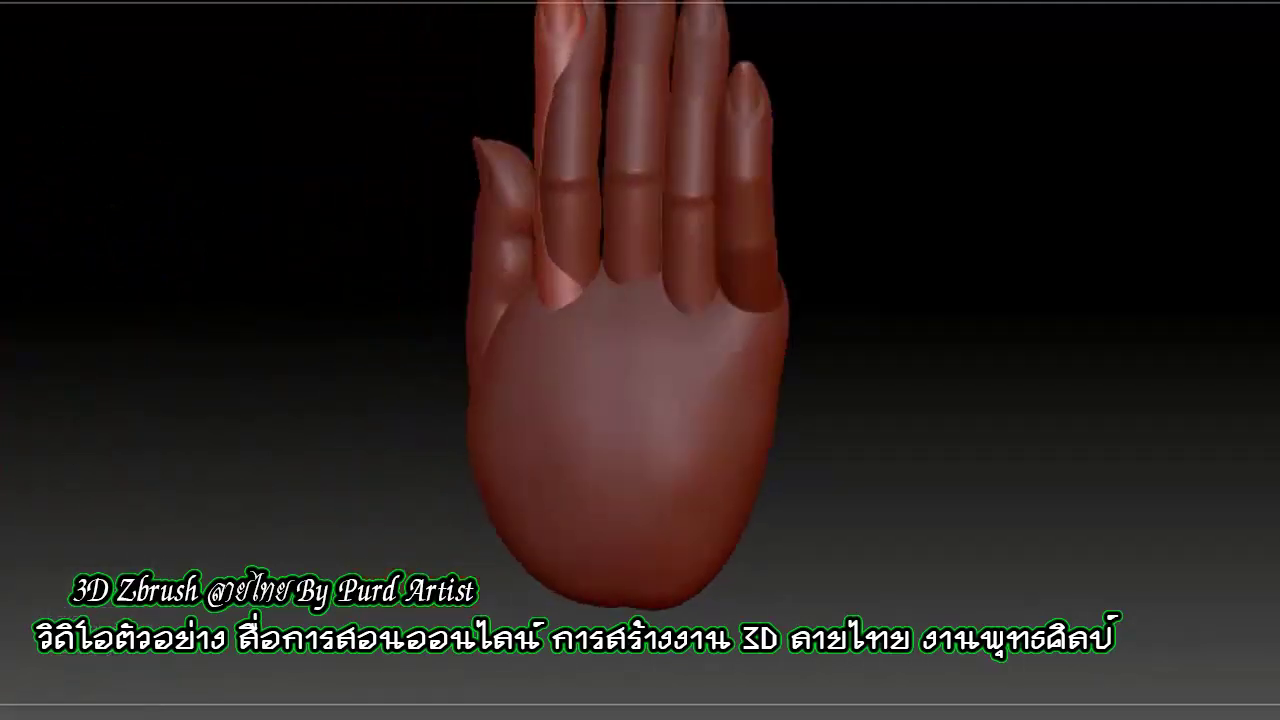
key(Down)
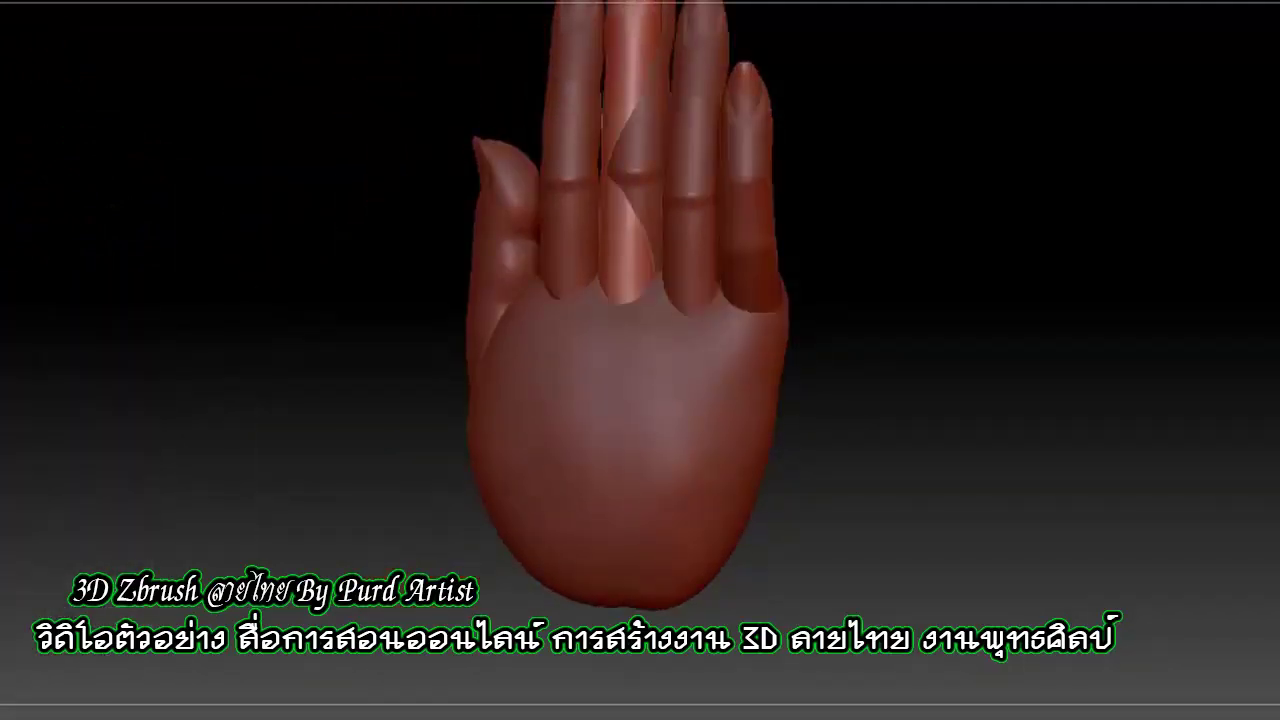
drag(9, 443, 9, 400)
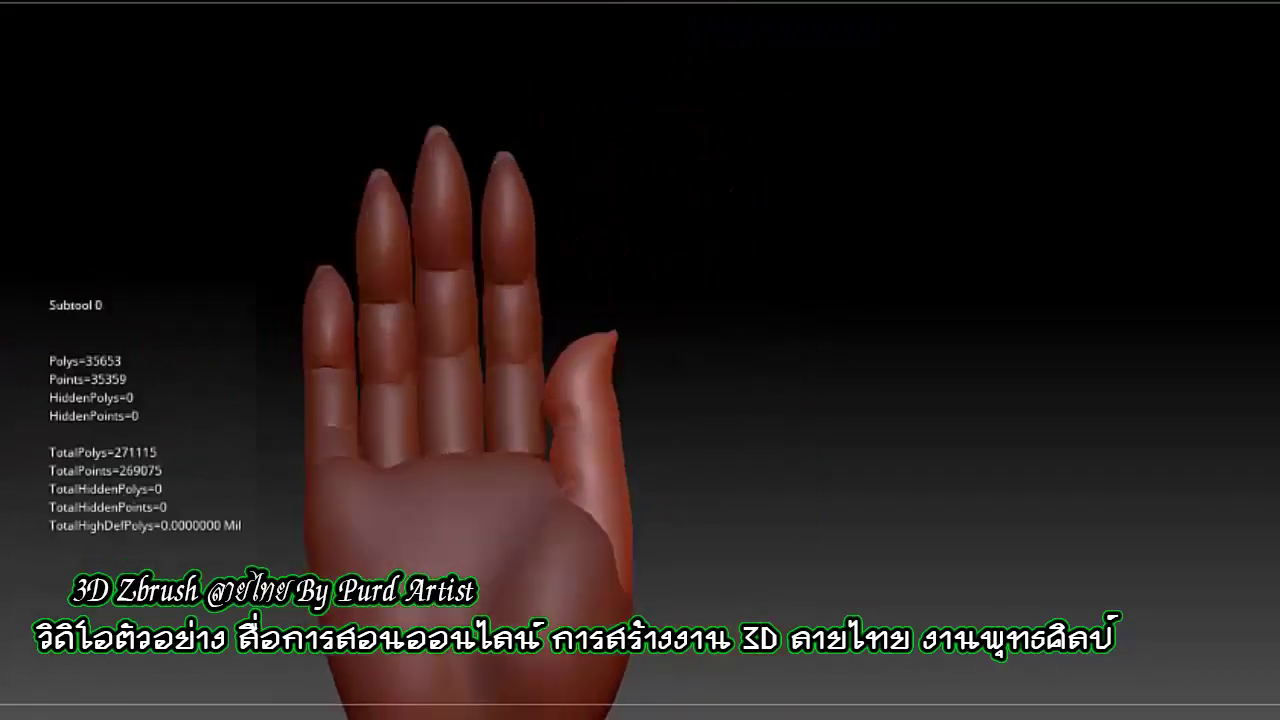
key(Down)
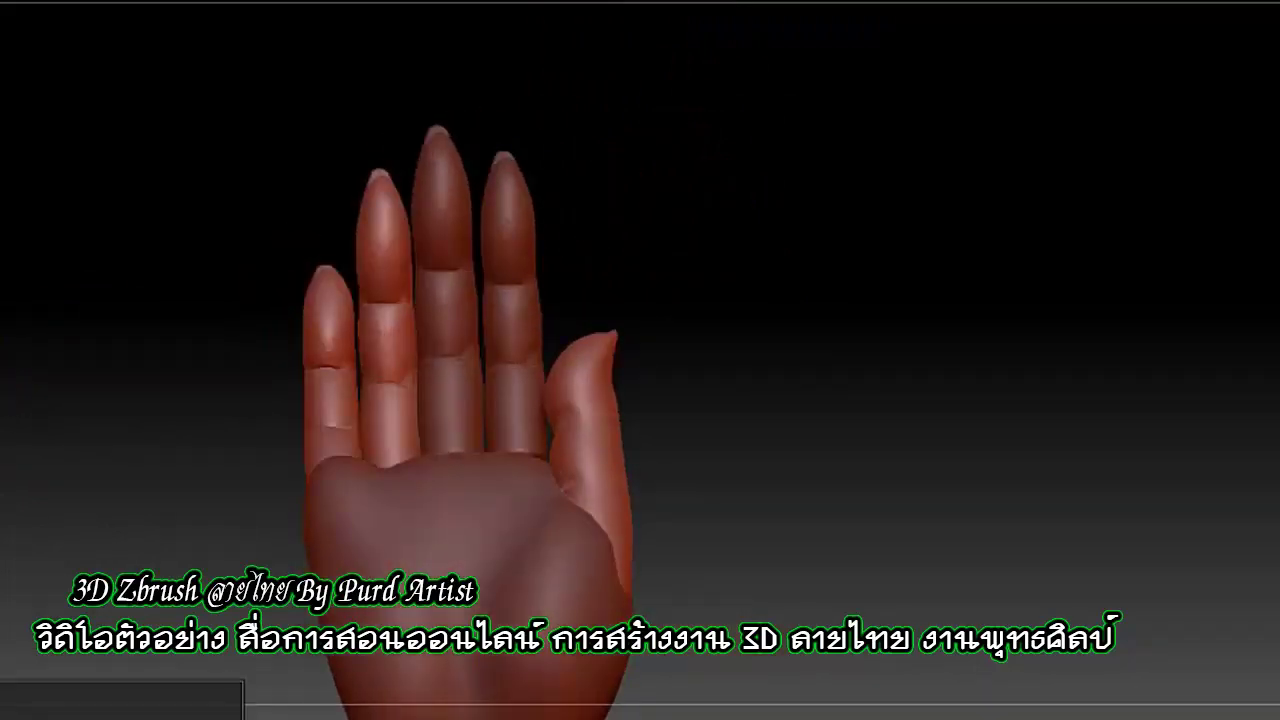
Orbit and zoom around the open hand's mesh, ending upright with the palm facing front
drag(120, 449, 149, 380)
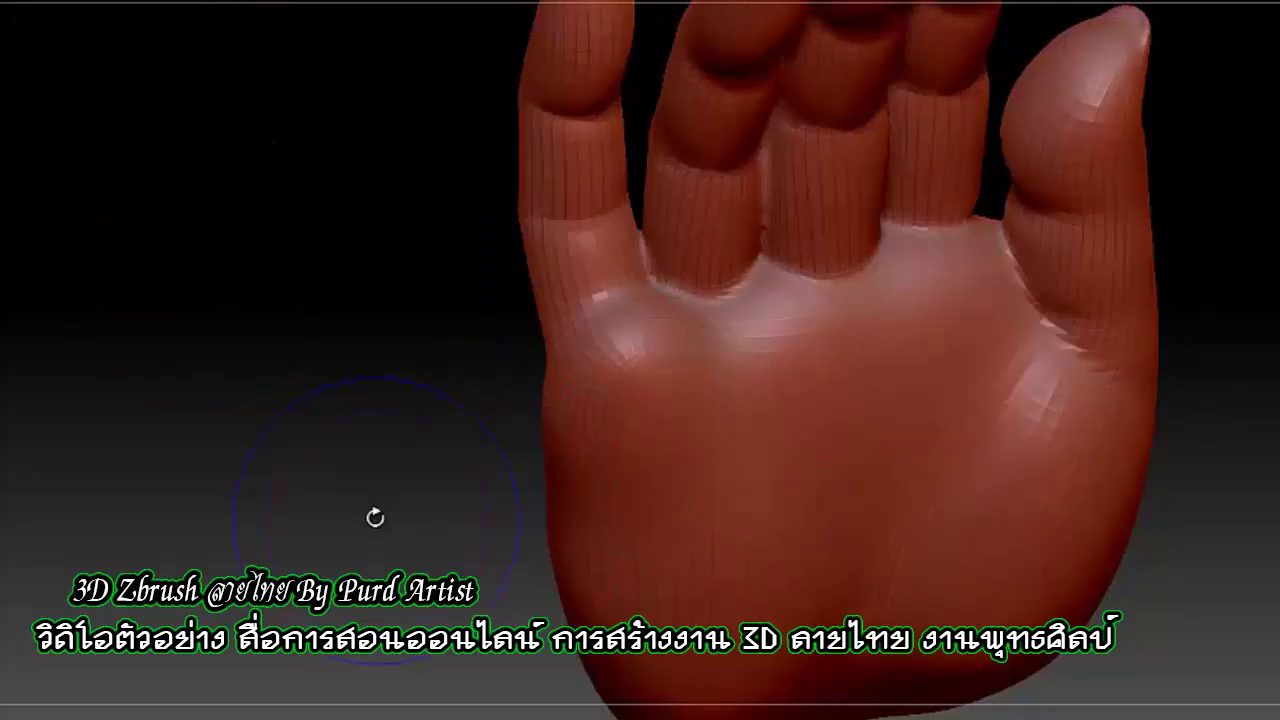
mouse_move(374, 517)
mouse_down()
mouse_move(731, 455)
mouse_move(460, 309)
mouse_move(342, 380)
mouse_up()
mouse_move(465, 553)
mouse_down()
mouse_move(131, 369)
mouse_move(194, 351)
mouse_move(216, 381)
mouse_up()
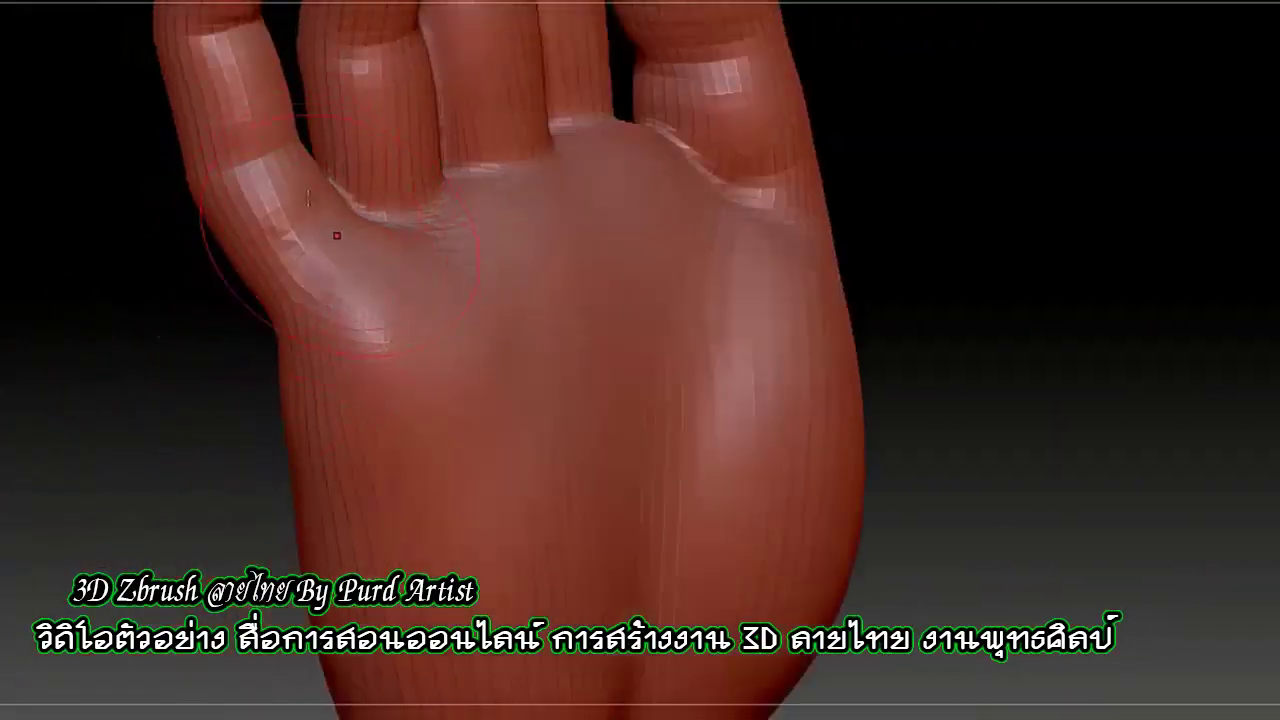
mouse_move(337, 235)
mouse_down()
mouse_move(314, 286)
mouse_move(218, 287)
mouse_up()
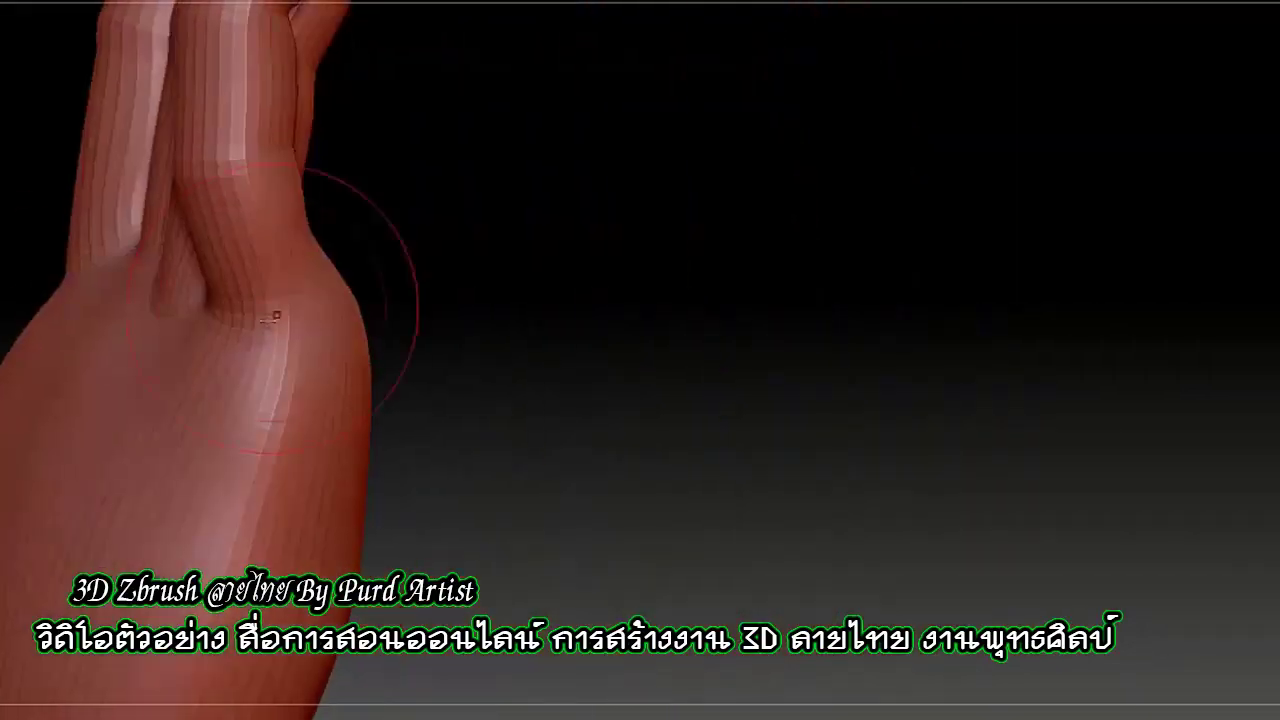
mouse_move(176, 362)
mouse_down()
mouse_move(583, 357)
mouse_move(329, 371)
mouse_up()
drag(83, 455, 137, 397)
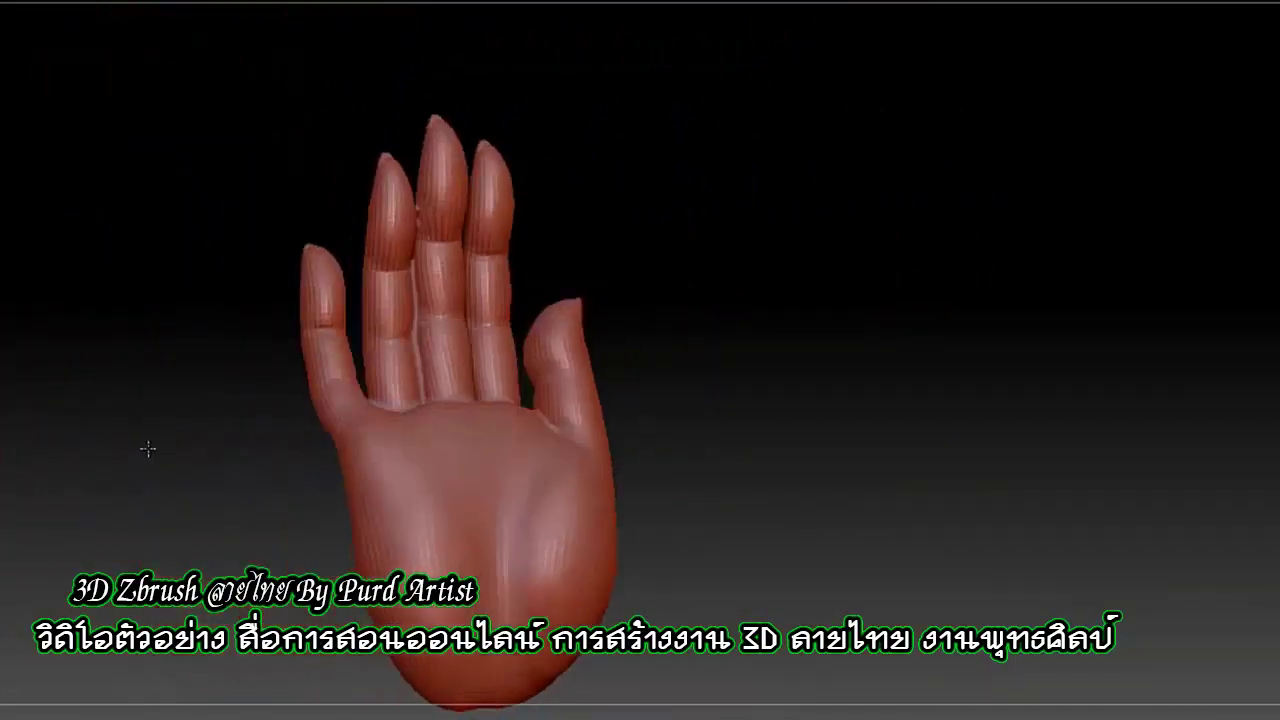
drag(191, 357, 91, 394)
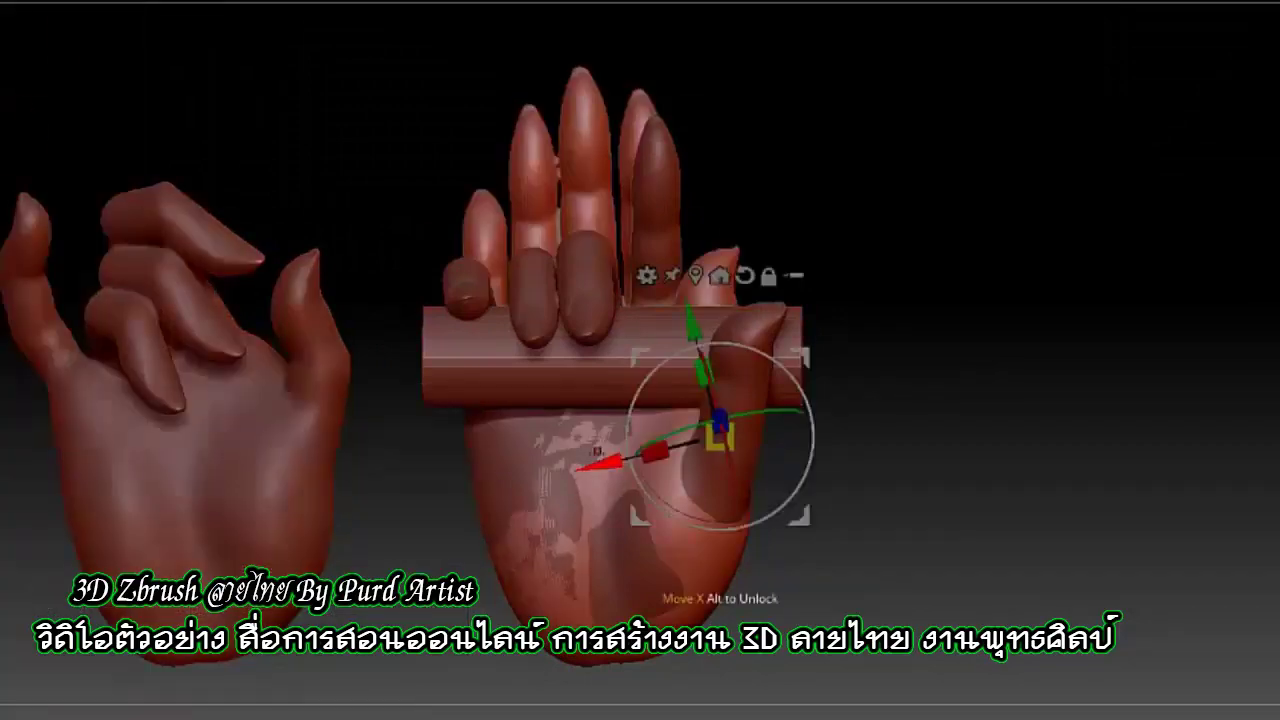
Rotate the cylinder-holding hand level, then duplicate the left hand and place the copy beside it
alt+drag(597, 451, 624, 400)
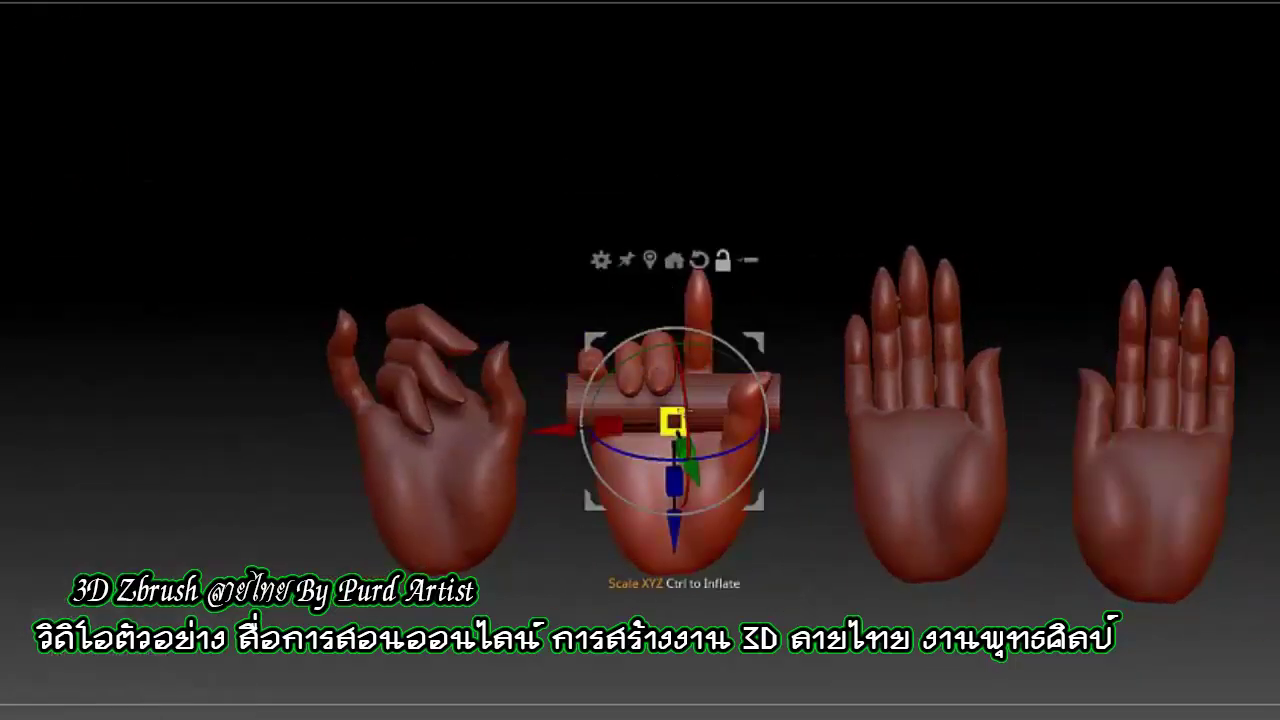
drag(604, 481, 595, 462)
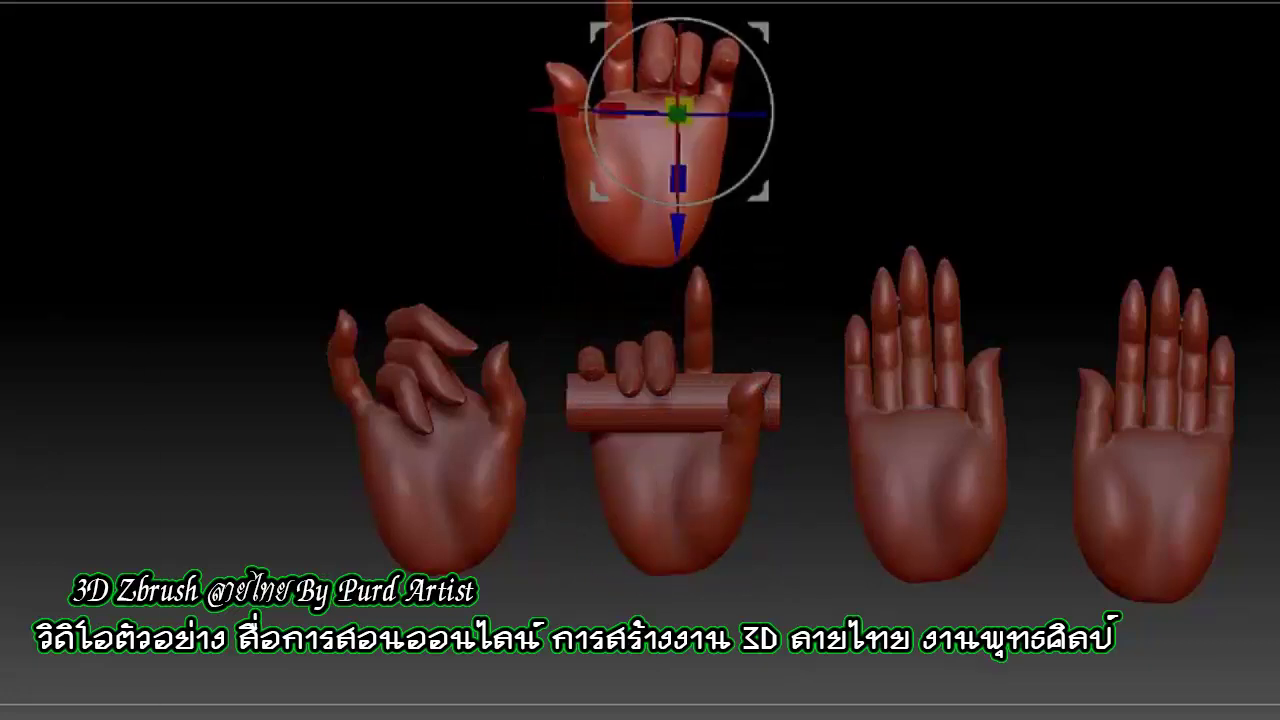
click(426, 421)
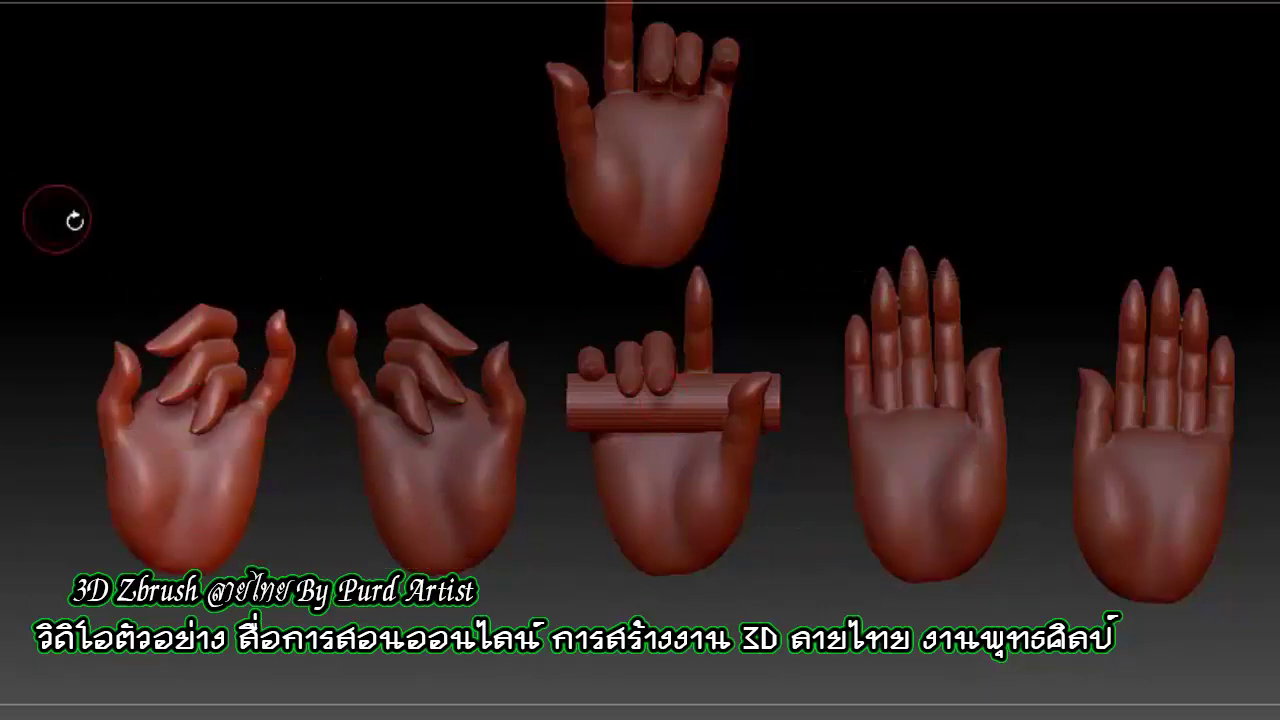
mouse_move(63, 214)
mouse_down()
mouse_move(245, 413)
mouse_move(154, 409)
mouse_up()
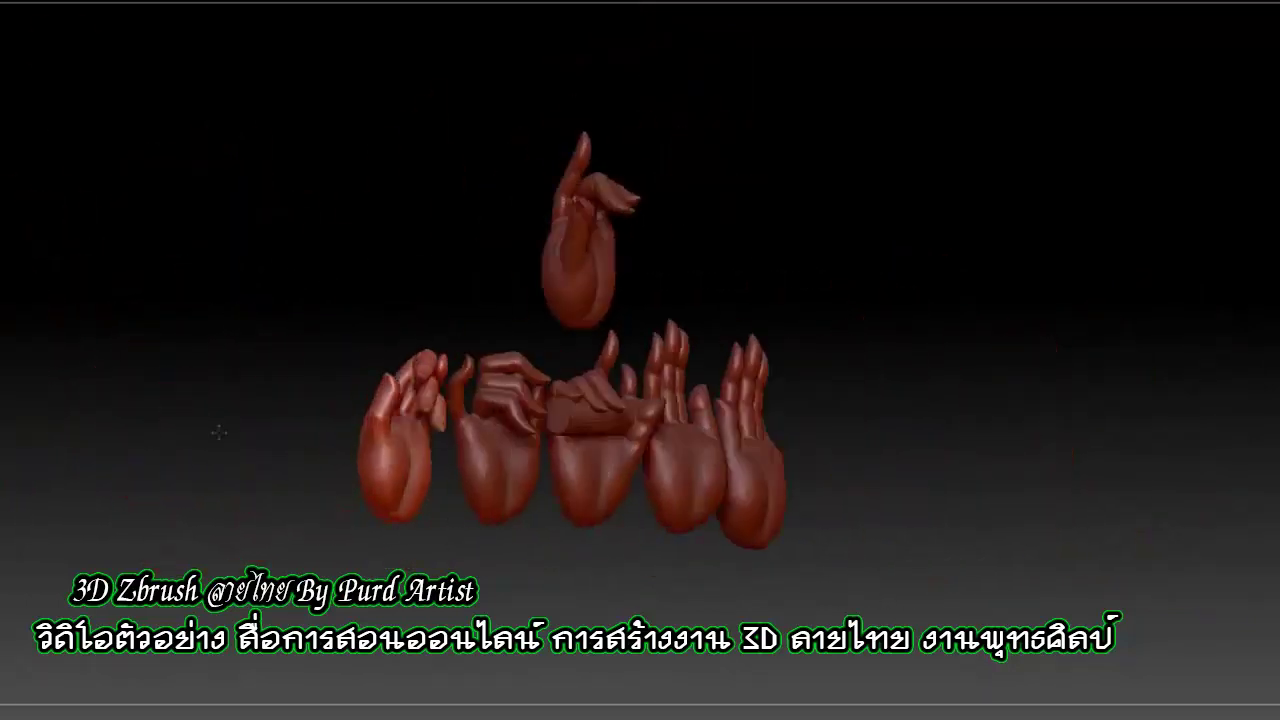